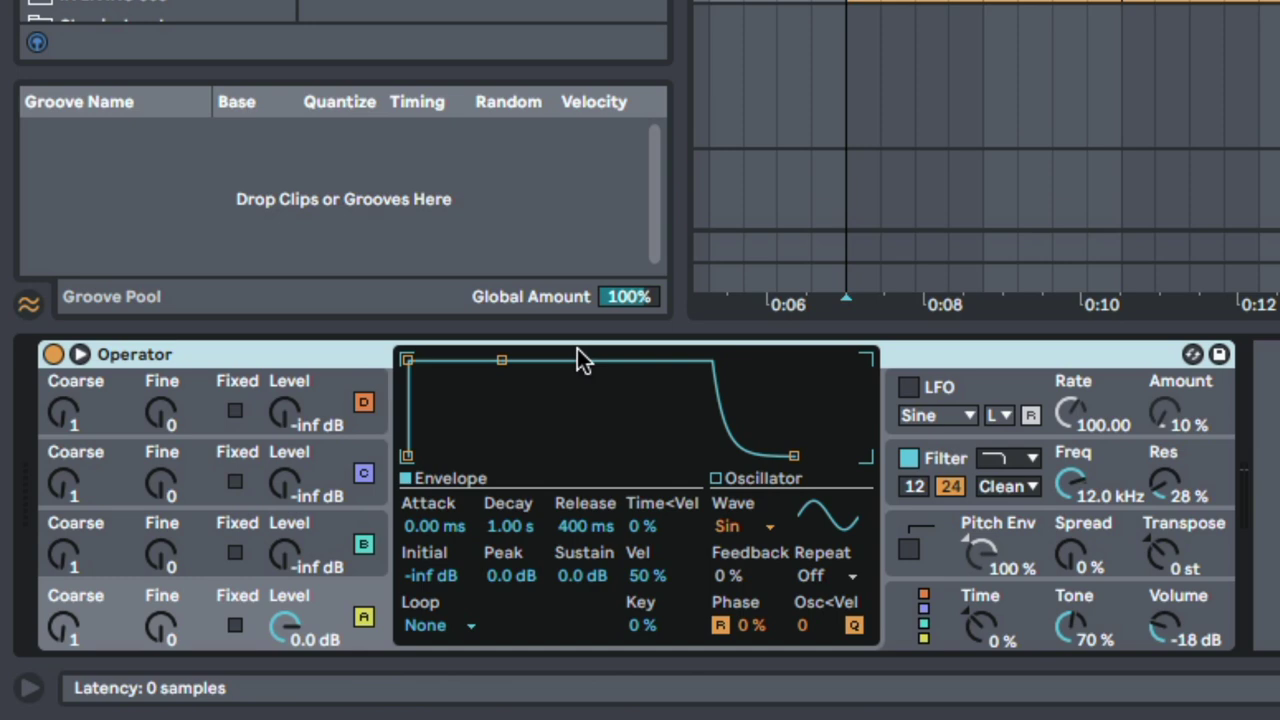
Step: Set Operator's algorithm to the layout with all four oscillators in parallel
{"action": "left_click", "coordinate": [860, 157]}
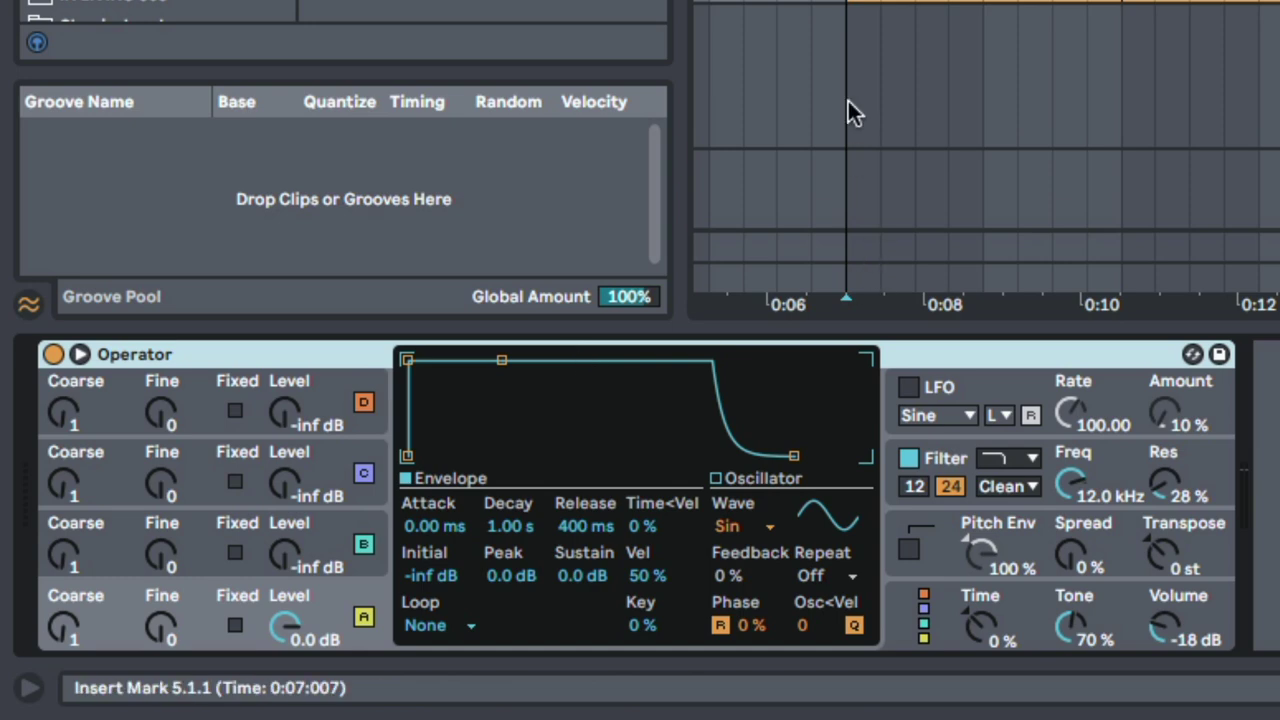
{"action": "left_click", "coordinate": [941, 616]}
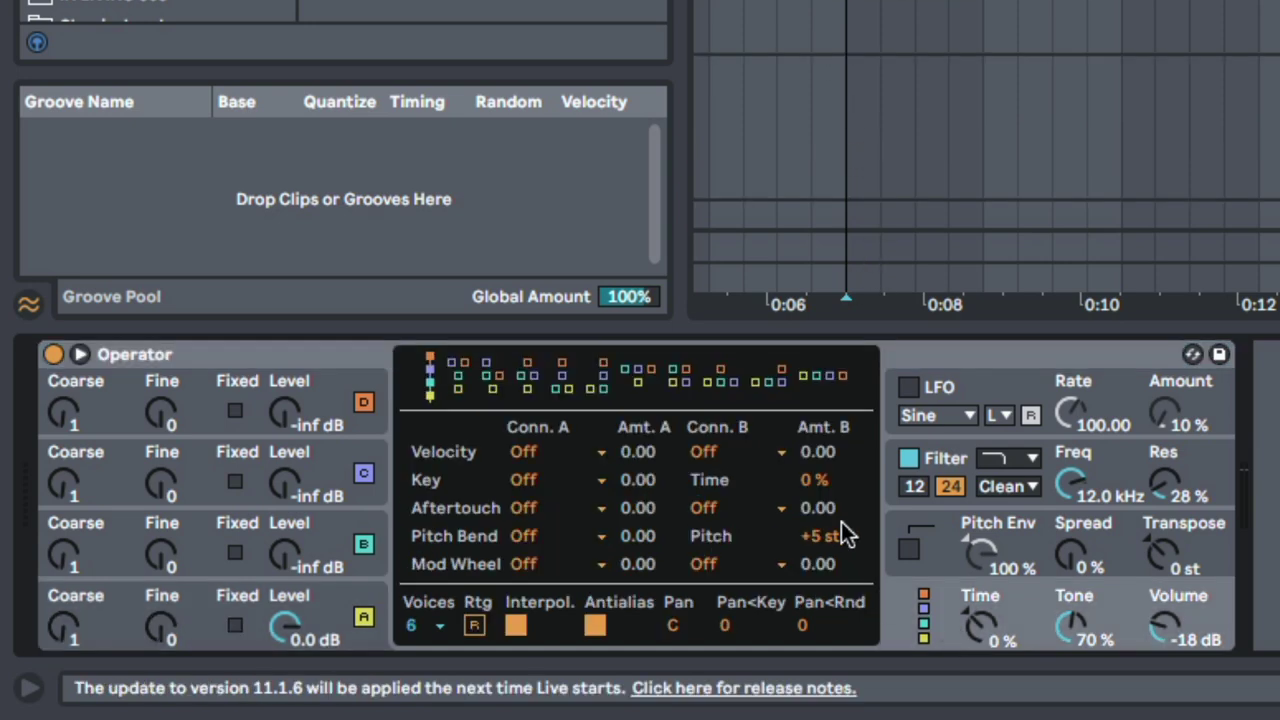
{"action": "left_click", "coordinate": [944, 550]}
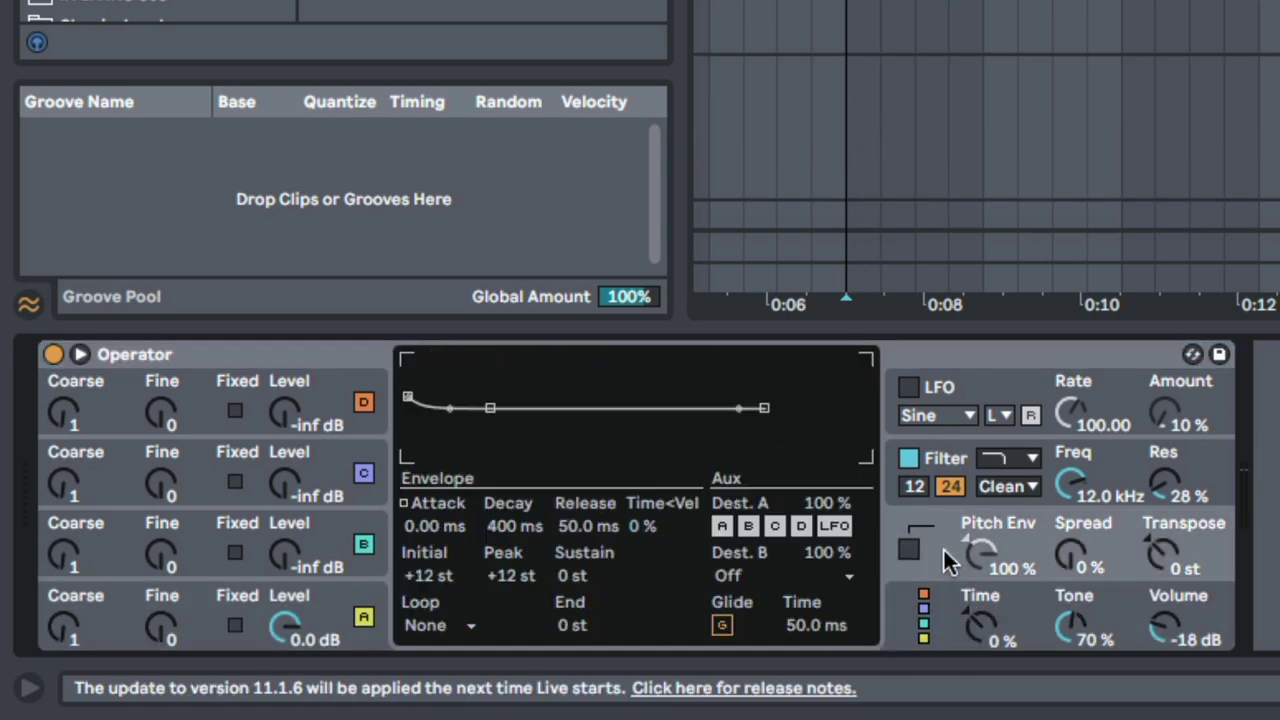
{"action": "left_click", "coordinate": [961, 454]}
{"action": "left_click", "coordinate": [948, 598]}
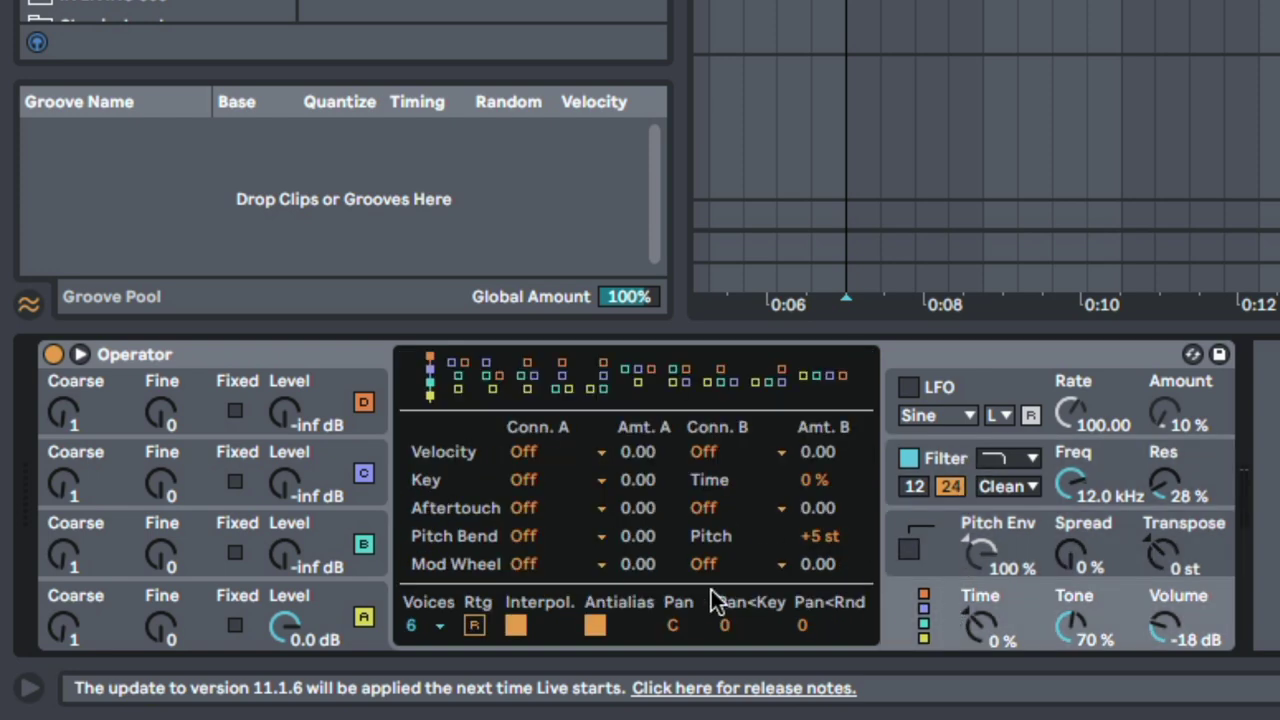
{"action": "left_click", "coordinate": [825, 381]}
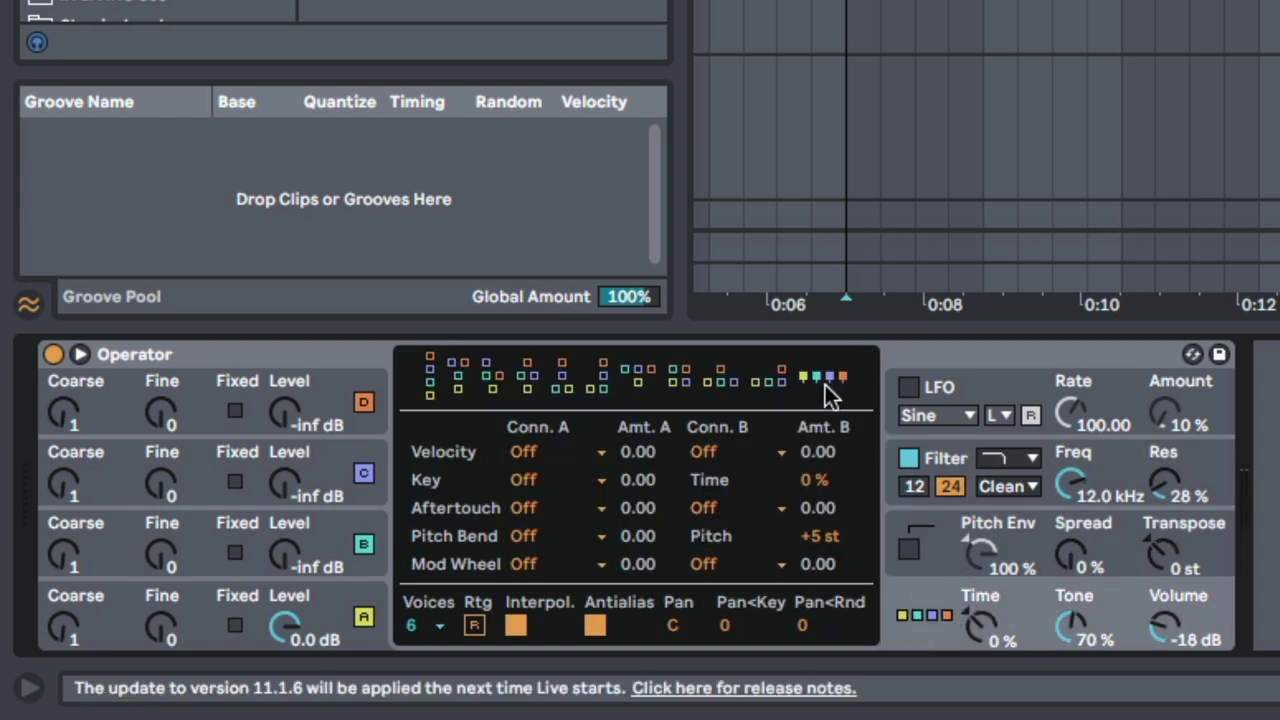
Step: Set the waveform of Operator's oscillator A to Saw D
{"action": "left_click", "coordinate": [351, 626]}
{"action": "left_click", "coordinate": [335, 543]}
{"action": "left_click", "coordinate": [337, 491]}
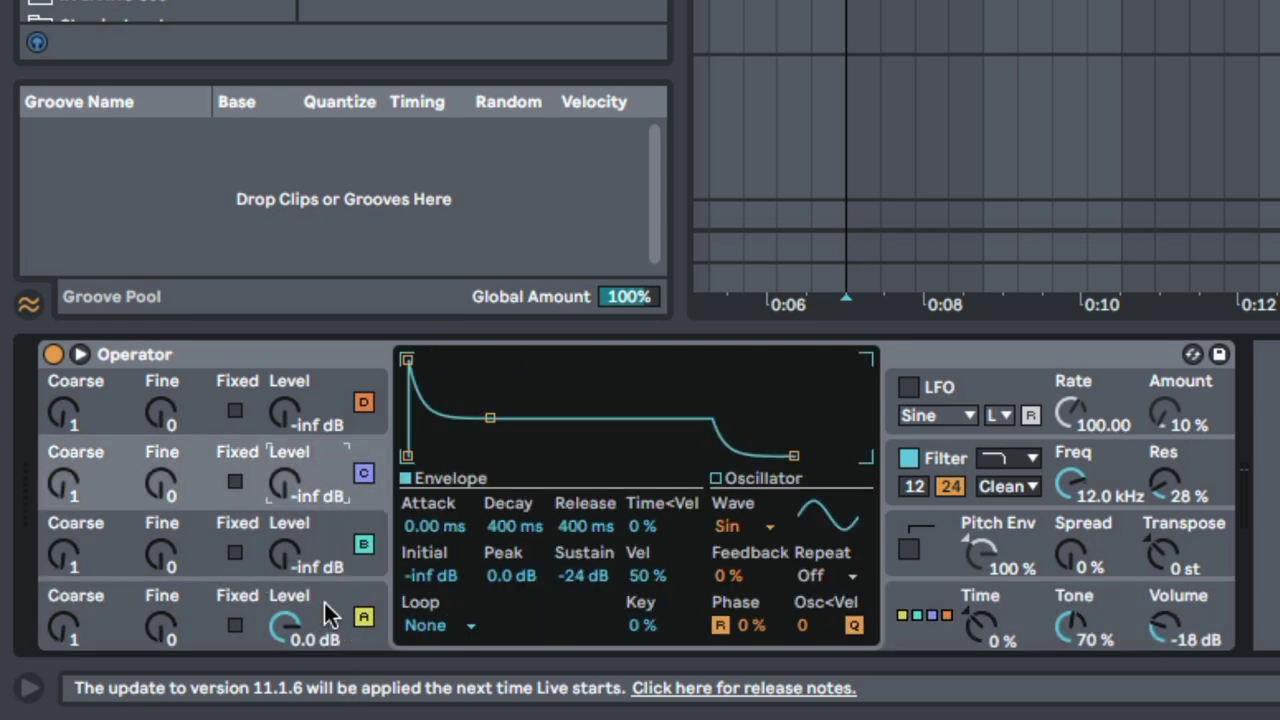
{"action": "left_click", "coordinate": [337, 624]}
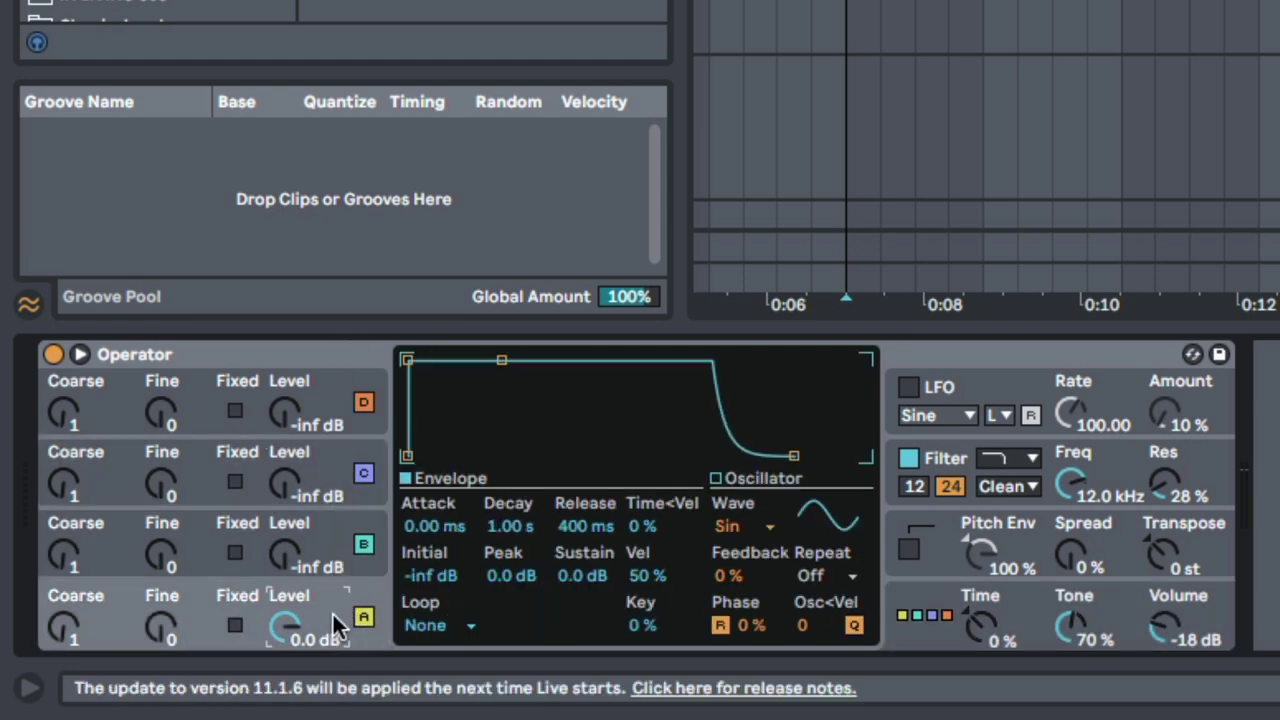
{"action": "left_click", "coordinate": [730, 527]}
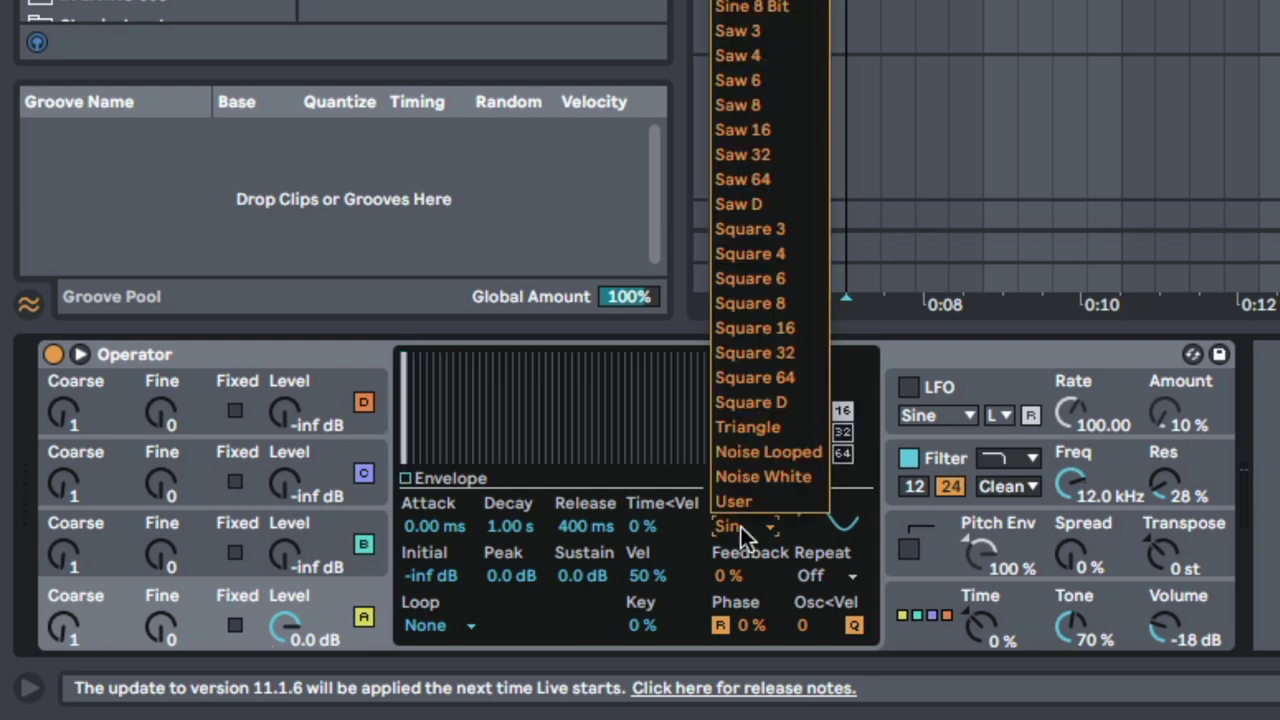
{"action": "left_click", "coordinate": [775, 206]}
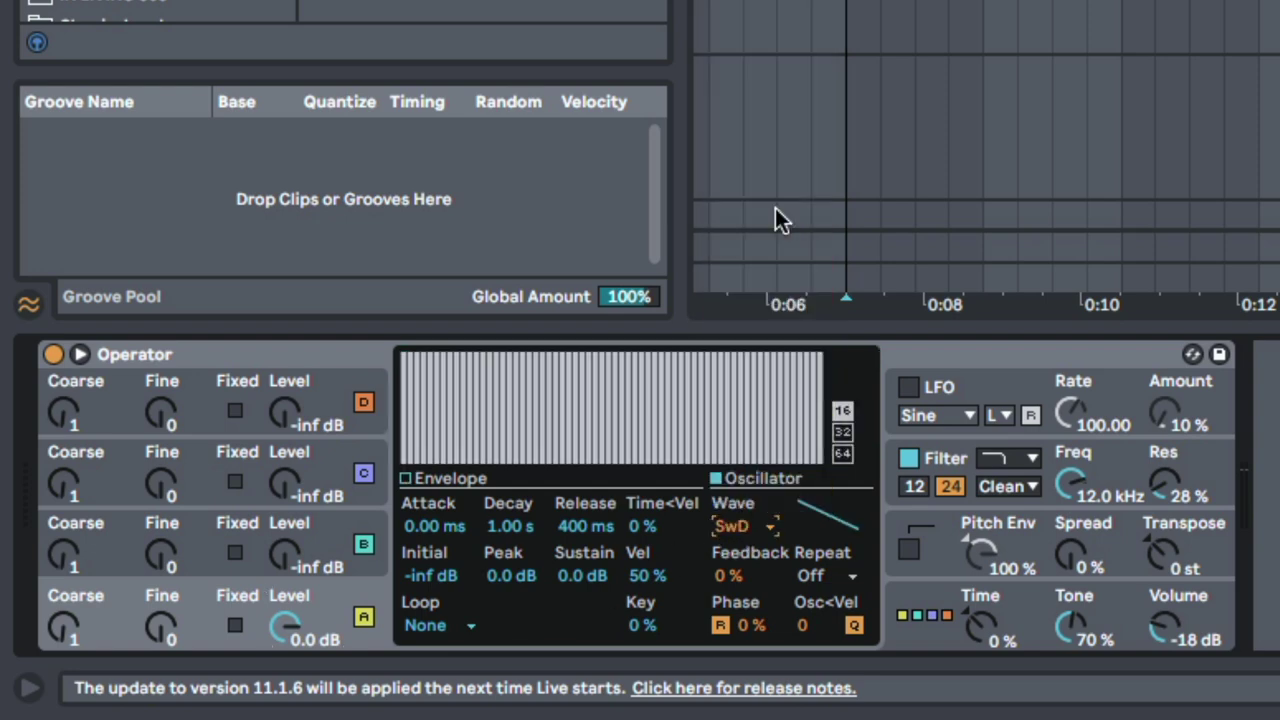
Step: Set oscillator B's waveform to Square D and raise its level to 0.0 dB
{"action": "left_click", "coordinate": [319, 550]}
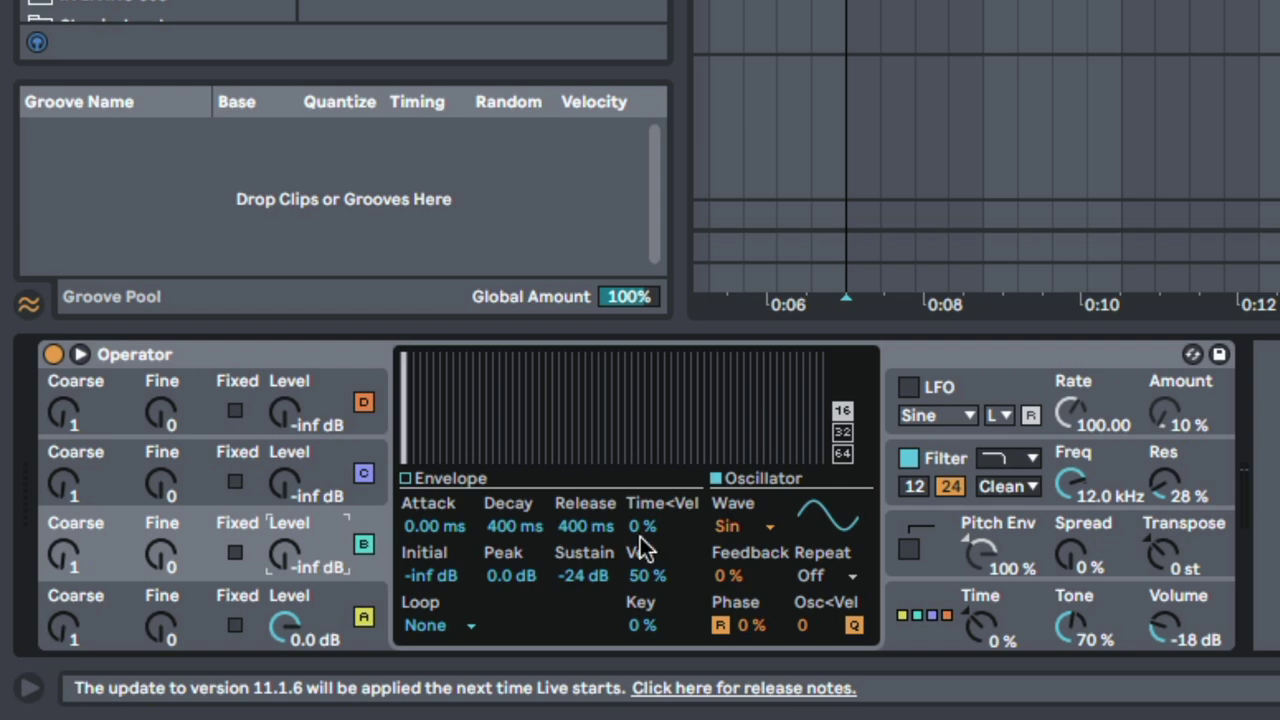
{"action": "left_click", "coordinate": [732, 530]}
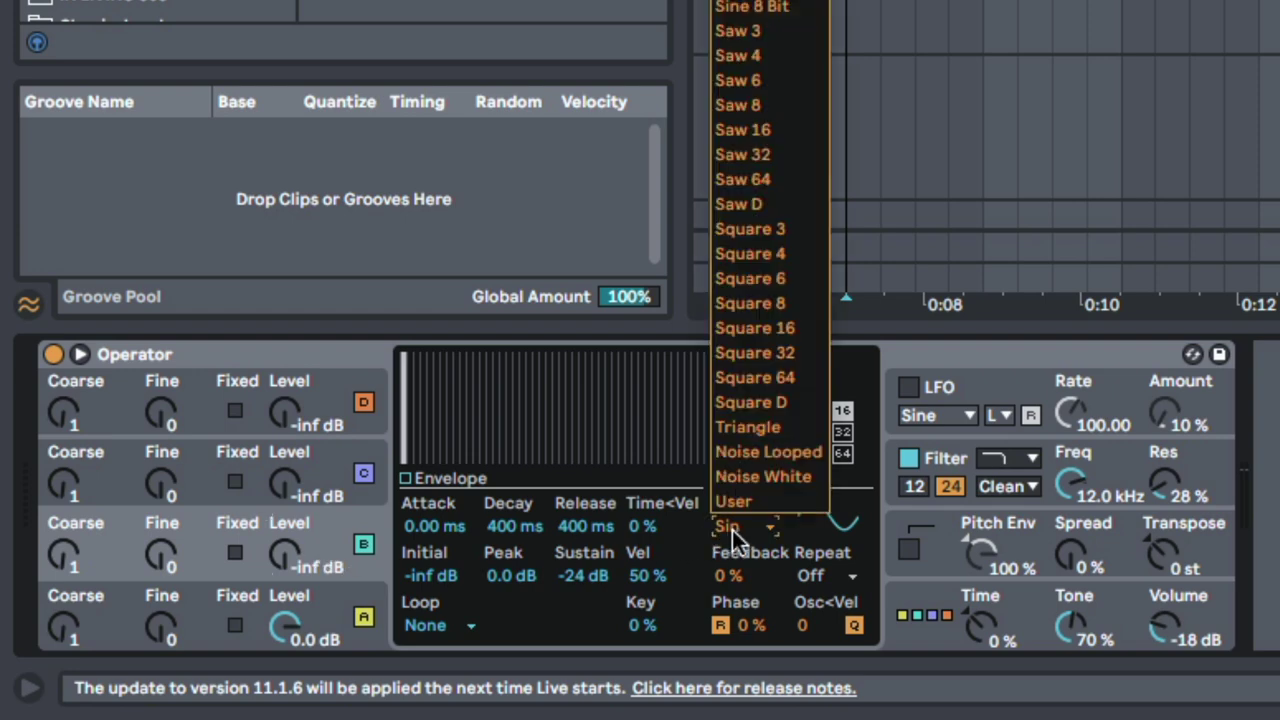
{"action": "left_click", "coordinate": [768, 402]}
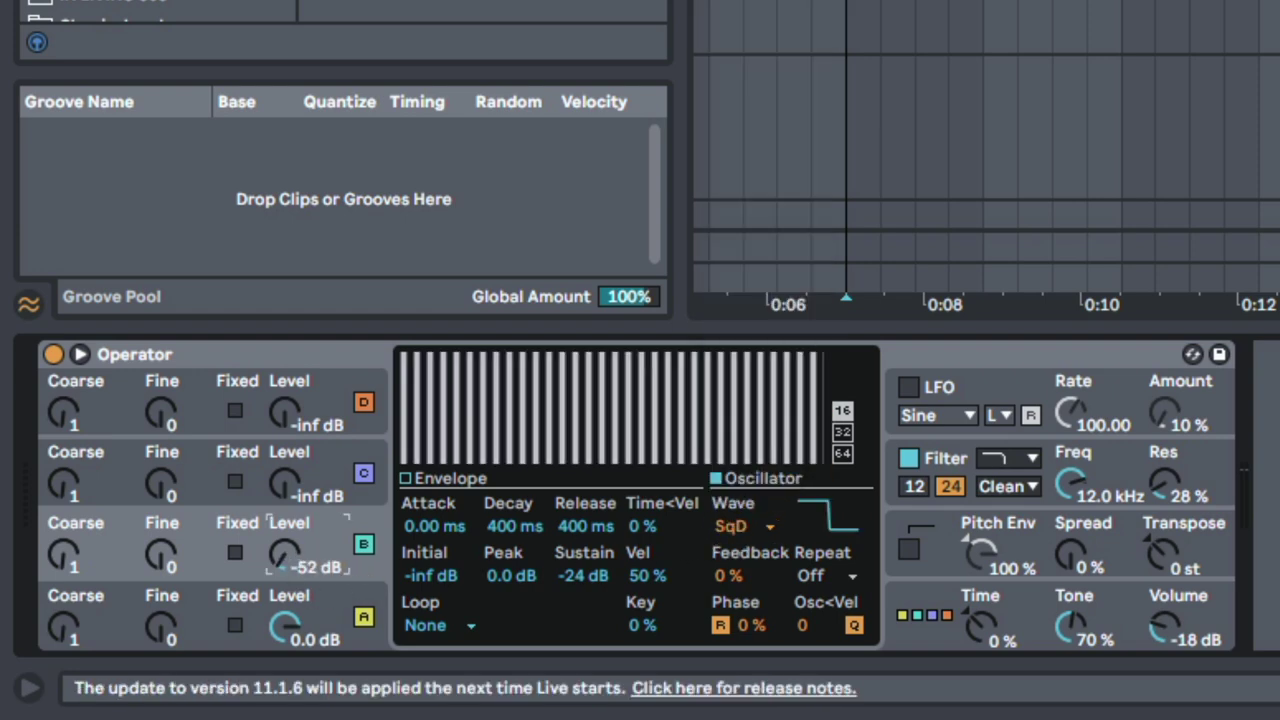
Step: Raise oscillator B's envelope sustain to 0.0 dB and shorten both oscillators' releases, with oscillator A's at about 22.4 ms
{"action": "left_click", "coordinate": [305, 648]}
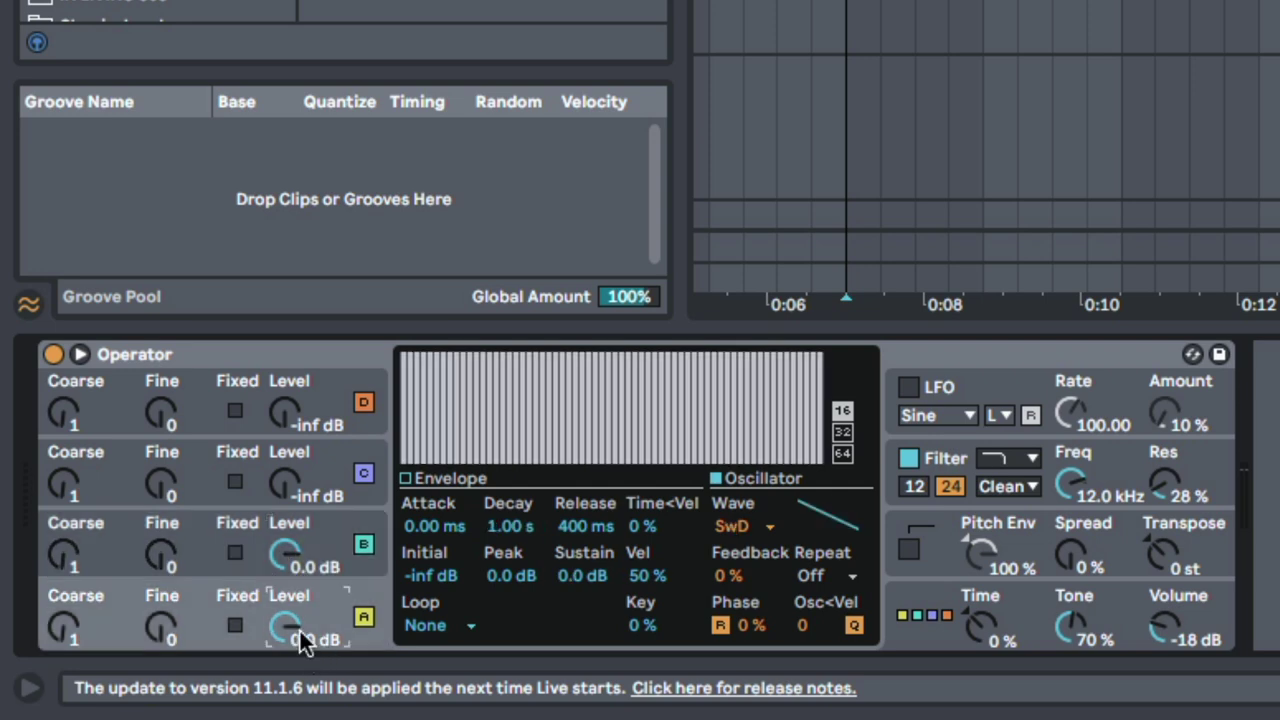
{"action": "left_click", "coordinate": [312, 545]}
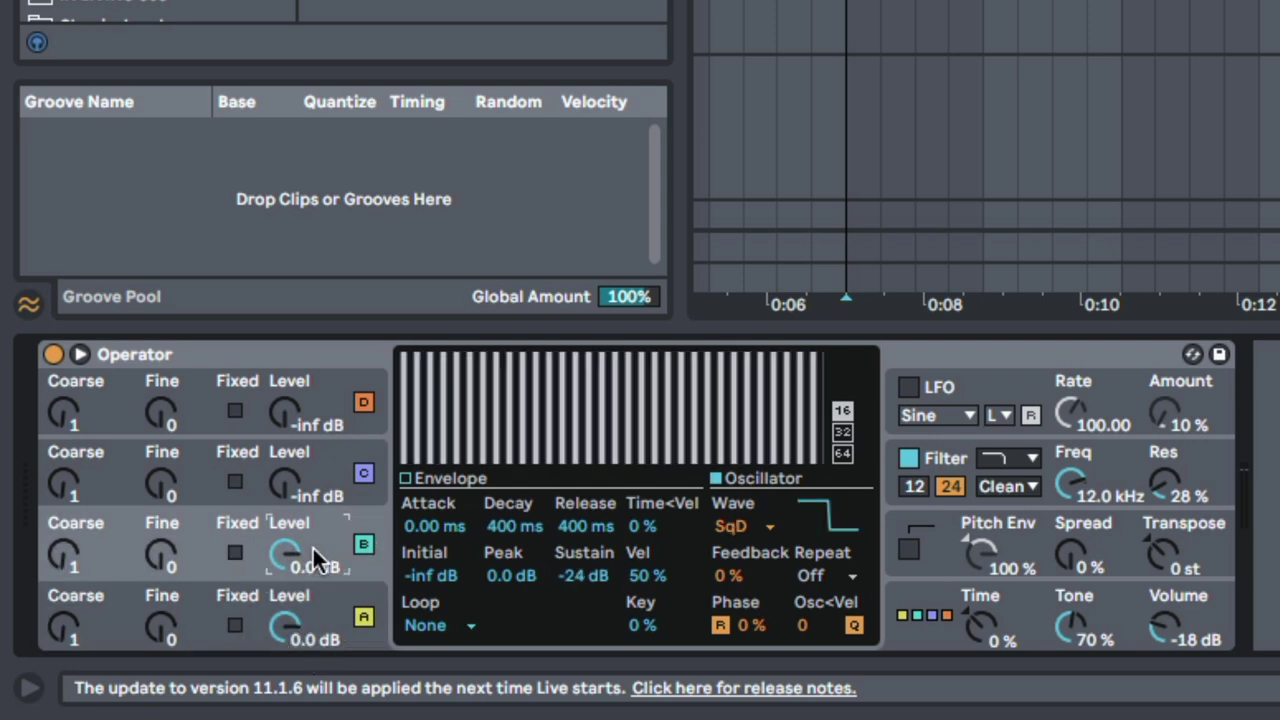
{"action": "left_click", "coordinate": [445, 478]}
{"action": "left_click_drag", "start_coordinate": [483, 424], "coordinate": [481, 365]}
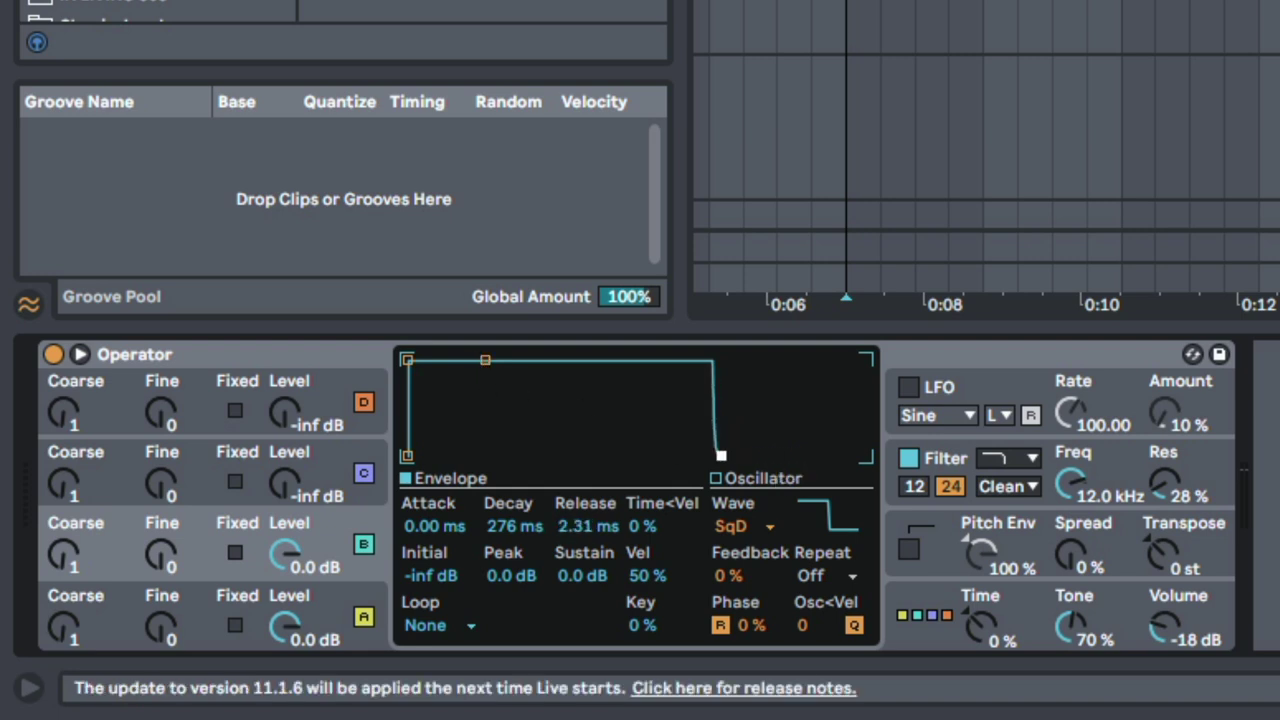
{"action": "left_click", "coordinate": [333, 620]}
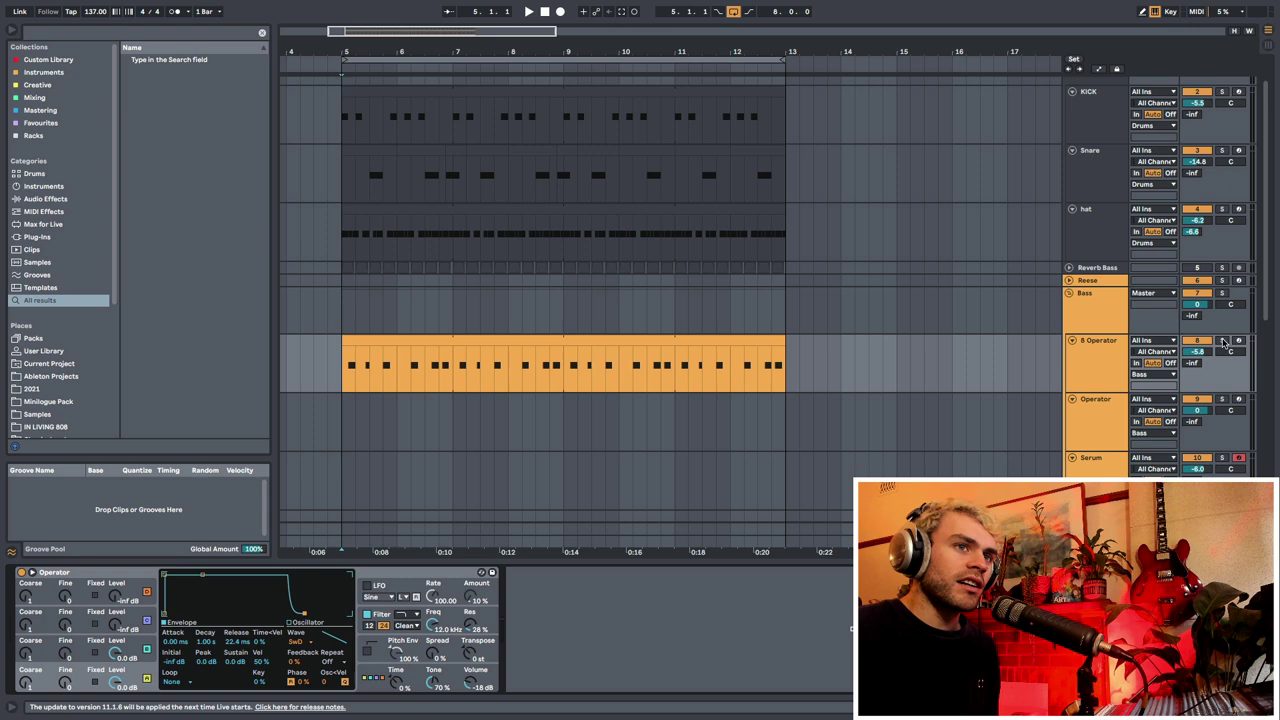
Step: Play the soloed 8 Operator bass clip from bar 5 to audition the sound
{"action": "key", "text": "space"}
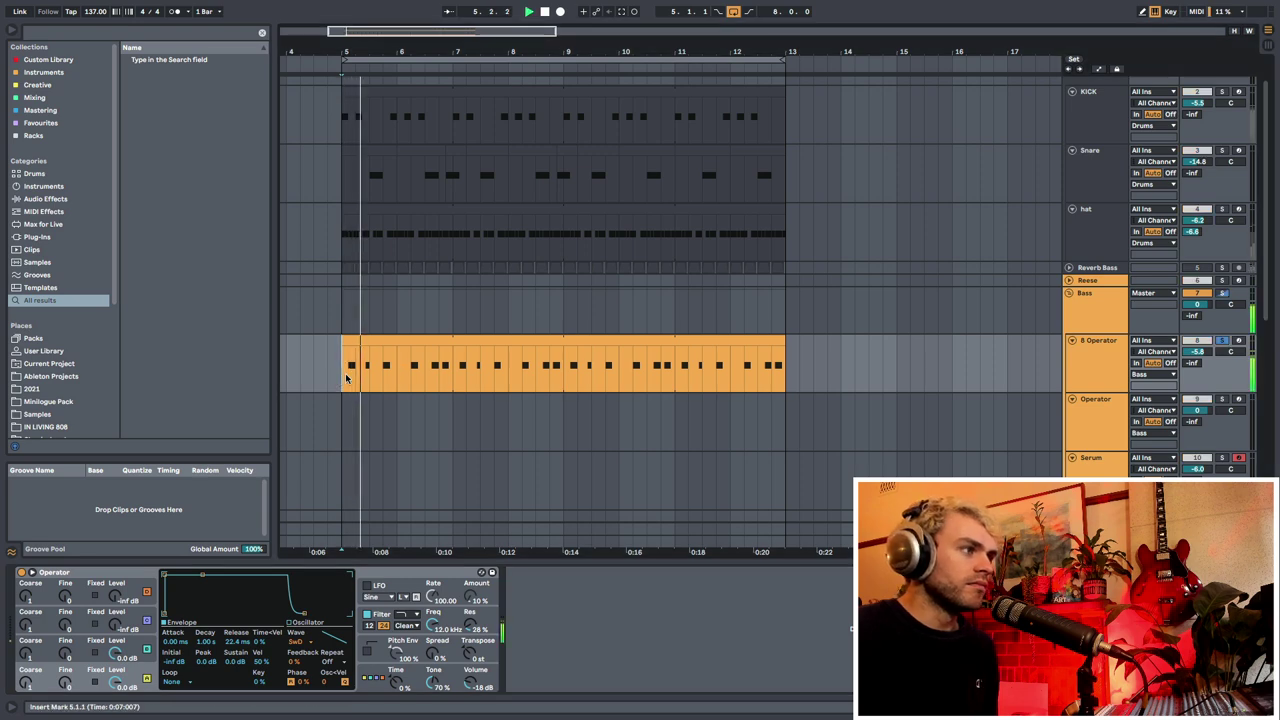
{"action": "key", "text": "space"}
{"action": "key", "text": "space"}
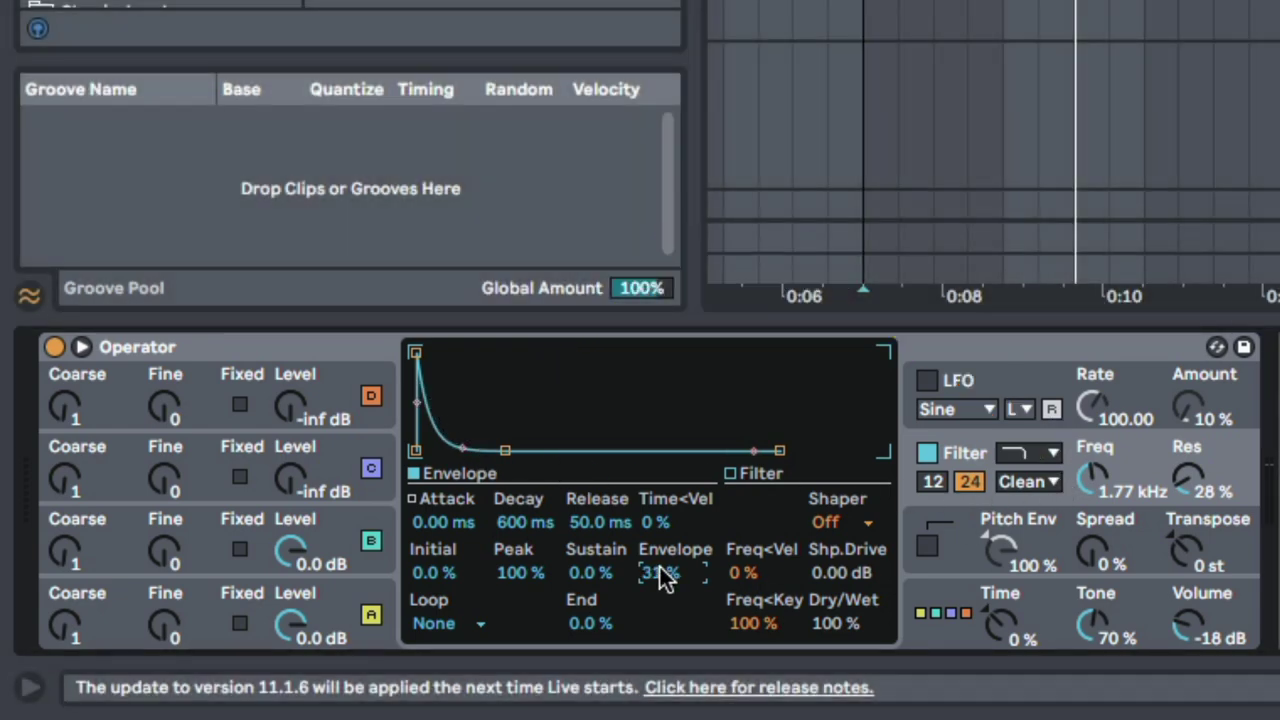
Step: Lower the filter frequency to 1.01 kHz, play the bass clip from bar 5 and set the filter envelope amount to 33%
{"action": "left_click_drag", "start_coordinate": [1090, 478], "coordinate": [1090, 490]}
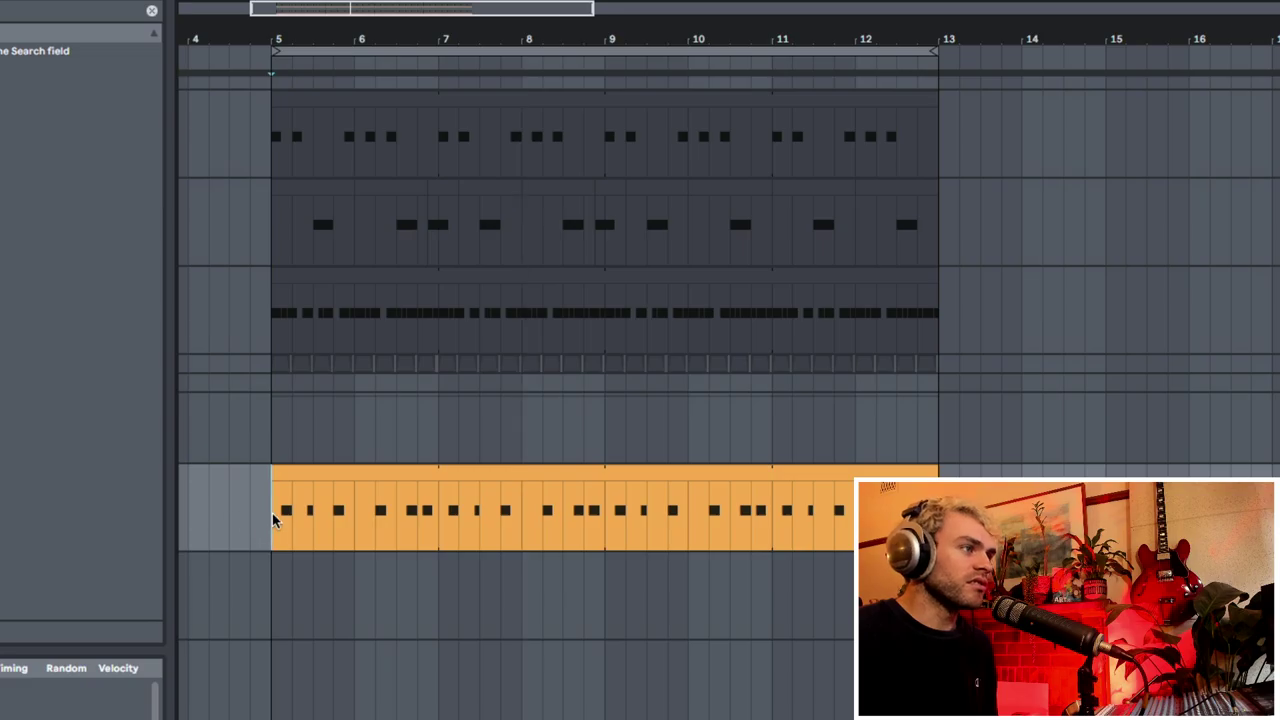
{"action": "left_click_drag", "start_coordinate": [343, 370], "coordinate": [426, 372]}
{"action": "left_click_drag", "start_coordinate": [398, 522], "coordinate": [432, 522]}
{"action": "left_click", "coordinate": [279, 518]}
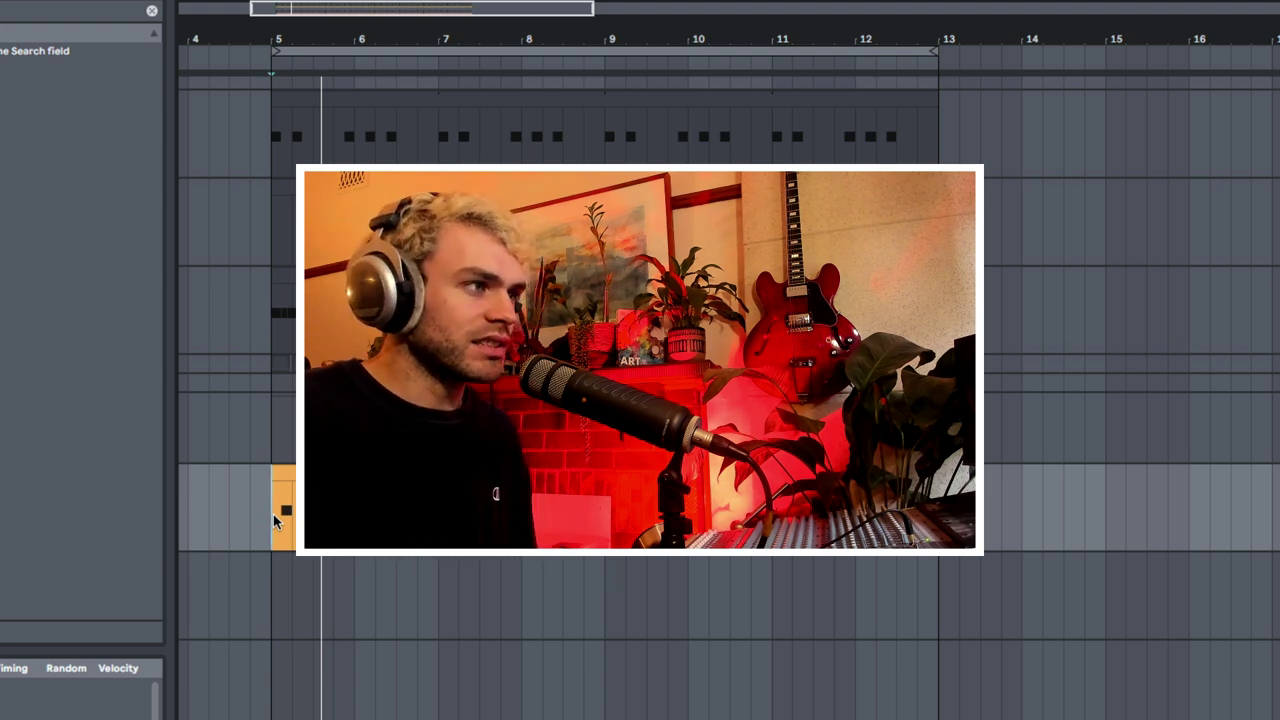
{"action": "key", "text": "space"}
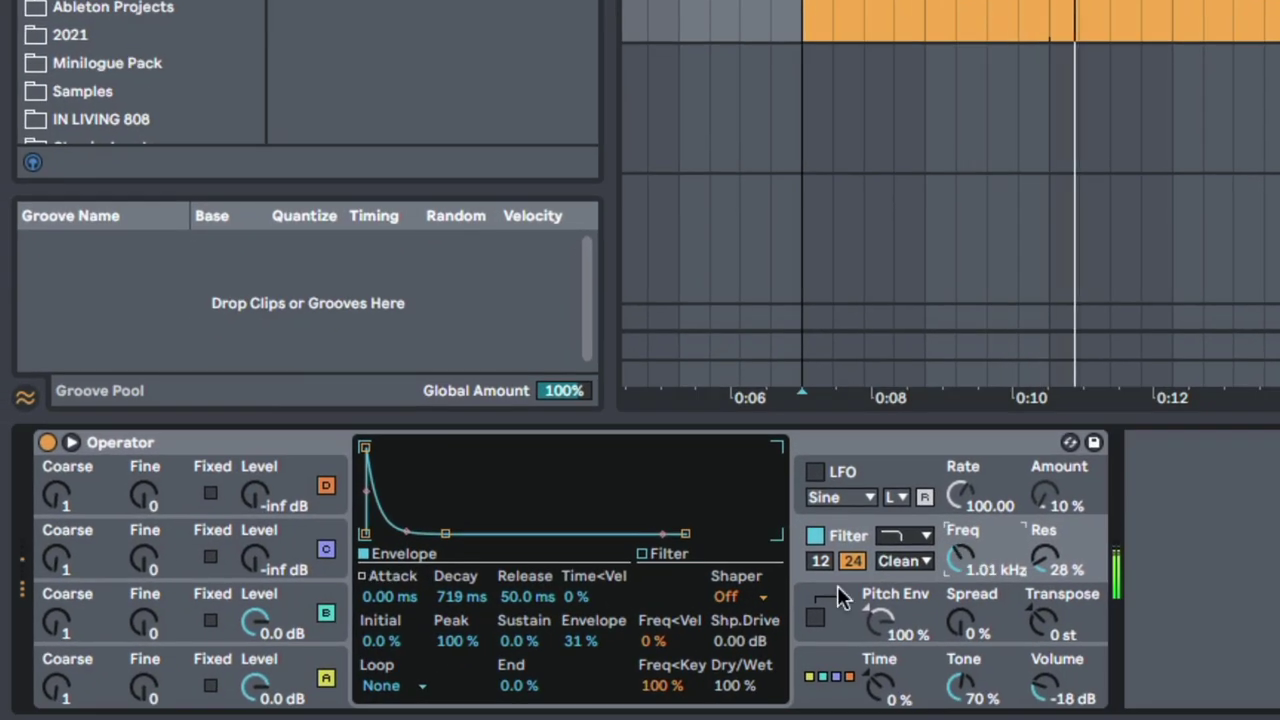
{"action": "left_click_drag", "start_coordinate": [580, 640], "coordinate": [580, 632]}
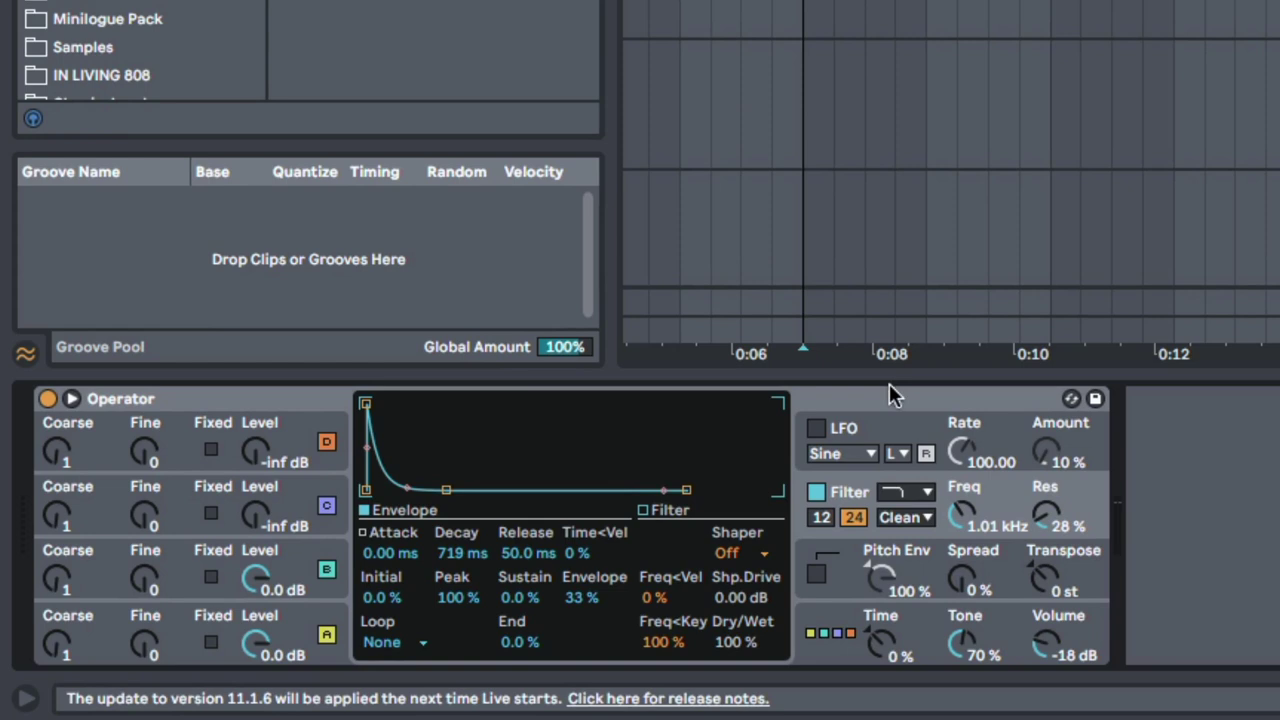
Step: Set the filter frequency to 745 Hz and reduce the filter envelope amount to 12%
{"action": "left_click", "coordinate": [889, 388]}
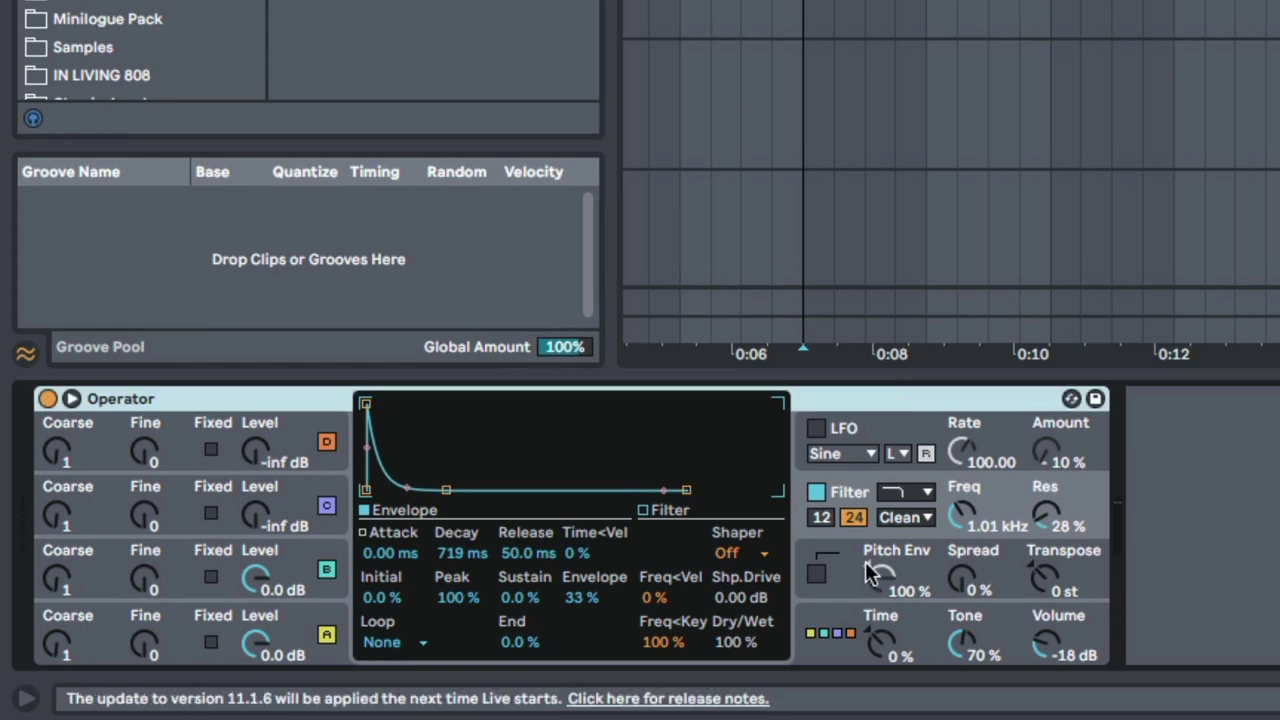
{"action": "left_click", "coordinate": [963, 527]}
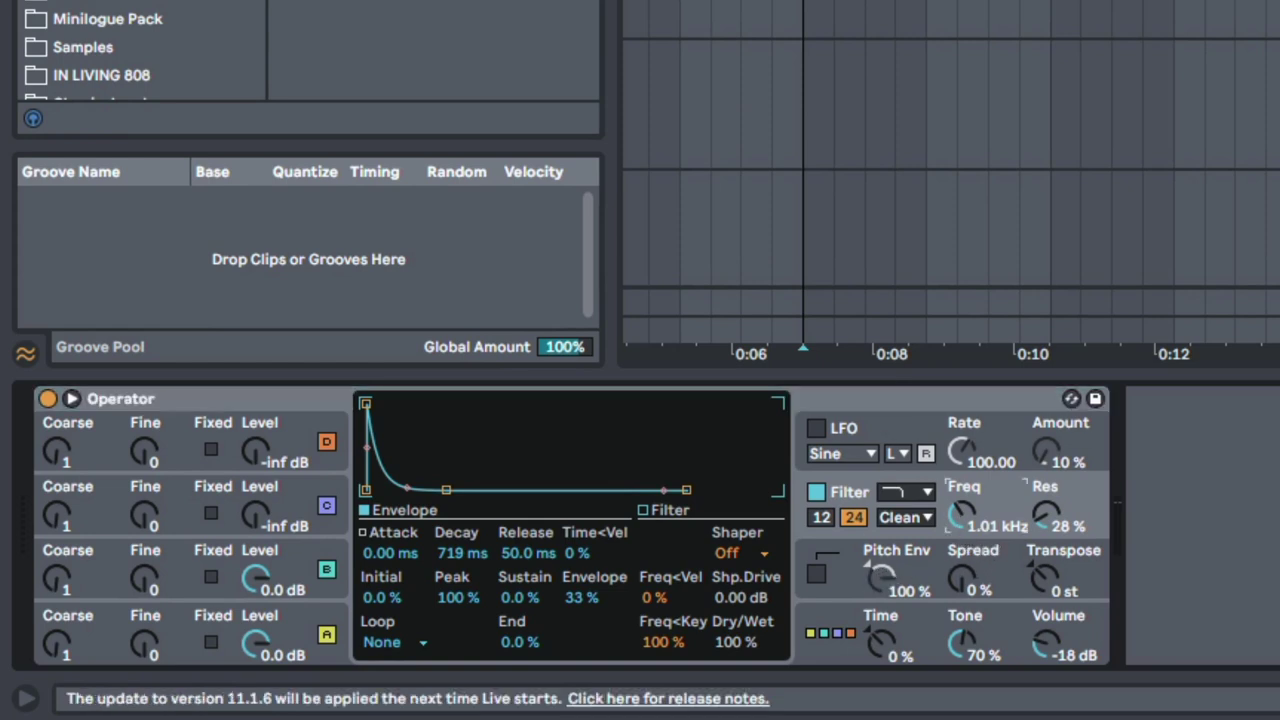
{"action": "left_click_drag", "start_coordinate": [963, 520], "coordinate": [963, 528]}
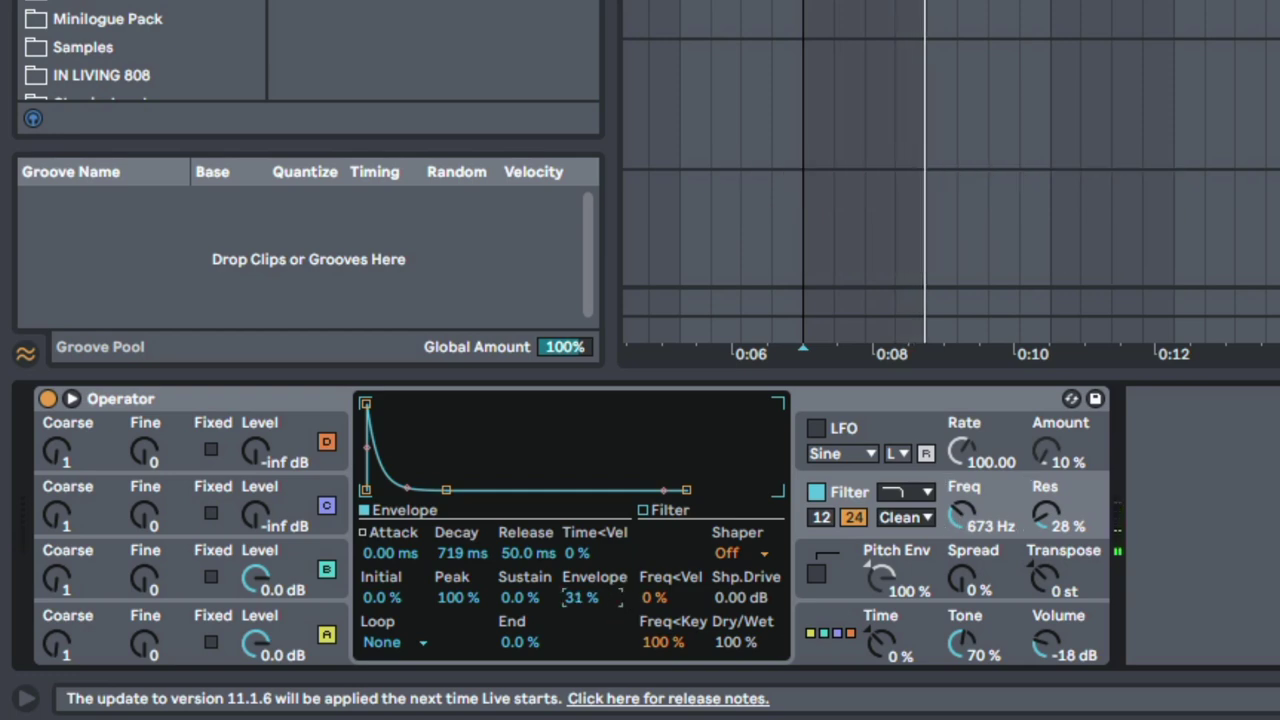
{"action": "left_click_drag", "start_coordinate": [590, 597], "coordinate": [590, 600]}
{"action": "left_click_drag", "start_coordinate": [955, 516], "coordinate": [955, 516]}
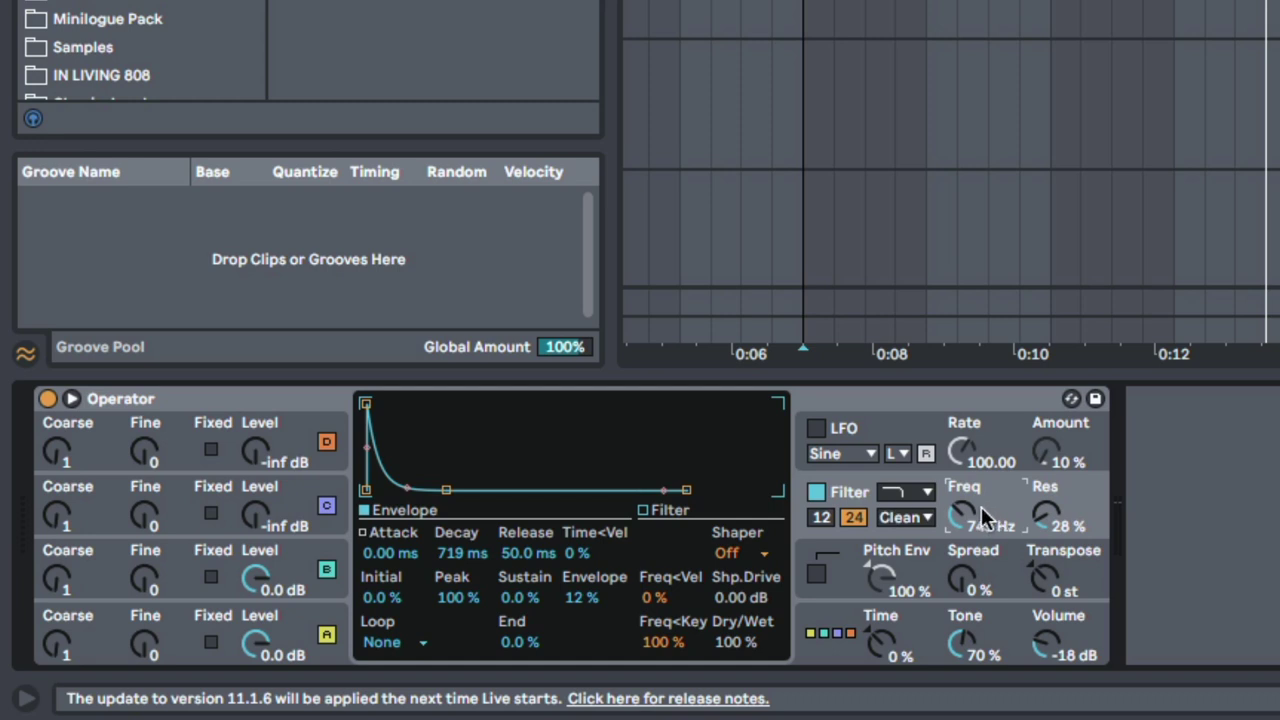
Step: Set the filter to the MS2 circuit with a 12 dB slope and 15.6 dB drive, and its frequency to 784 Hz
{"action": "left_click", "coordinate": [918, 518]}
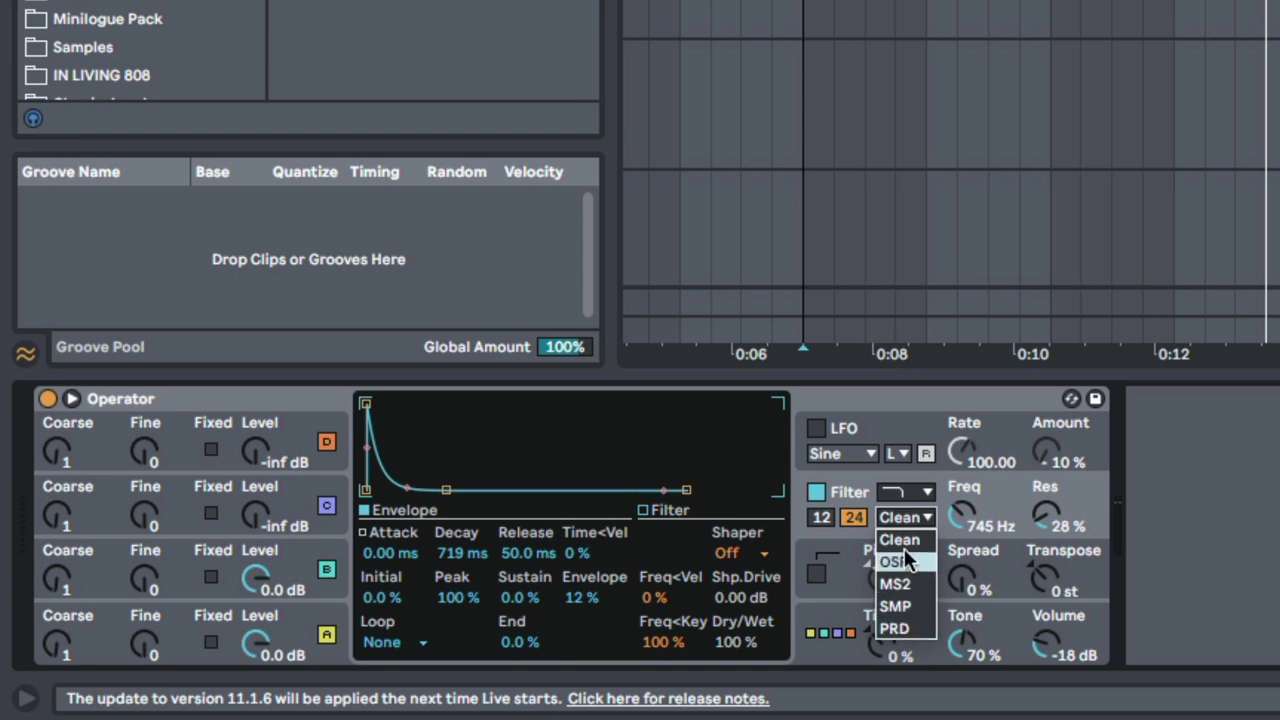
{"action": "left_click", "coordinate": [903, 628]}
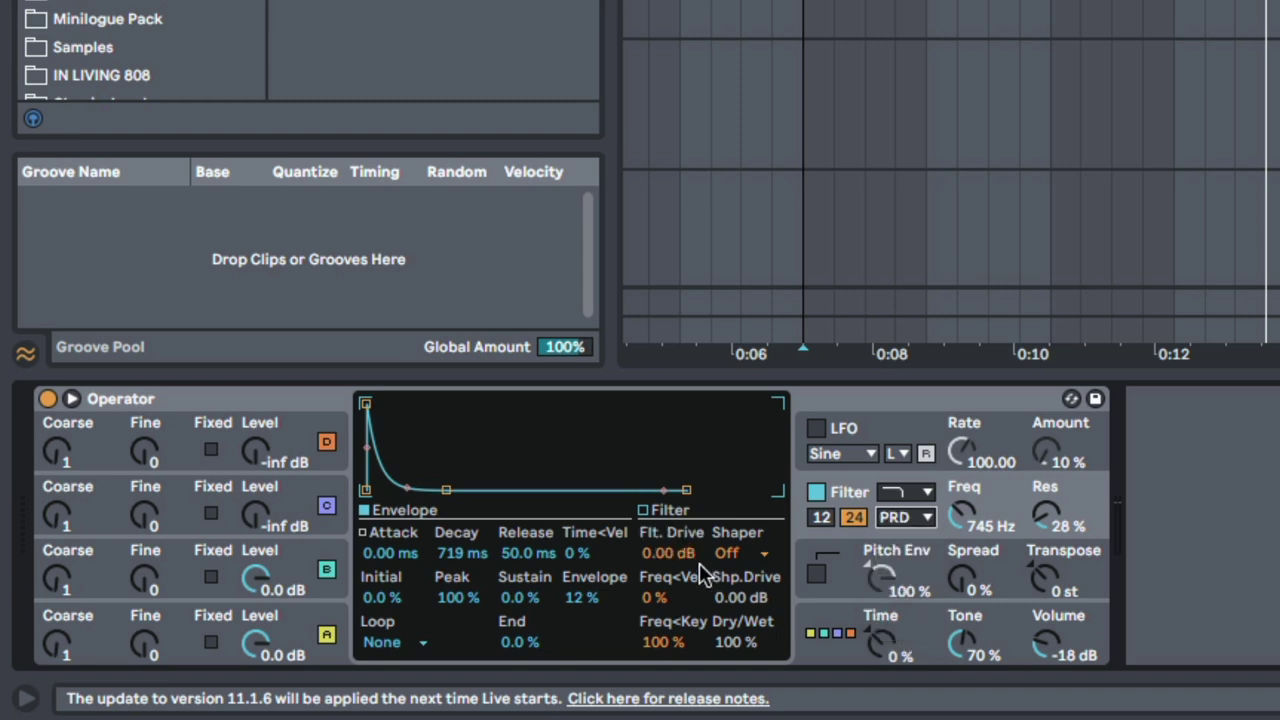
{"action": "left_click", "coordinate": [668, 553]}
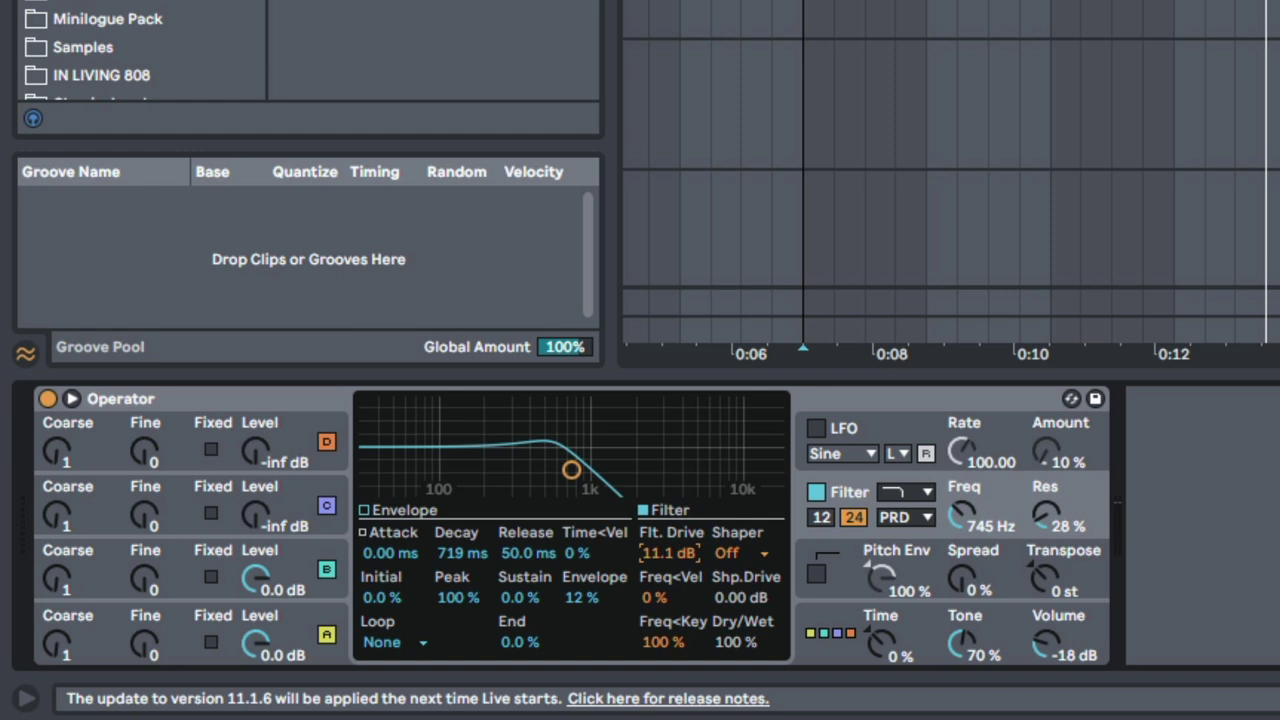
{"action": "scroll", "coordinate": [905, 522], "scroll_direction": "up", "scroll_amount": 2}
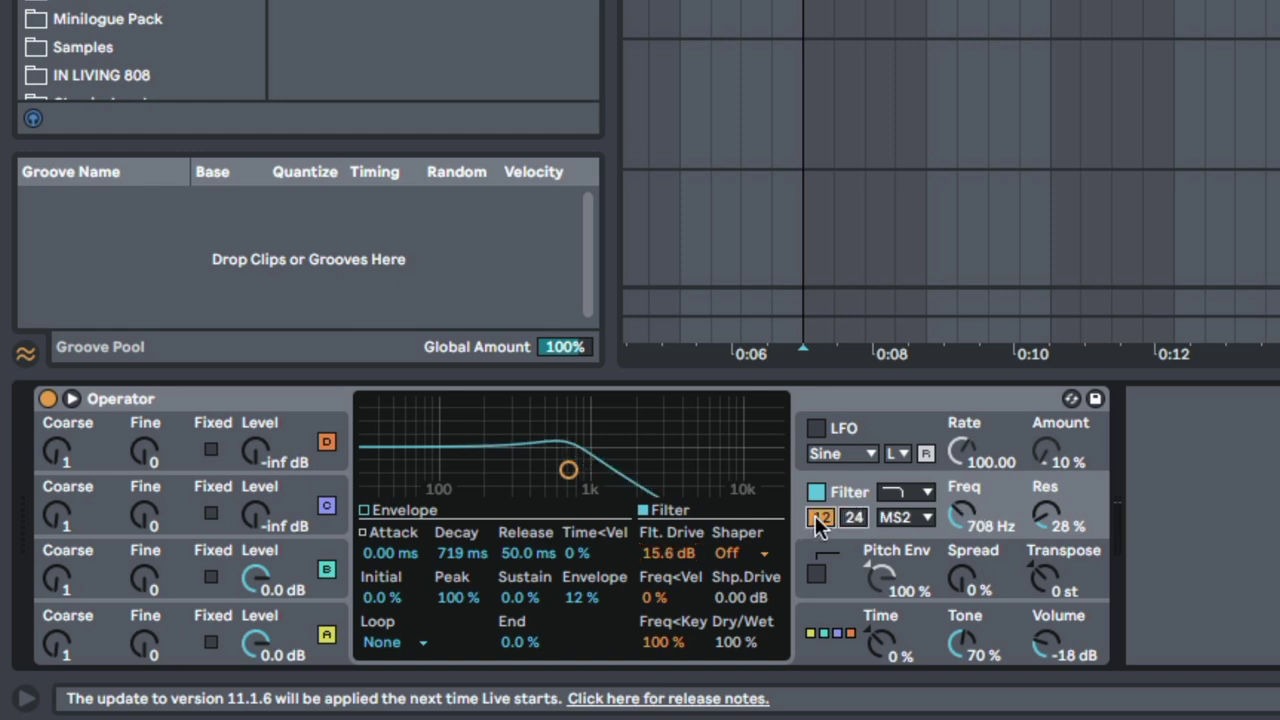
{"action": "left_click_drag", "start_coordinate": [963, 522], "coordinate": [963, 505]}
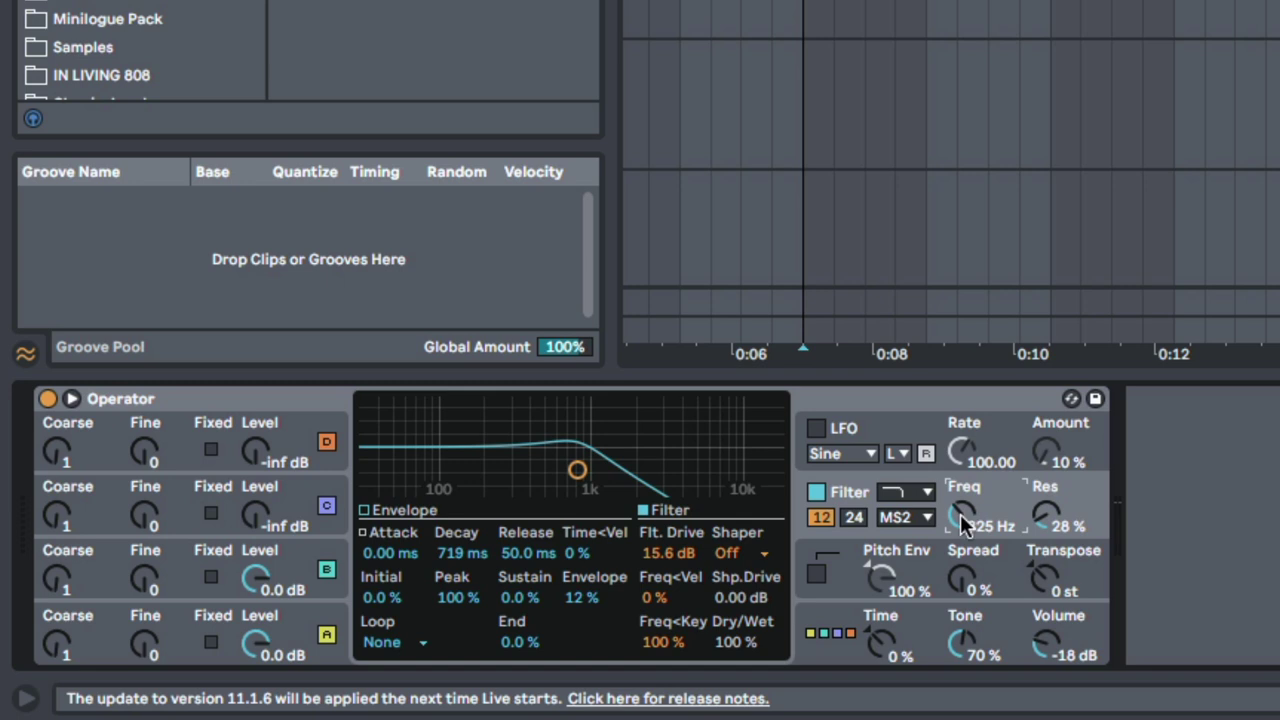
{"action": "mouse_move", "coordinate": [963, 515]}
{"action": "left_mouse_down"}
{"action": "mouse_move", "coordinate": [963, 500]}
{"action": "mouse_move", "coordinate": [963, 520]}
{"action": "left_mouse_up"}
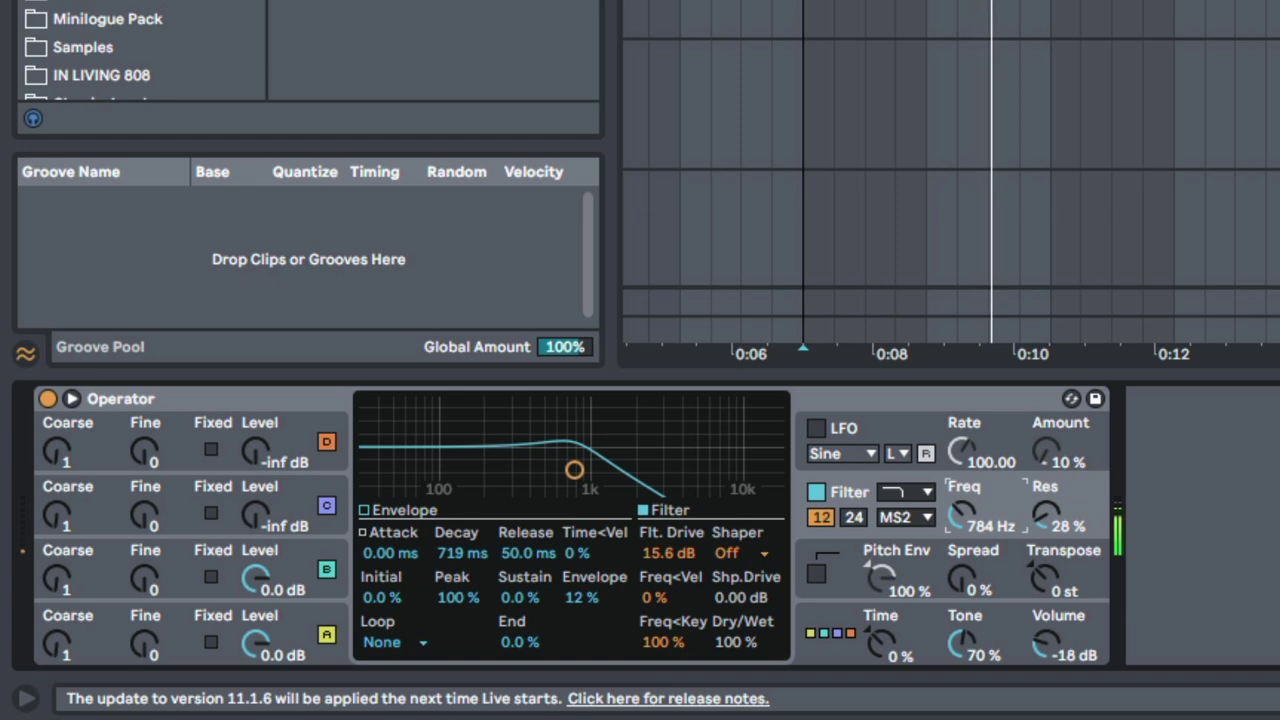
Step: Set the filter's shaper to Soft with a dry/wet of 100%
{"action": "left_click", "coordinate": [729, 555]}
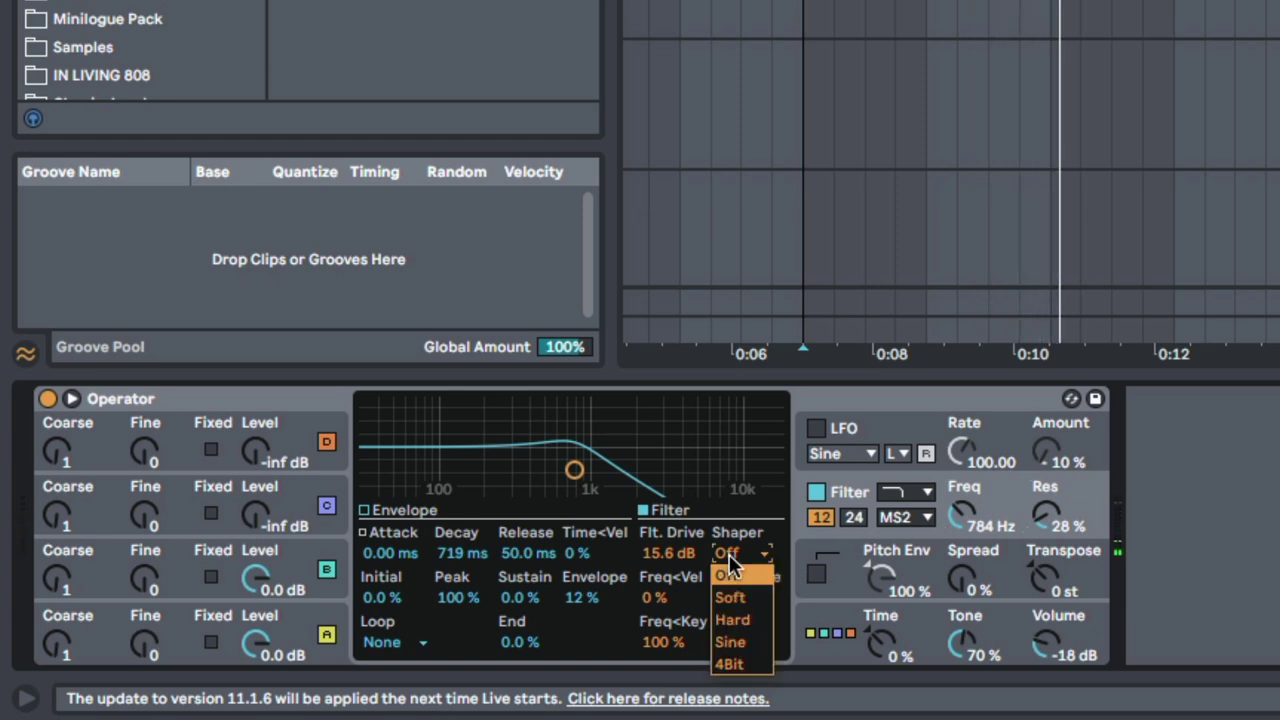
{"action": "left_click", "coordinate": [739, 591]}
{"action": "mouse_move", "coordinate": [740, 642]}
{"action": "left_mouse_down"}
{"action": "mouse_move", "coordinate": [742, 658]}
{"action": "mouse_move", "coordinate": [757, 641]}
{"action": "left_mouse_up"}
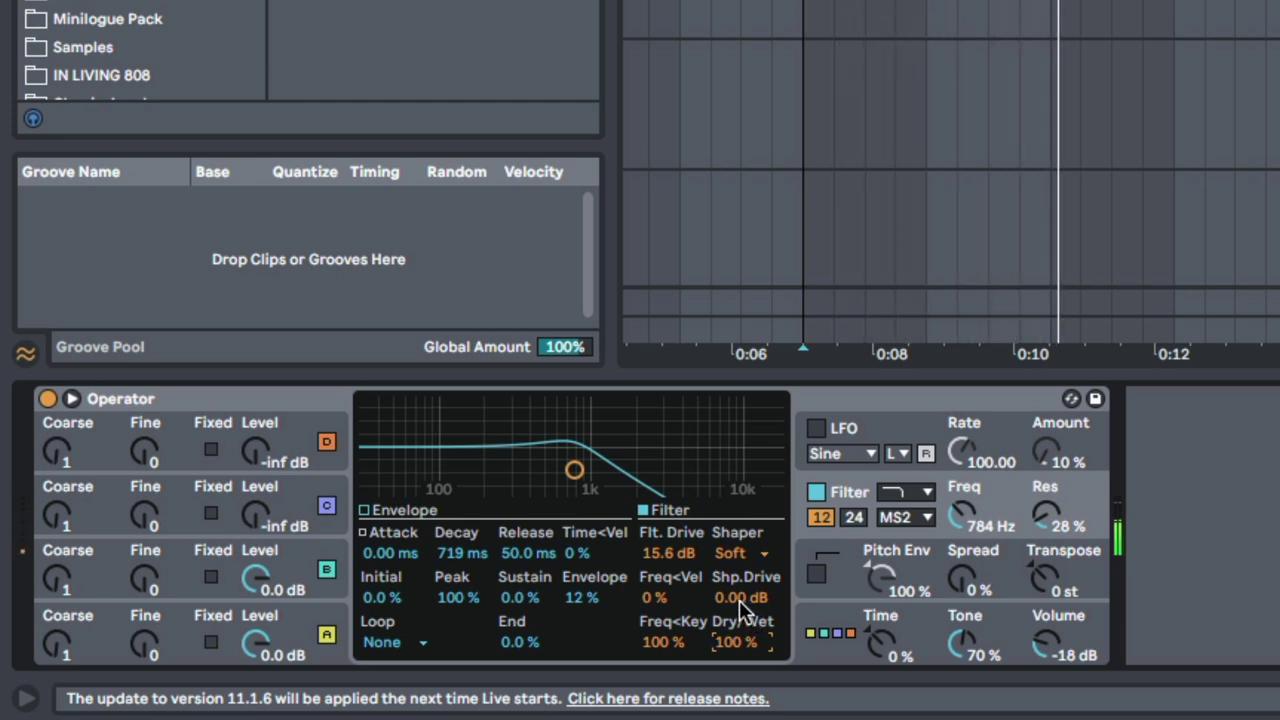
{"action": "left_click", "coordinate": [749, 572]}
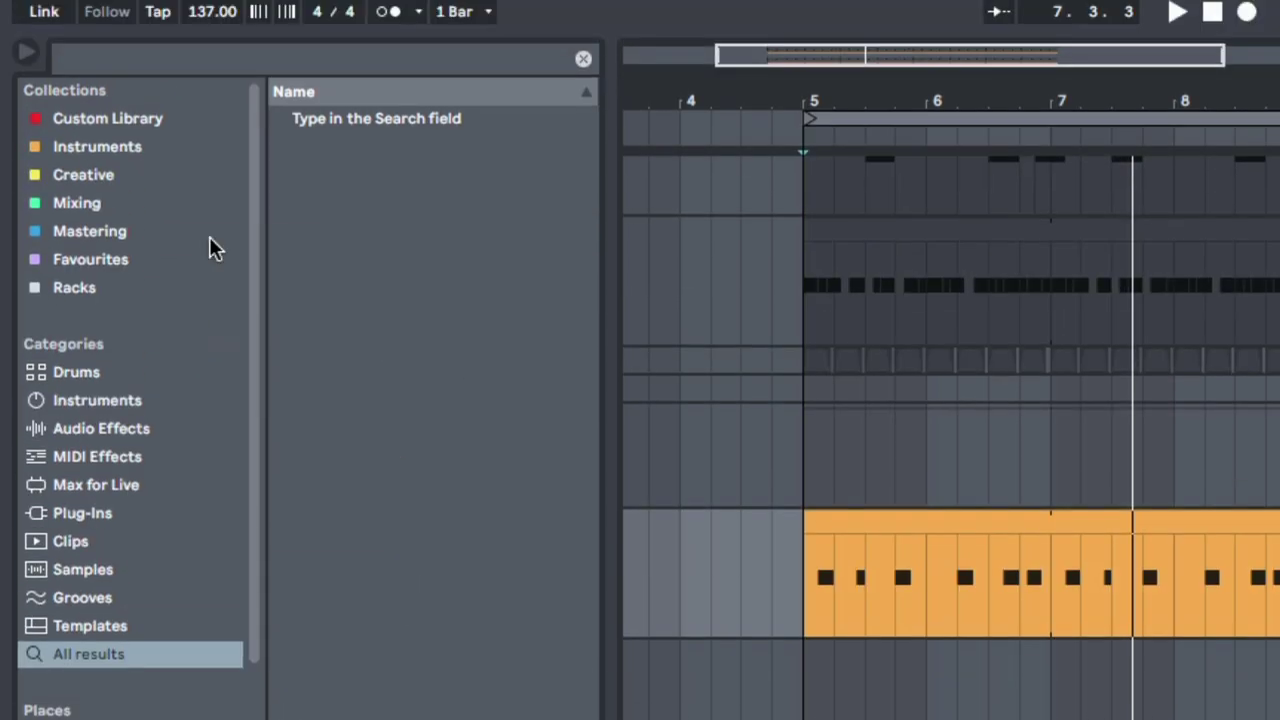
Step: Add an Erosion effect after Operator and set it to Wide Noise at 1.29 kHz with an amount of 40.7
{"action": "left_click", "coordinate": [190, 58]}
{"action": "type", "text": "erosi"}
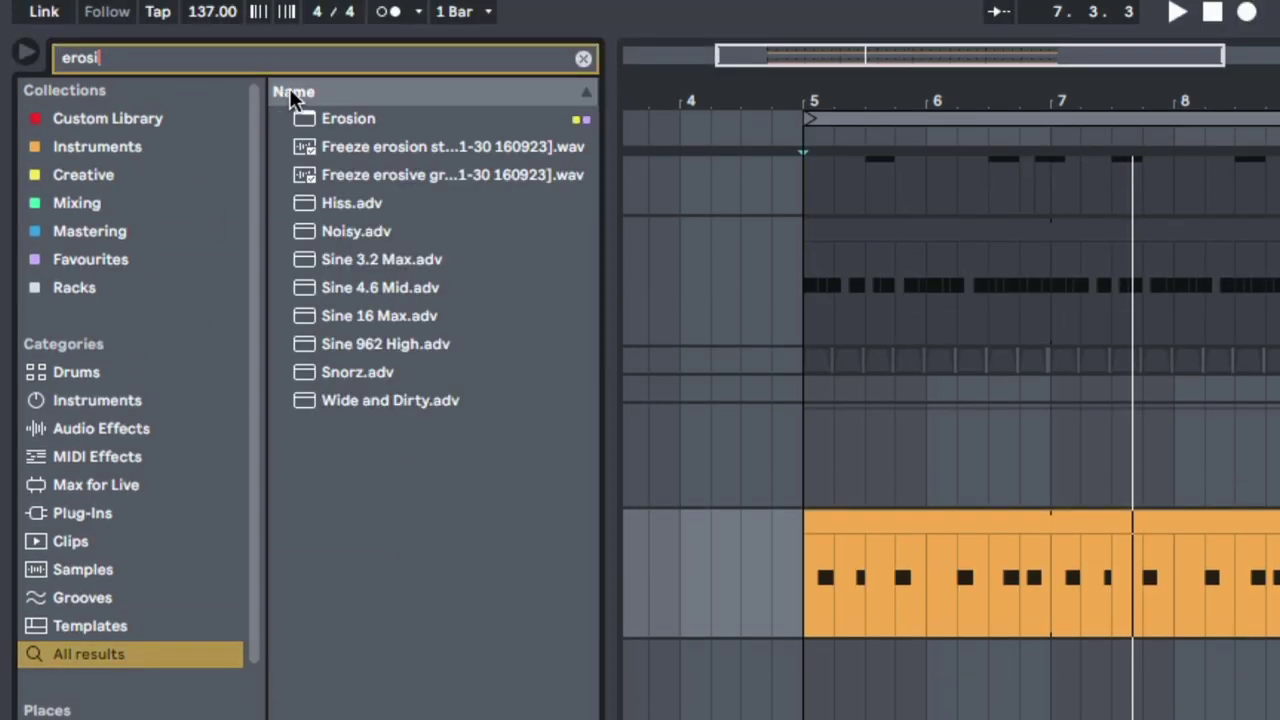
{"action": "double_click", "coordinate": [329, 109]}
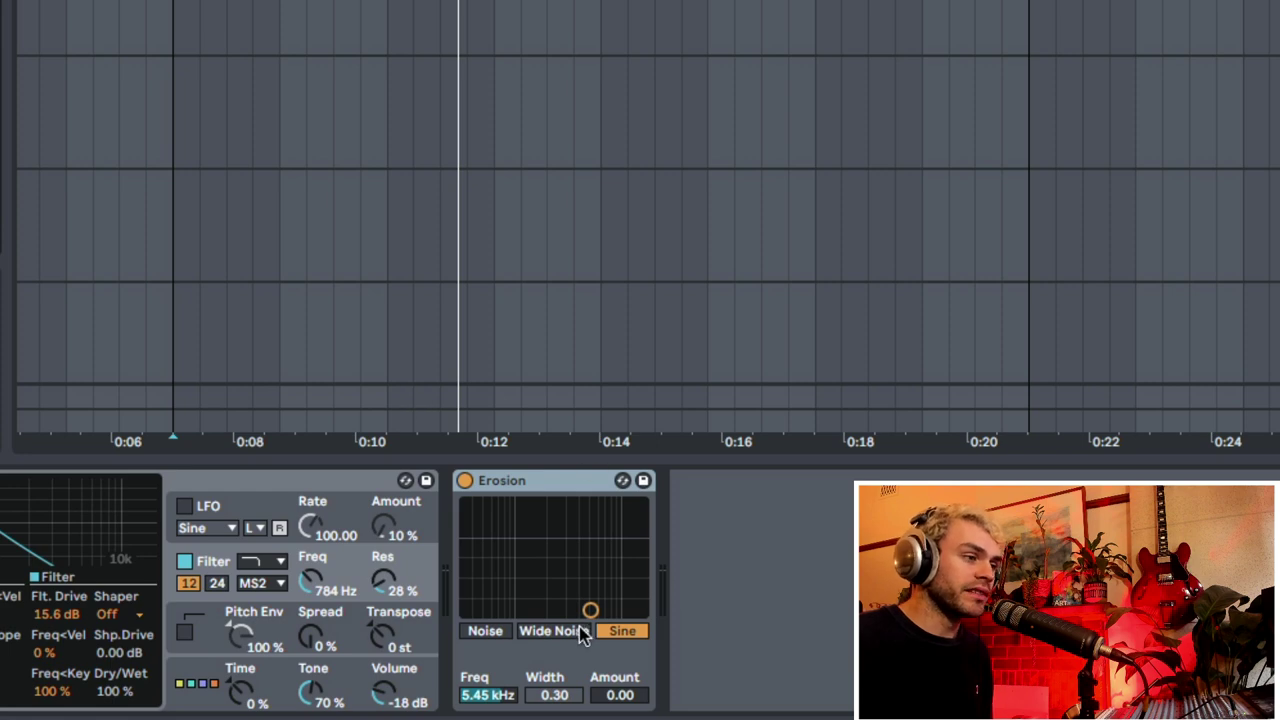
{"action": "left_click", "coordinate": [580, 633]}
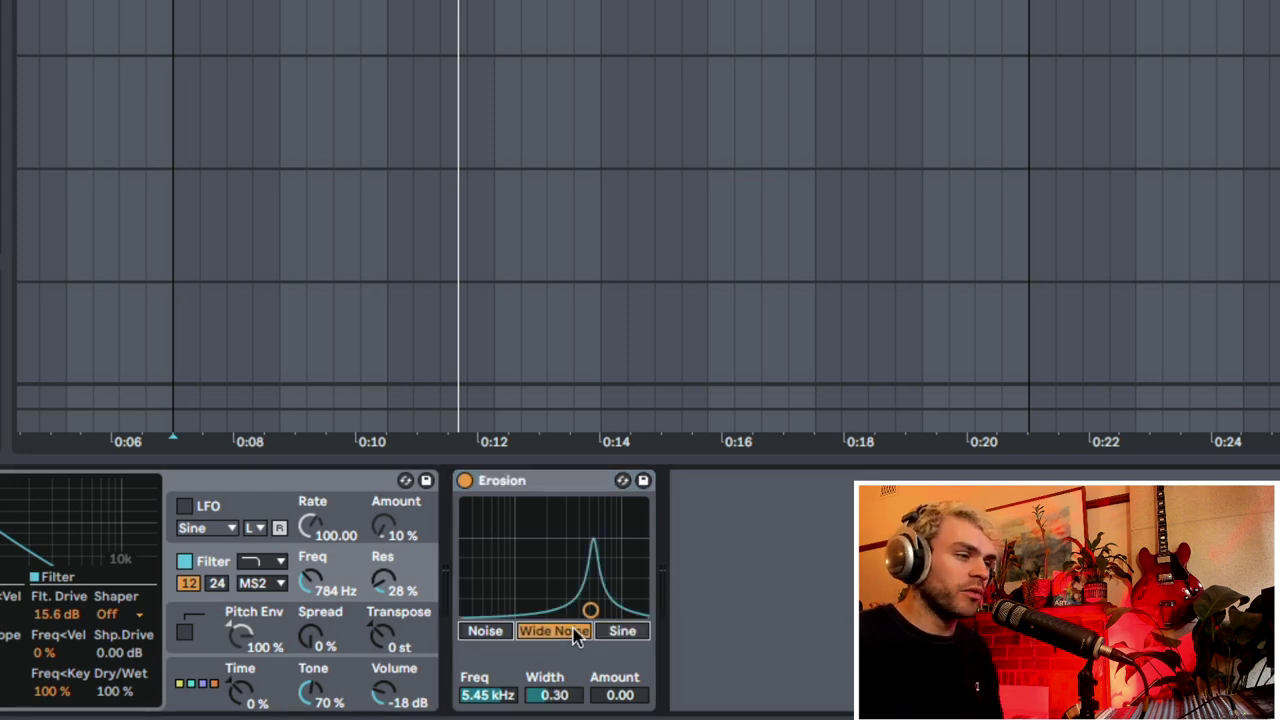
{"action": "left_click_drag", "start_coordinate": [590, 610], "coordinate": [528, 562]}
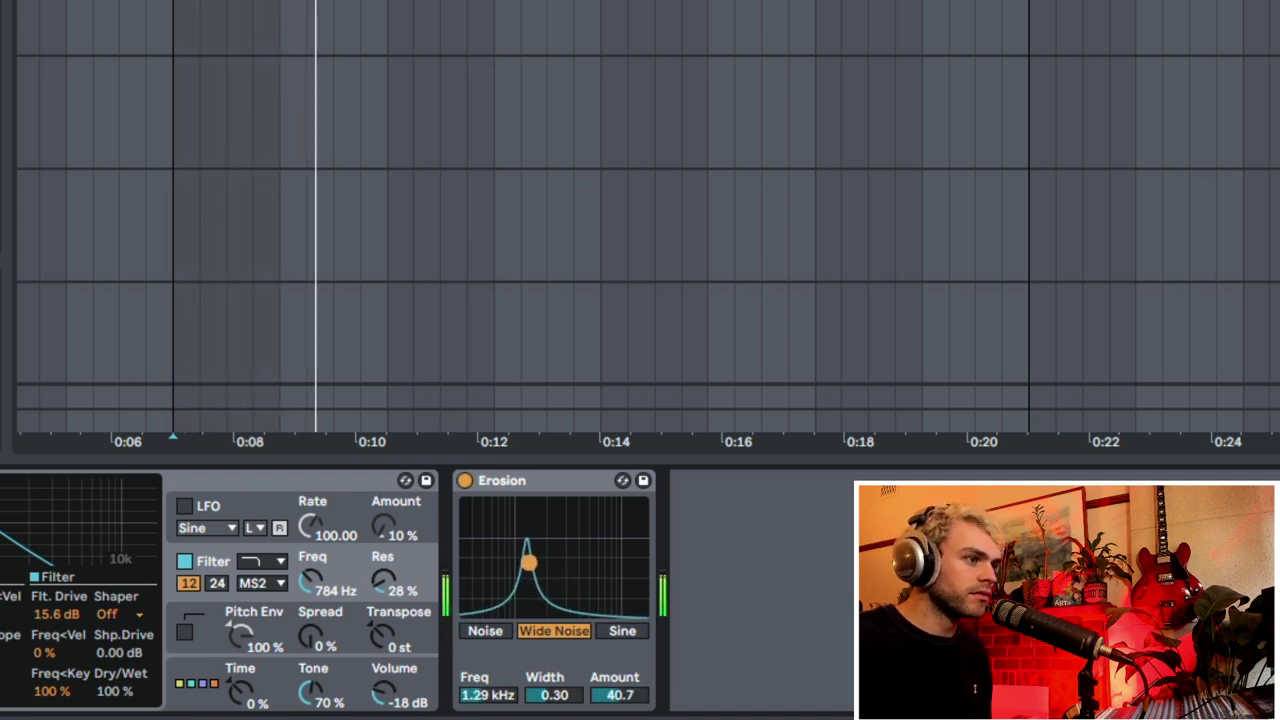
Step: Duplicate the Erosion effect and set the copy to 3.40 kHz with an amount of 26.8
{"action": "left_click", "coordinate": [551, 485]}
{"action": "key", "text": "super+d"}
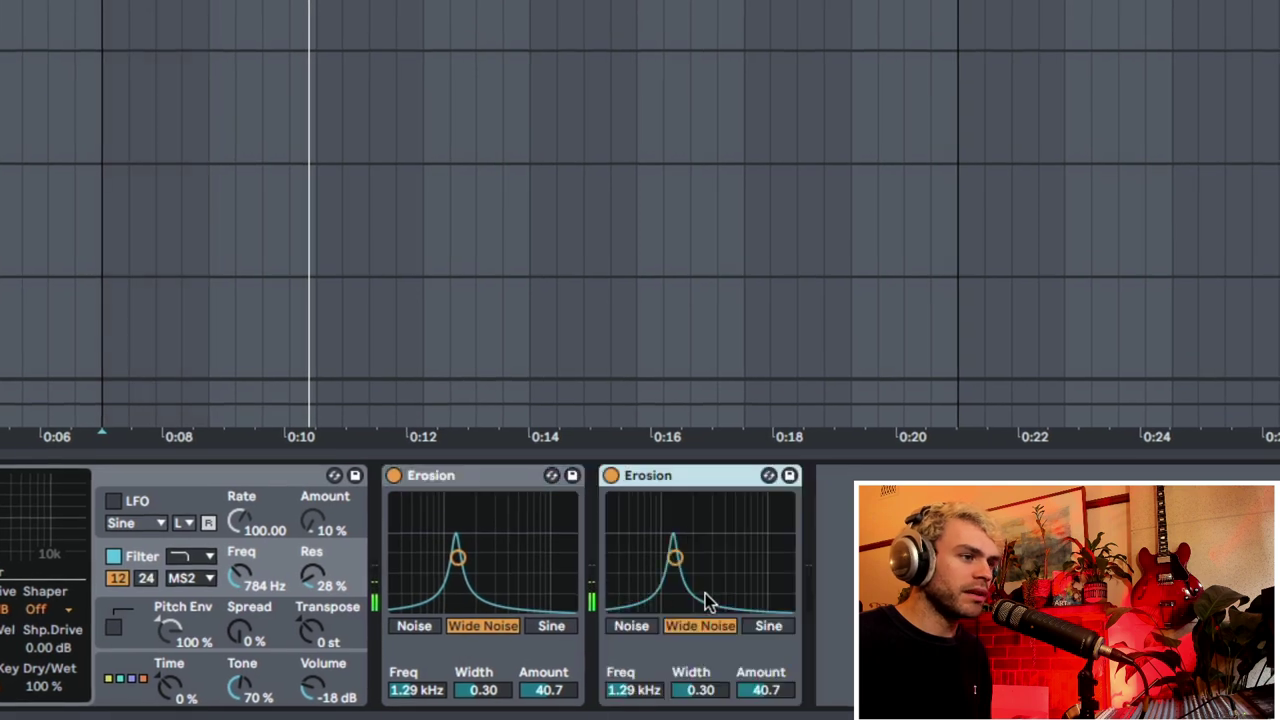
{"action": "left_click_drag", "start_coordinate": [676, 560], "coordinate": [708, 573]}
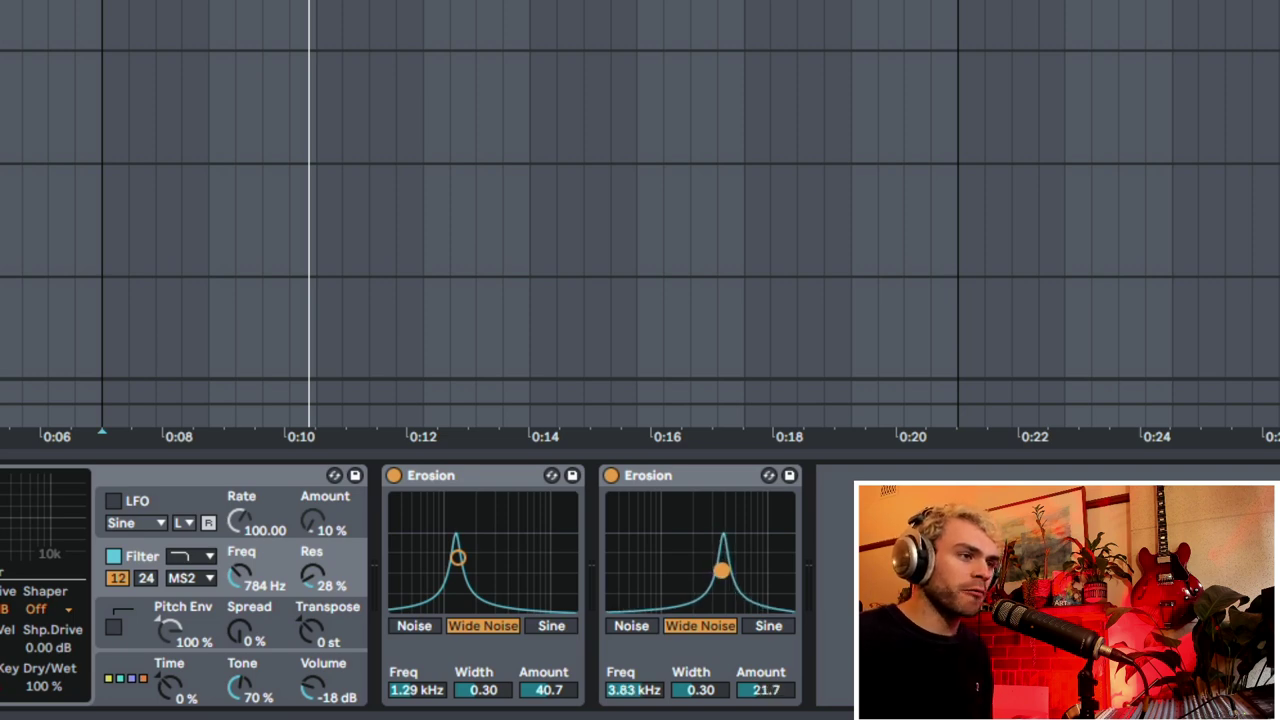
{"action": "left_click_drag", "start_coordinate": [722, 570], "coordinate": [716, 566]}
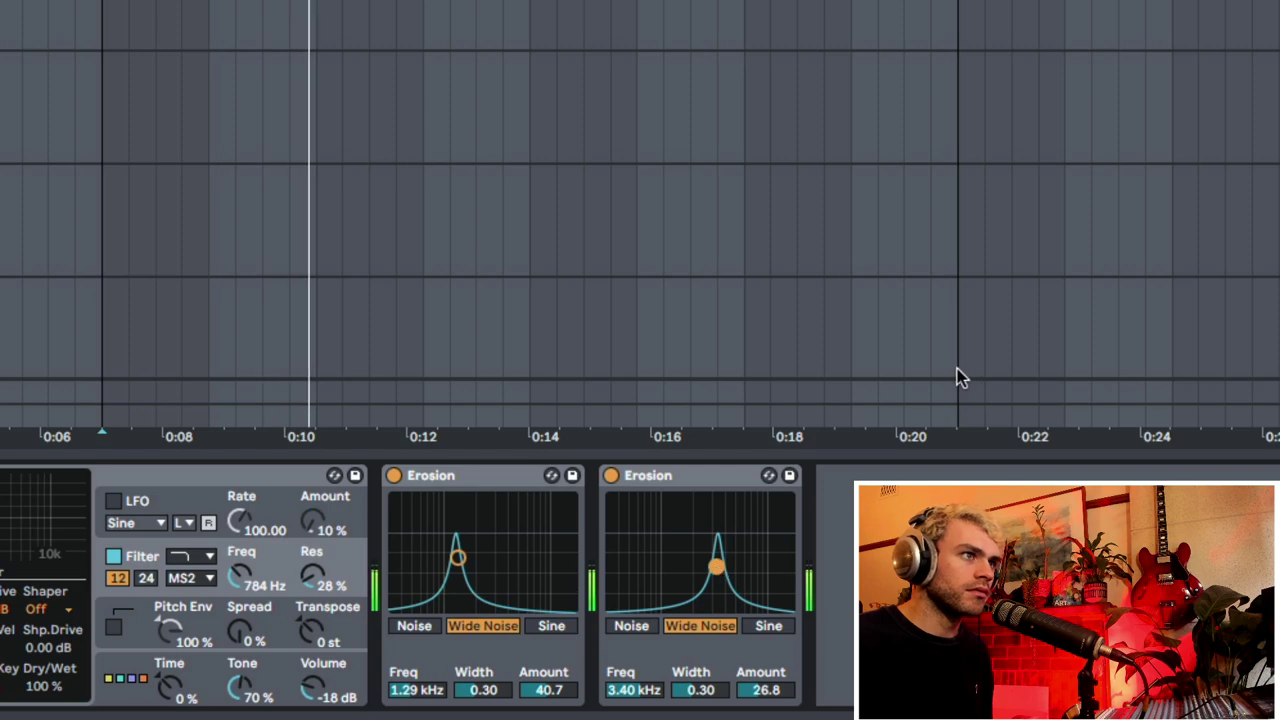
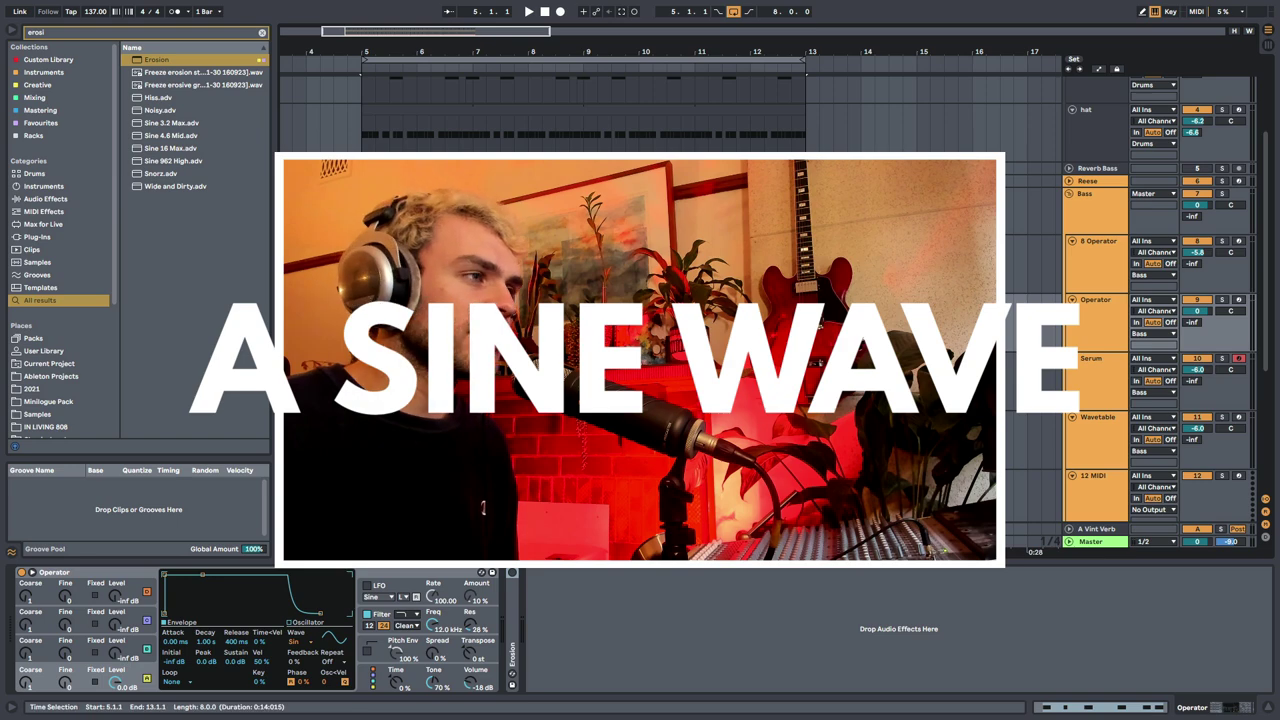
Step: On the sine-wave Operator, switch oscillator A to 16 harmonics and draw in decreasing third, fourth and fifth harmonics
{"action": "left_click", "coordinate": [1073, 245]}
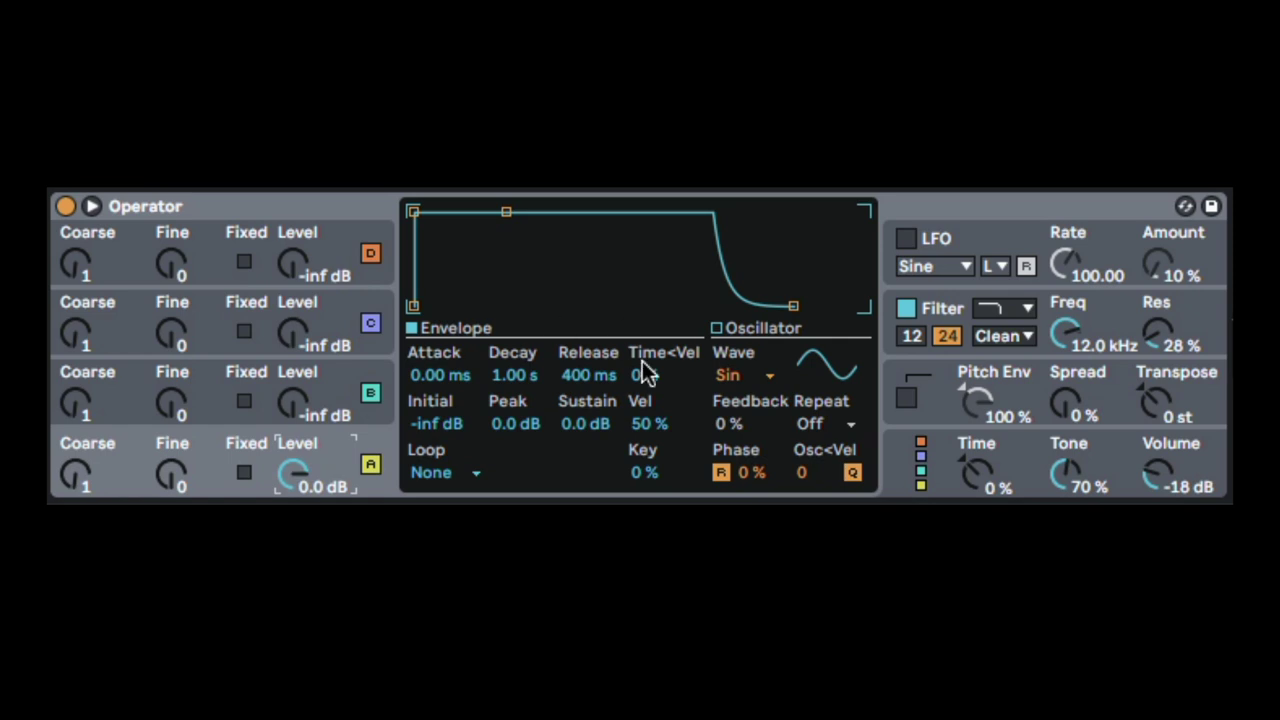
{"action": "left_click", "coordinate": [718, 328]}
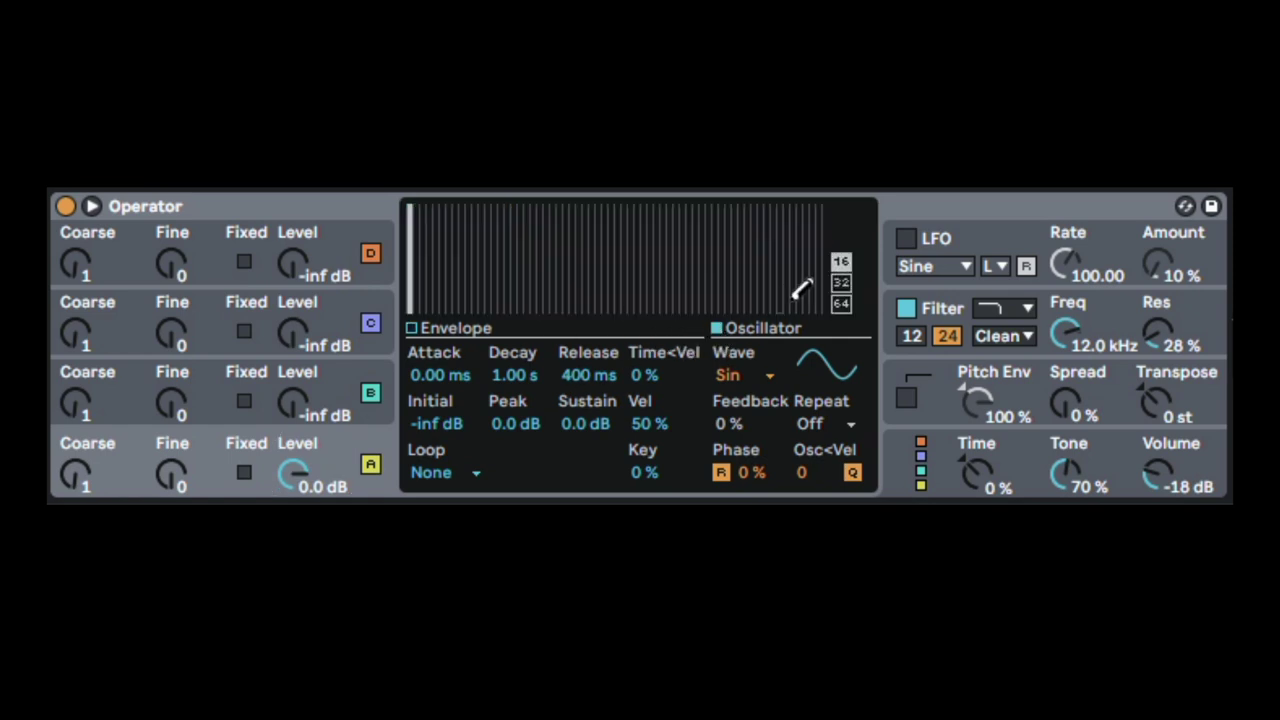
{"action": "left_click", "coordinate": [840, 263]}
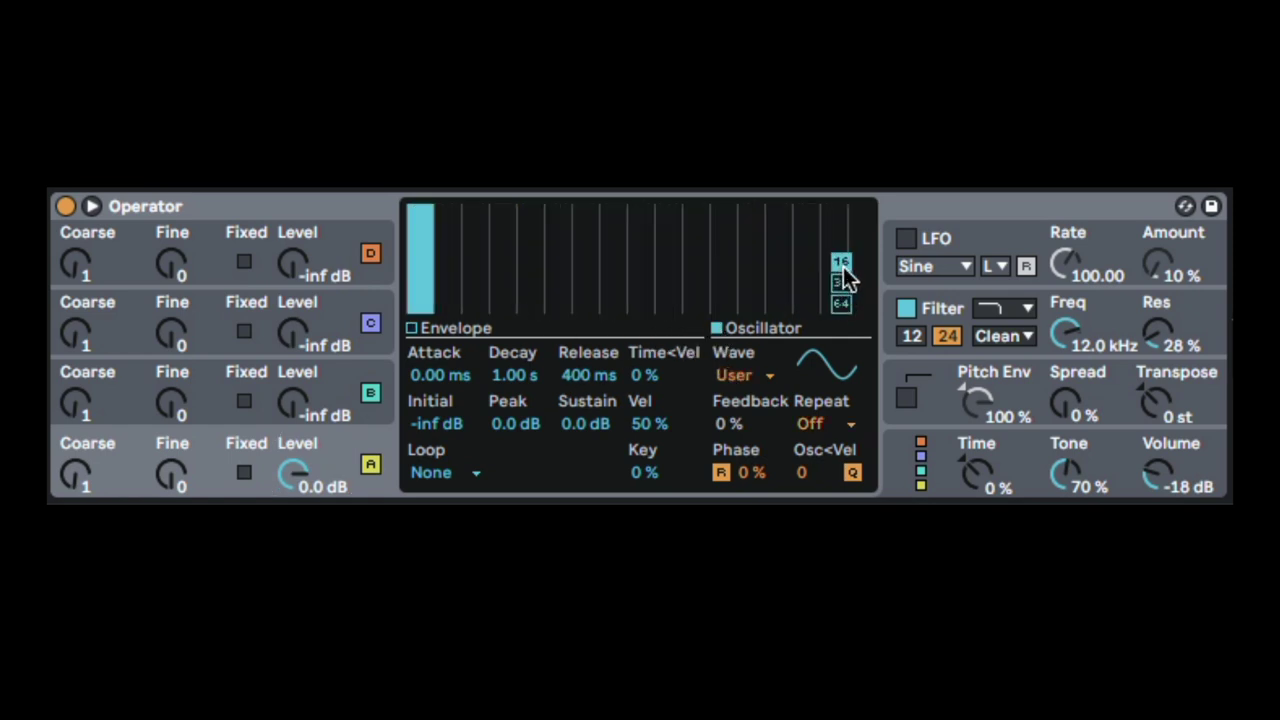
{"action": "mouse_move", "coordinate": [466, 264]}
{"action": "left_mouse_down"}
{"action": "mouse_move", "coordinate": [794, 258]}
{"action": "mouse_move", "coordinate": [746, 348]}
{"action": "mouse_move", "coordinate": [478, 338]}
{"action": "mouse_move", "coordinate": [482, 264]}
{"action": "mouse_move", "coordinate": [503, 296]}
{"action": "left_mouse_up"}
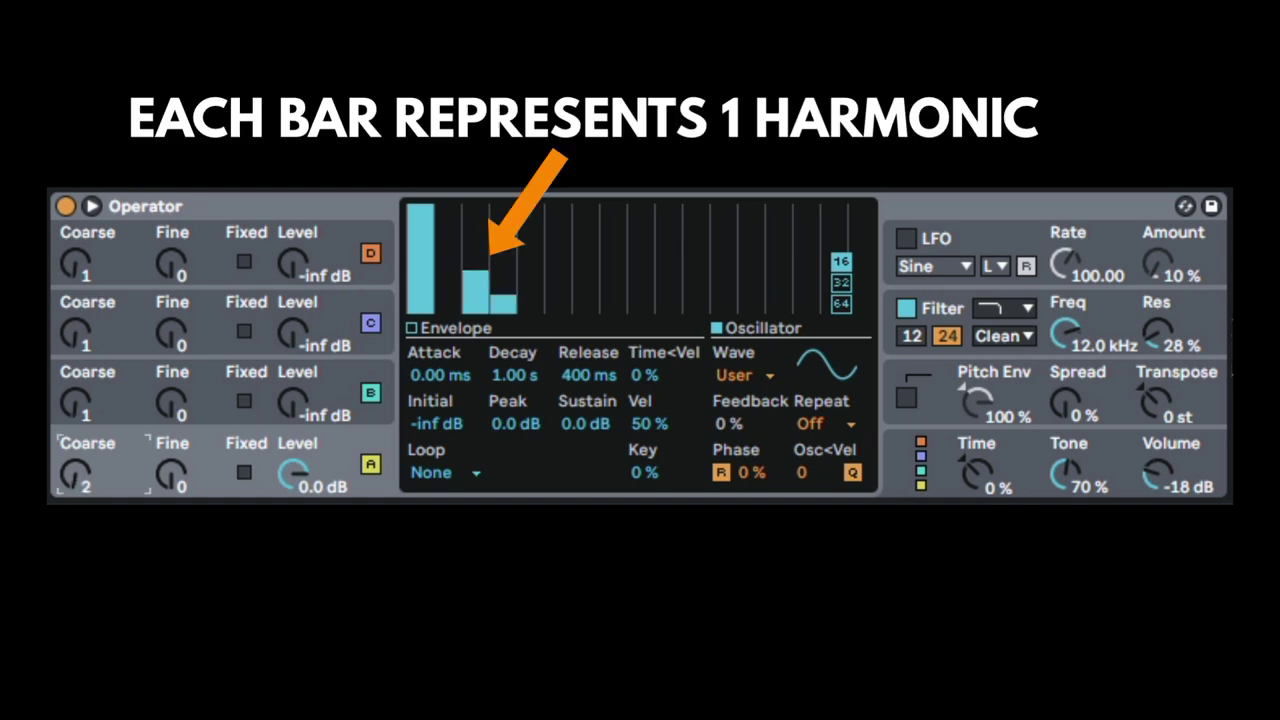
{"action": "mouse_move", "coordinate": [503, 296]}
{"action": "left_mouse_down"}
{"action": "mouse_move", "coordinate": [472, 278]}
{"action": "mouse_move", "coordinate": [476, 205]}
{"action": "mouse_move", "coordinate": [466, 303]}
{"action": "mouse_move", "coordinate": [497, 217]}
{"action": "mouse_move", "coordinate": [509, 263]}
{"action": "mouse_move", "coordinate": [509, 203]}
{"action": "mouse_move", "coordinate": [509, 280]}
{"action": "left_mouse_up"}
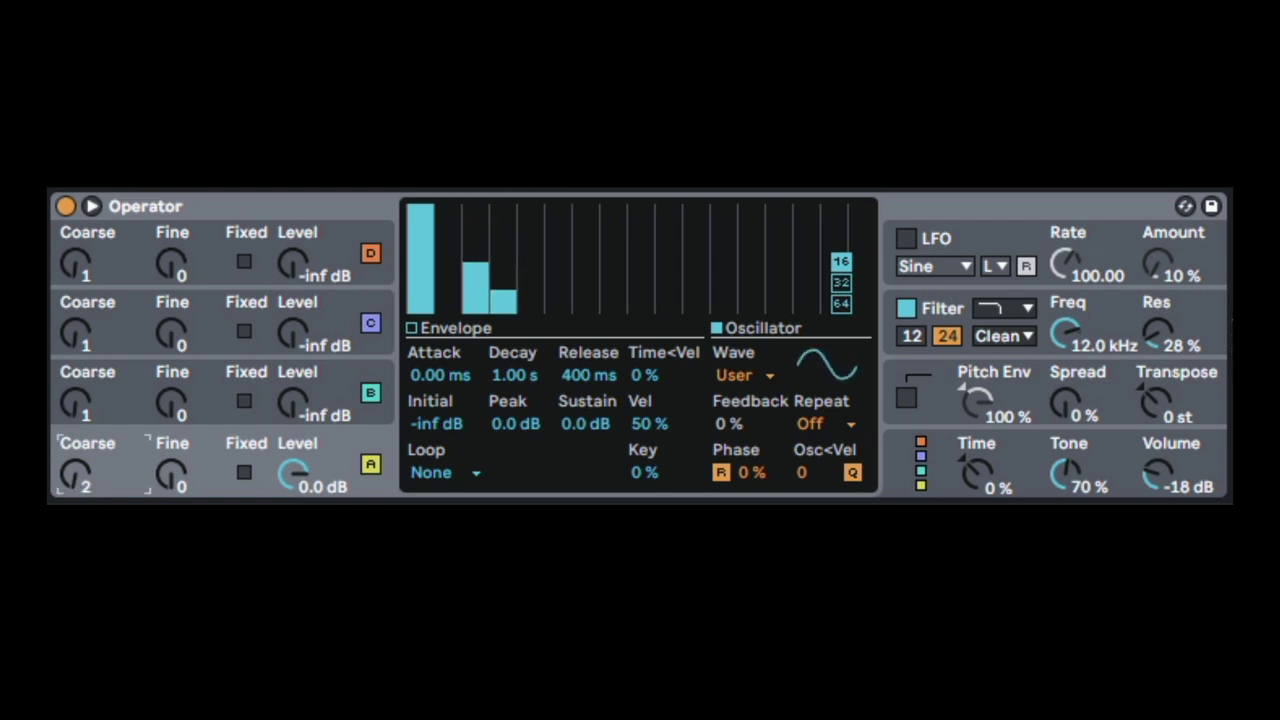
{"action": "mouse_move", "coordinate": [476, 268]}
{"action": "left_mouse_down"}
{"action": "mouse_move", "coordinate": [543, 290]}
{"action": "mouse_move", "coordinate": [511, 270]}
{"action": "left_mouse_up"}
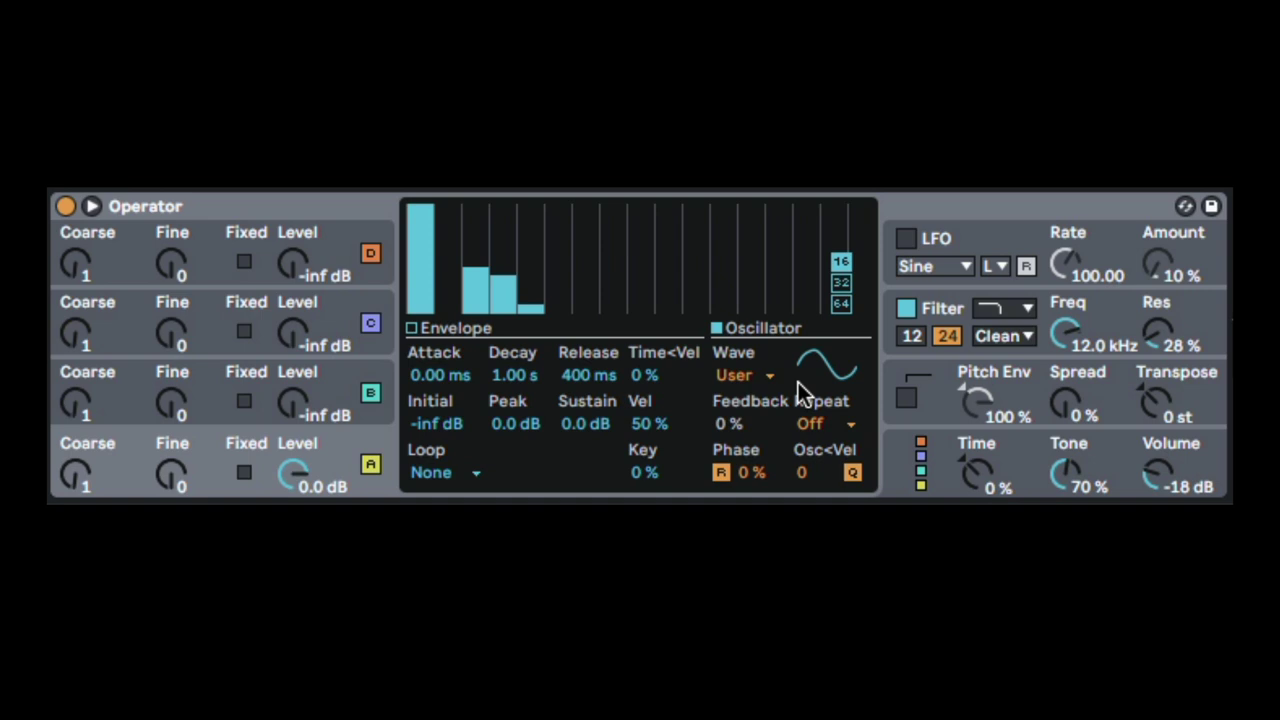
Step: Set the filter to the SMP circuit with 10.9 dB drive and a frequency of 1.77 kHz
{"action": "left_click", "coordinate": [1114, 332]}
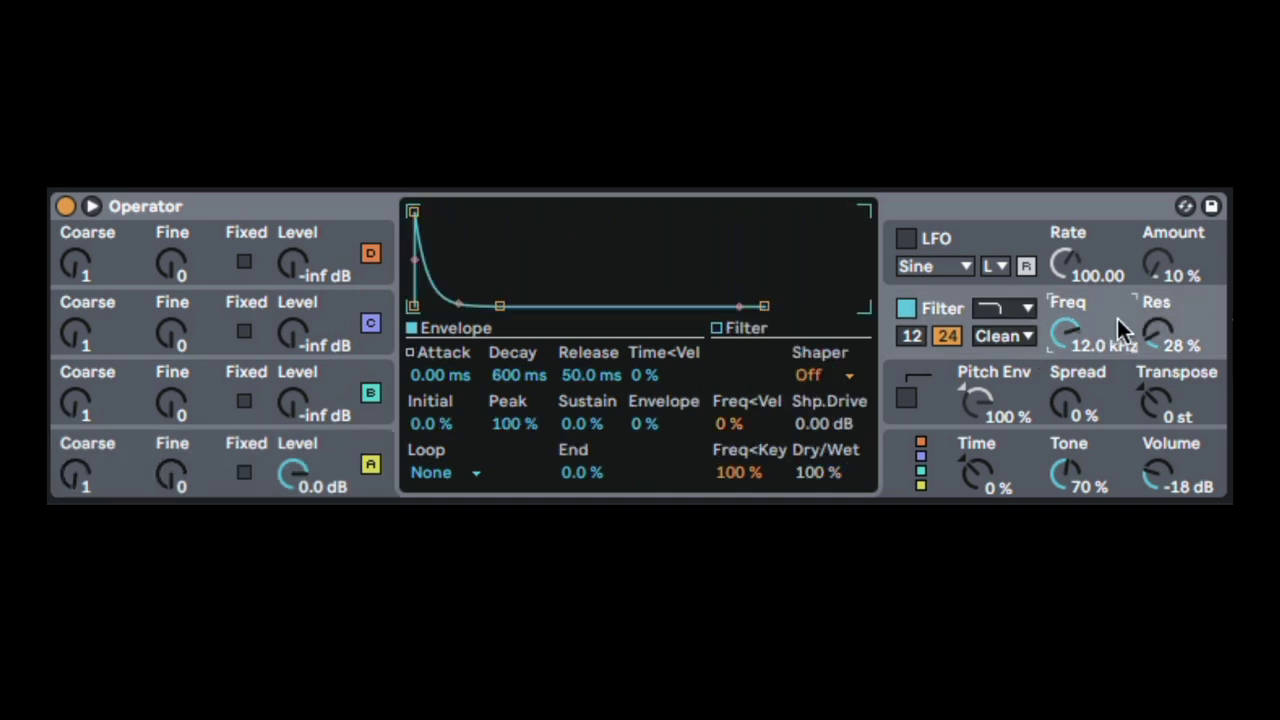
{"action": "left_click", "coordinate": [1003, 336]}
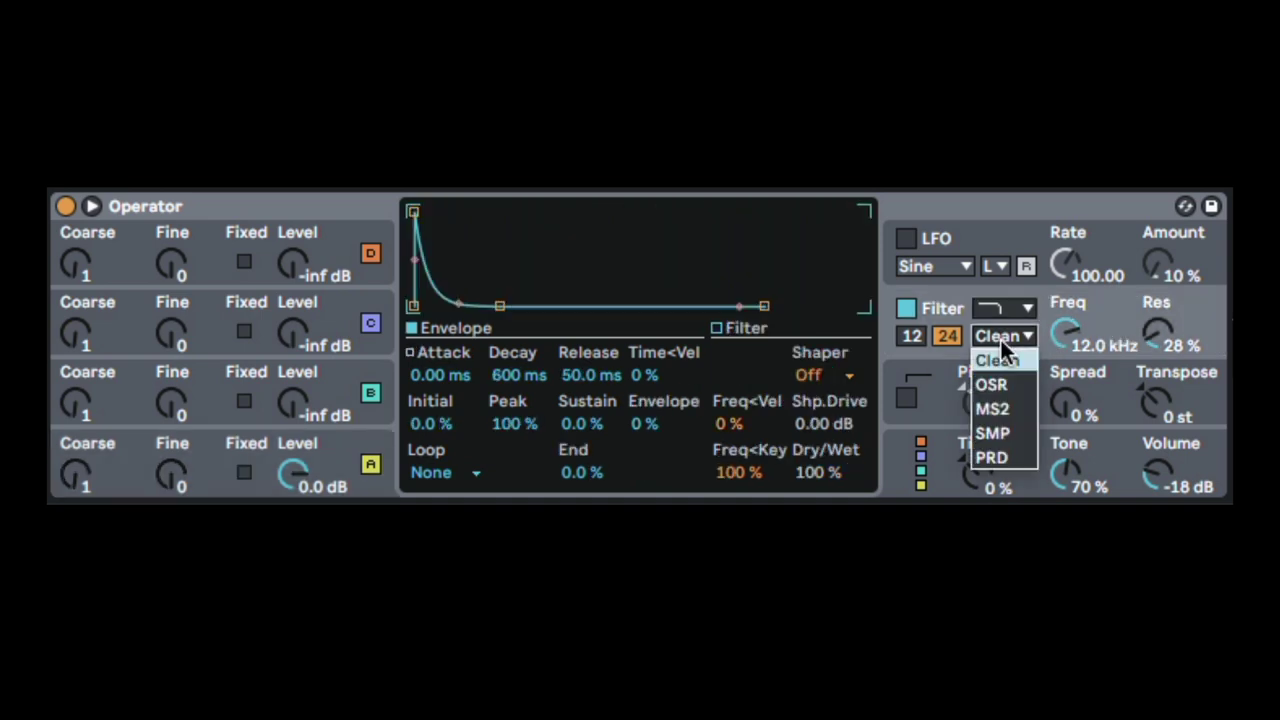
{"action": "left_click", "coordinate": [1004, 431]}
{"action": "left_click", "coordinate": [747, 375]}
{"action": "left_click_drag", "start_coordinate": [747, 372], "coordinate": [747, 312]}
{"action": "left_click_drag", "start_coordinate": [1117, 319], "coordinate": [1117, 367]}
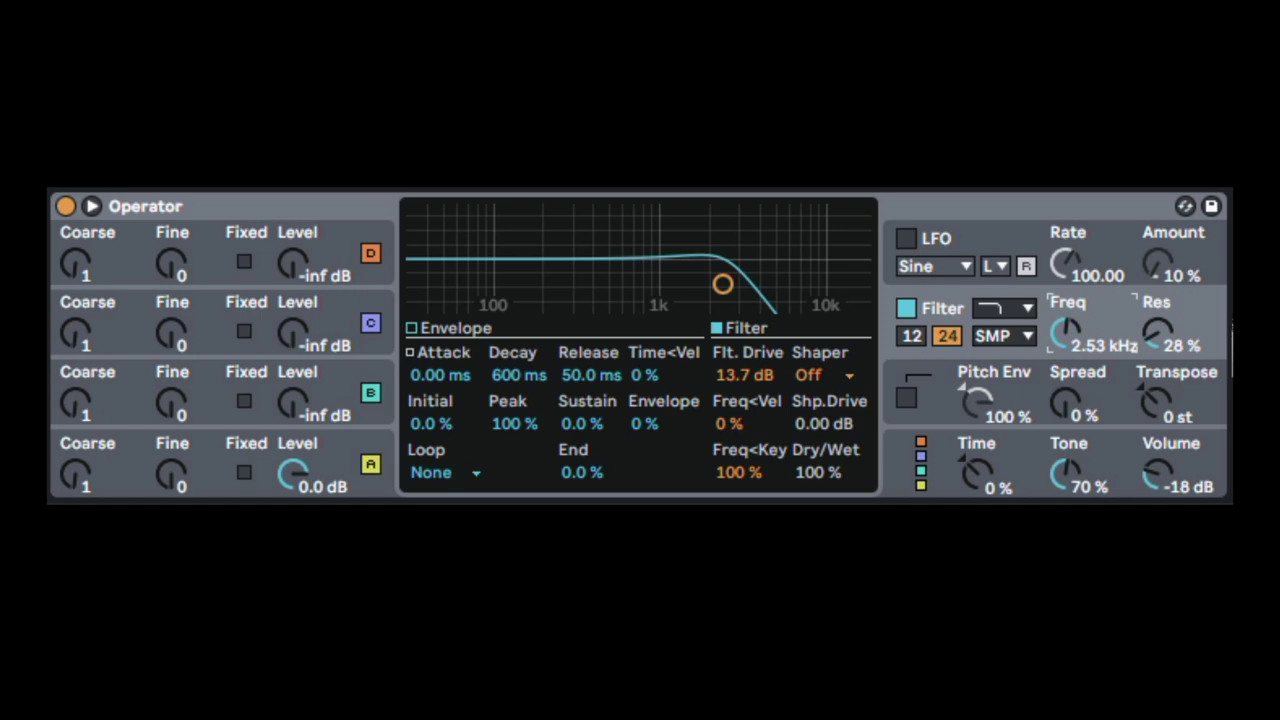
{"action": "left_click_drag", "start_coordinate": [749, 371], "coordinate": [749, 383]}
{"action": "left_click_drag", "start_coordinate": [1070, 321], "coordinate": [1075, 333]}
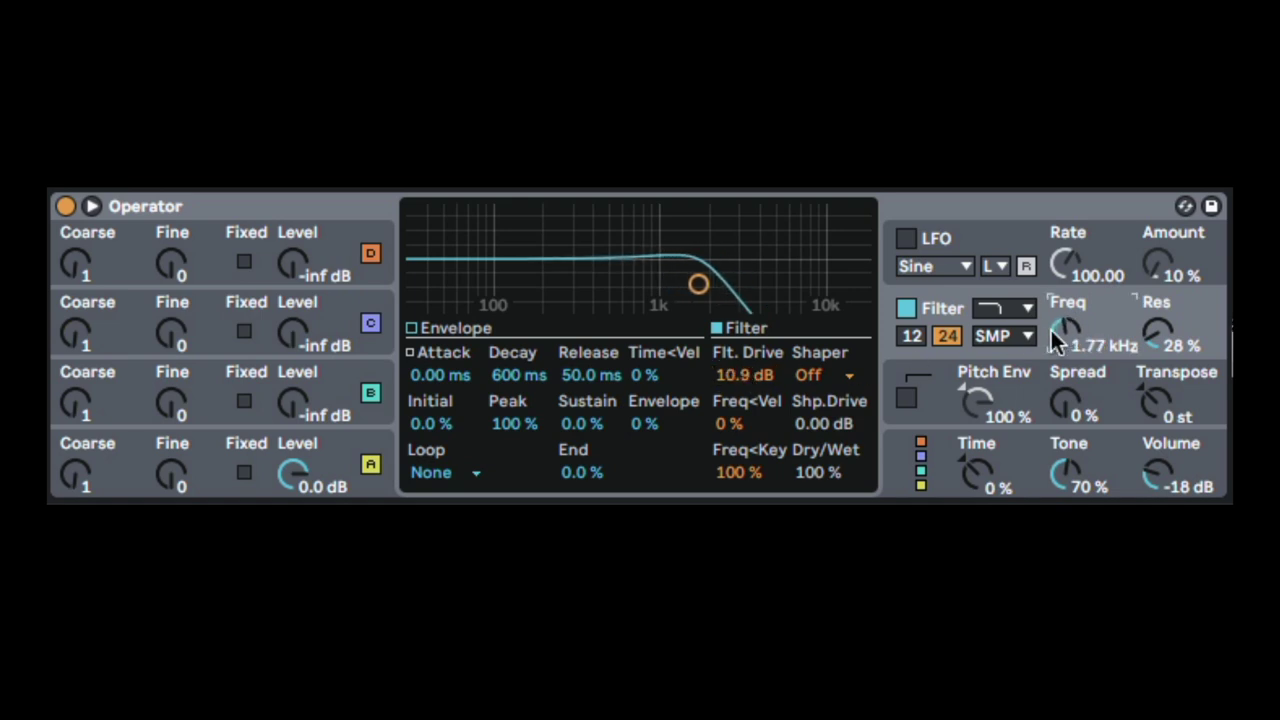
Step: Set the filter's shaper to Soft with a dry/wet of 22%
{"action": "left_click", "coordinate": [795, 376]}
{"action": "left_click", "coordinate": [855, 418]}
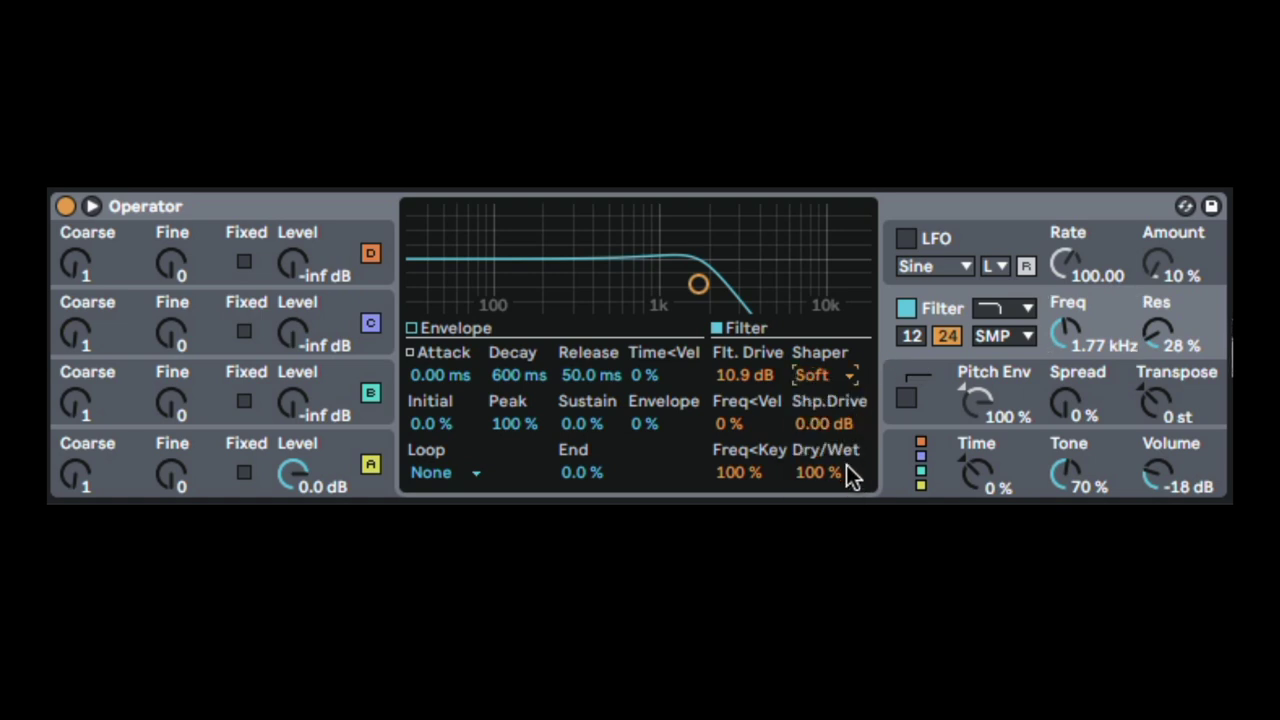
{"action": "left_click_drag", "start_coordinate": [840, 466], "coordinate": [840, 490]}
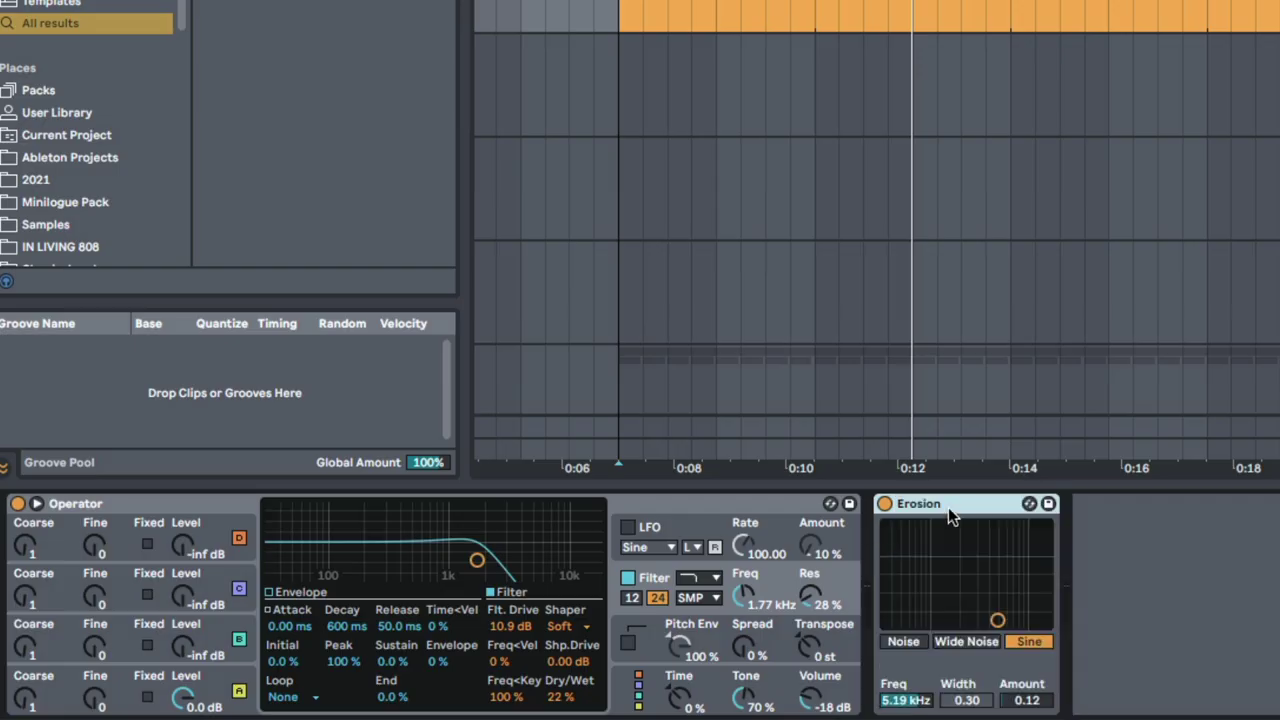
Step: Process the sine bass with two Wide Noise Erosions, one near 1.37 kHz with amount 23.3 and a duplicate at 3.20 kHz with amount 8.60
{"action": "left_click", "coordinate": [985, 638]}
{"action": "left_click_drag", "start_coordinate": [987, 628], "coordinate": [945, 590]}
{"action": "key", "text": "ctrl+d"}
{"action": "left_click_drag", "start_coordinate": [1171, 608], "coordinate": [1178, 603]}
{"action": "key", "text": "space"}
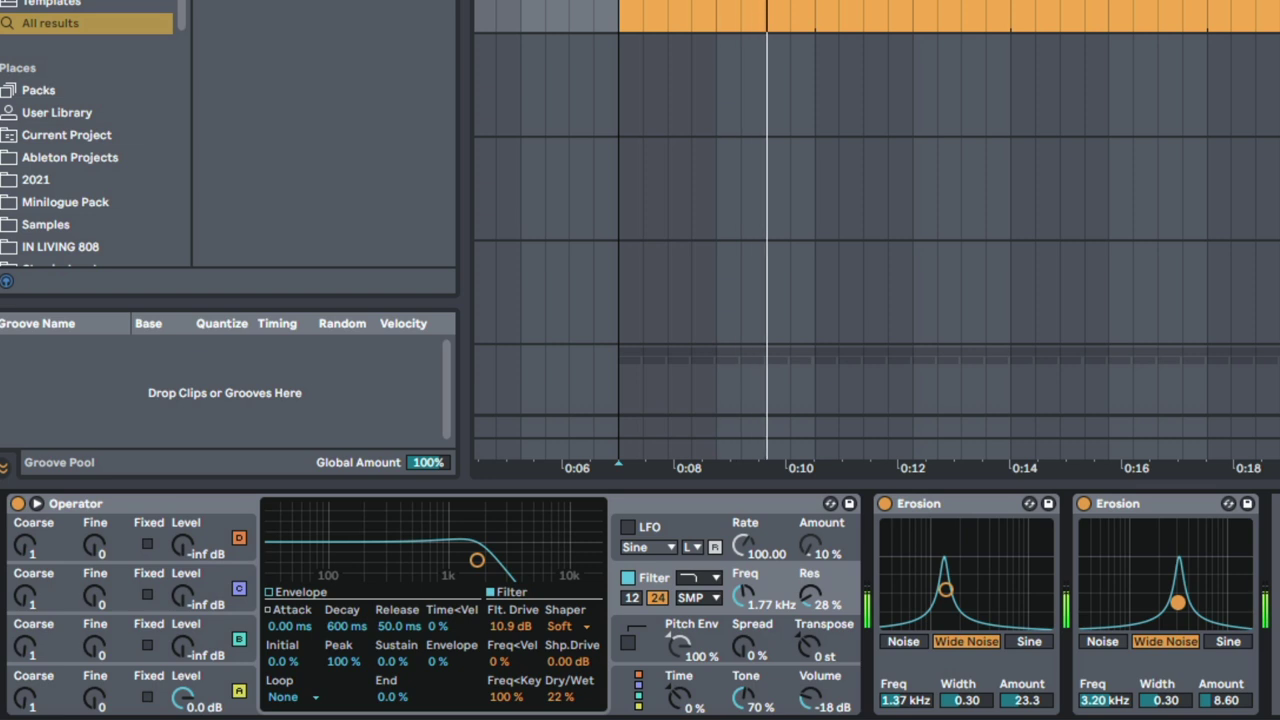
{"action": "left_click_drag", "start_coordinate": [945, 591], "coordinate": [957, 601]}
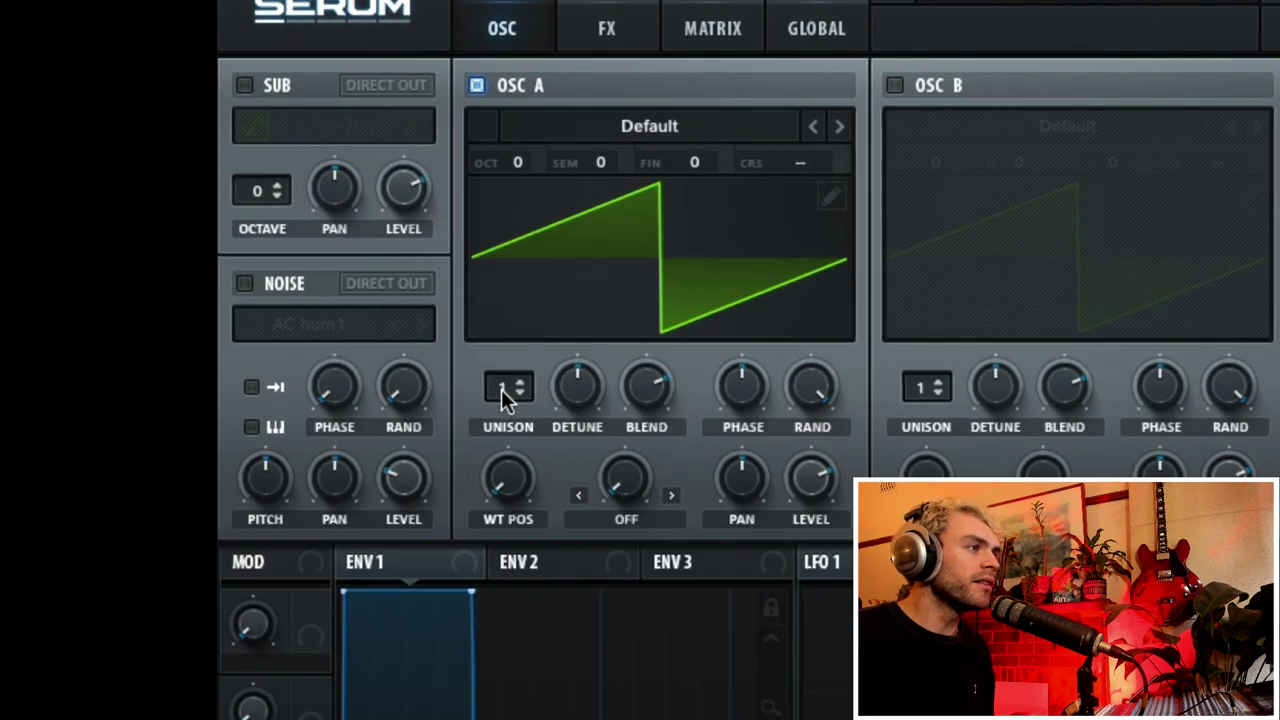
Step: In Serum, set the unison of Osc A's default saw to 7 voices
{"action": "left_click_drag", "start_coordinate": [410, 281], "coordinate": [411, 241]}
{"action": "left_click_drag", "start_coordinate": [510, 322], "coordinate": [511, 283]}
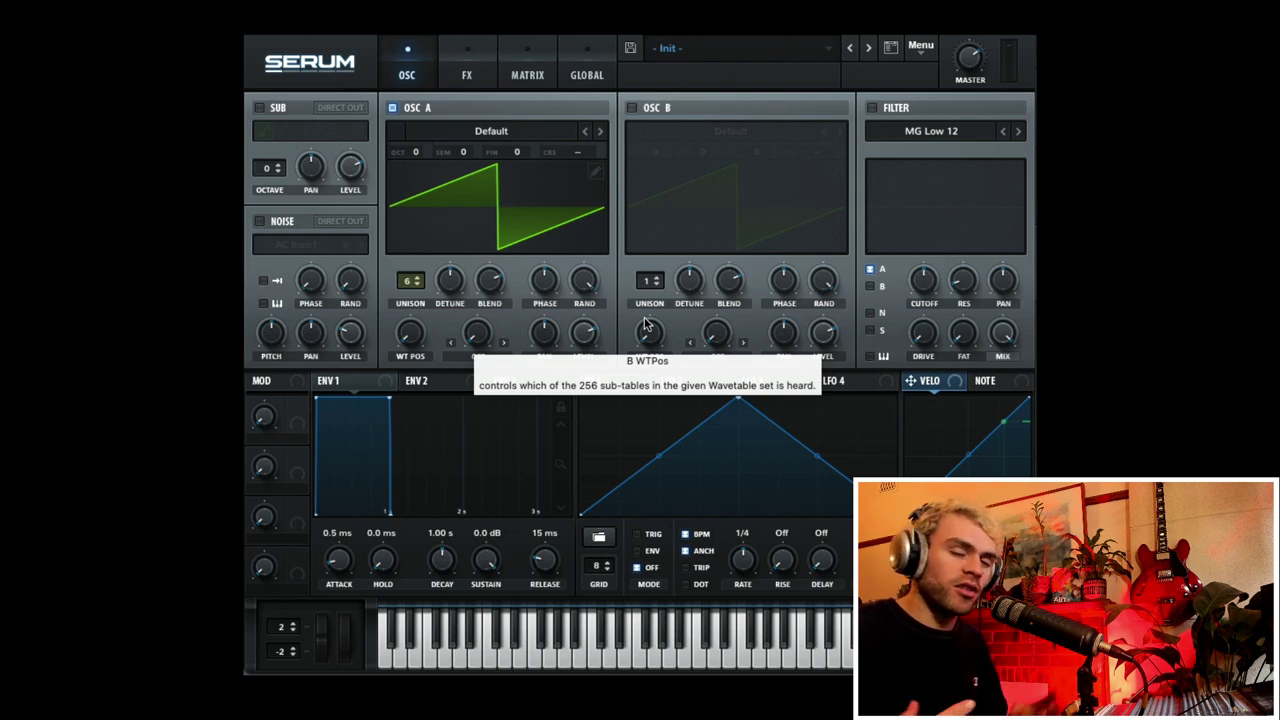
{"action": "left_click", "coordinate": [632, 107]}
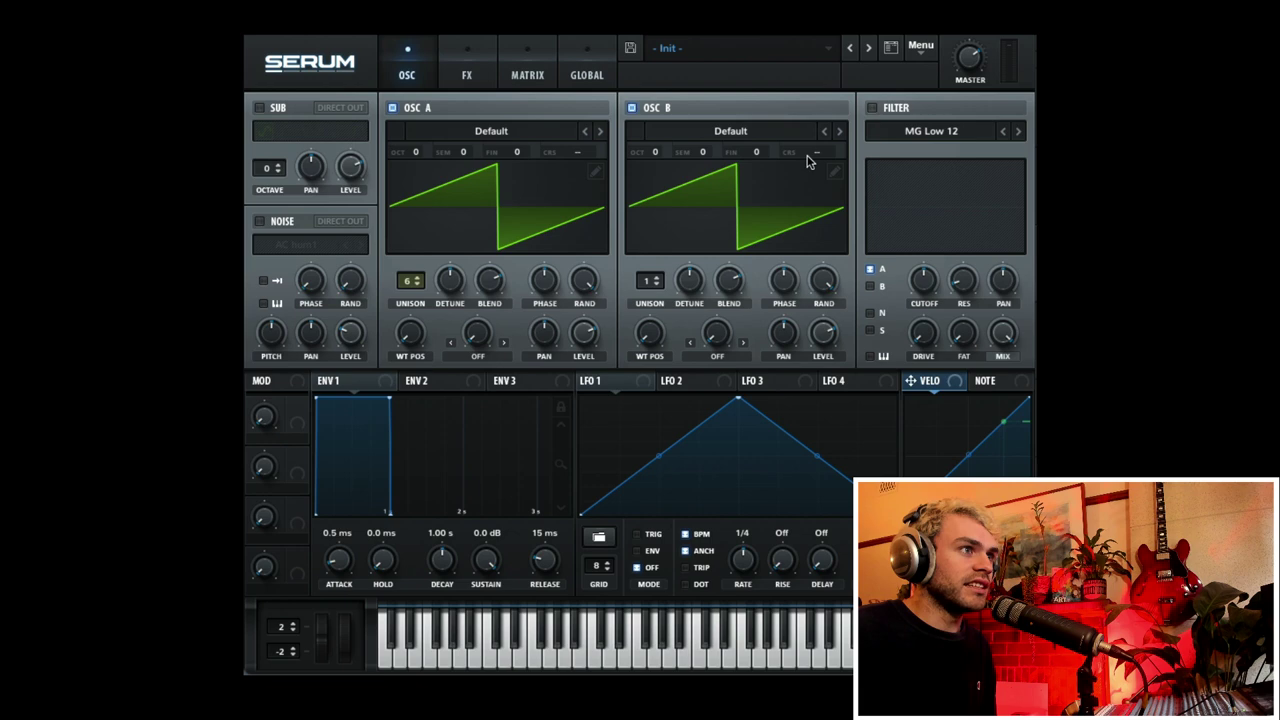
{"action": "left_click", "coordinate": [632, 107]}
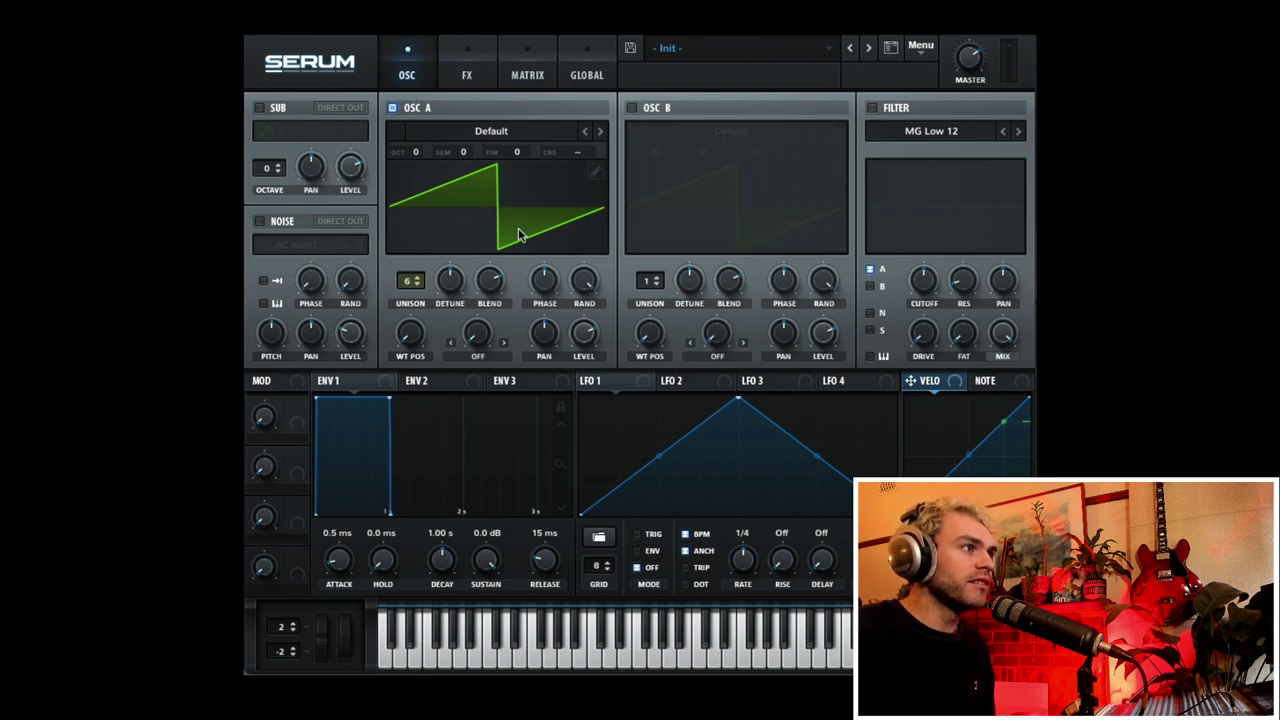
{"action": "left_click_drag", "start_coordinate": [420, 277], "coordinate": [458, 286]}
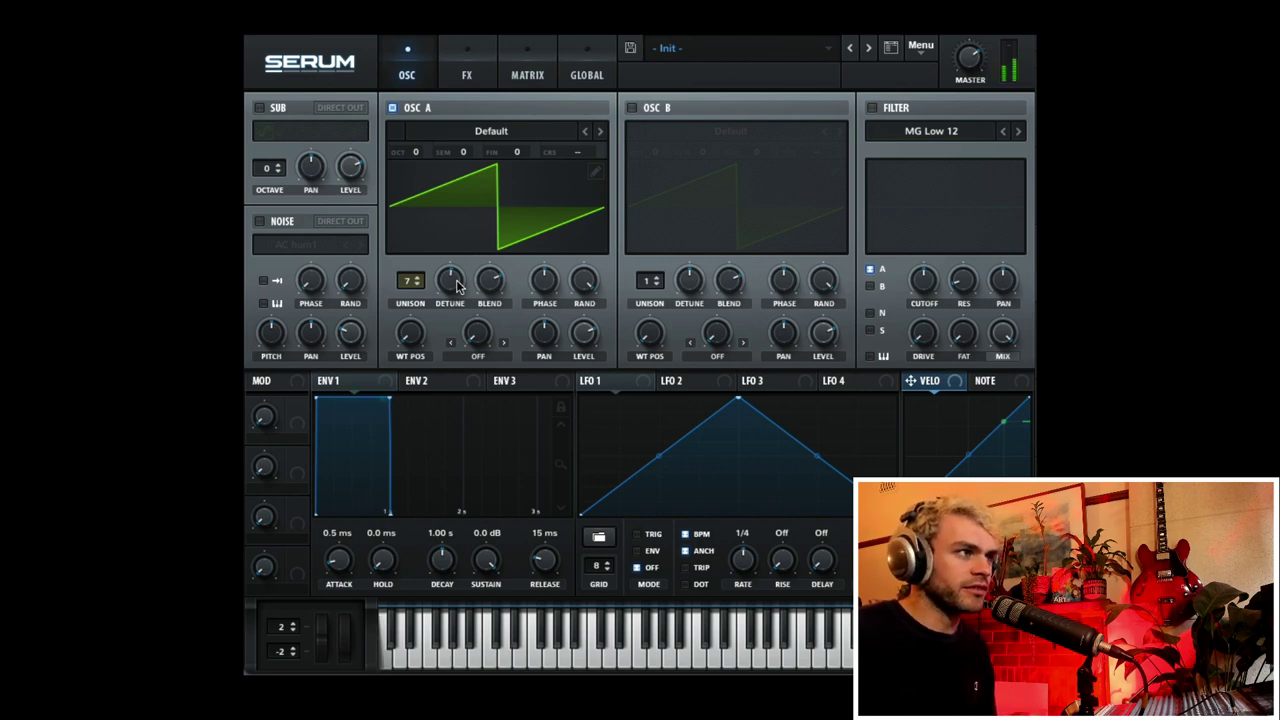
Step: Enable Osc B with the Analog_BD_Sin wavetable and switch on the MG Low 12 filter
{"action": "left_click", "coordinate": [632, 108]}
{"action": "left_click", "coordinate": [839, 132]}
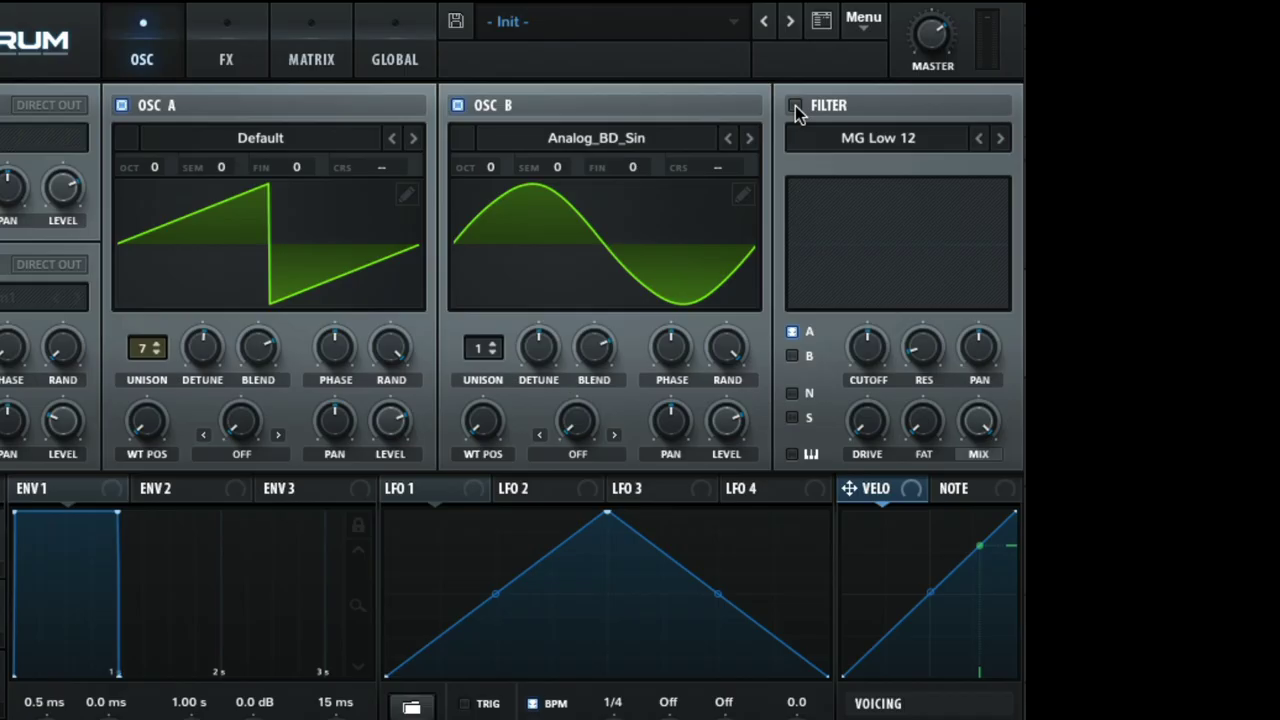
{"action": "left_click", "coordinate": [872, 107]}
{"action": "mouse_move", "coordinate": [875, 354]}
{"action": "left_mouse_down"}
{"action": "mouse_move", "coordinate": [877, 380]}
{"action": "mouse_move", "coordinate": [871, 300]}
{"action": "mouse_move", "coordinate": [871, 351]}
{"action": "left_mouse_up"}
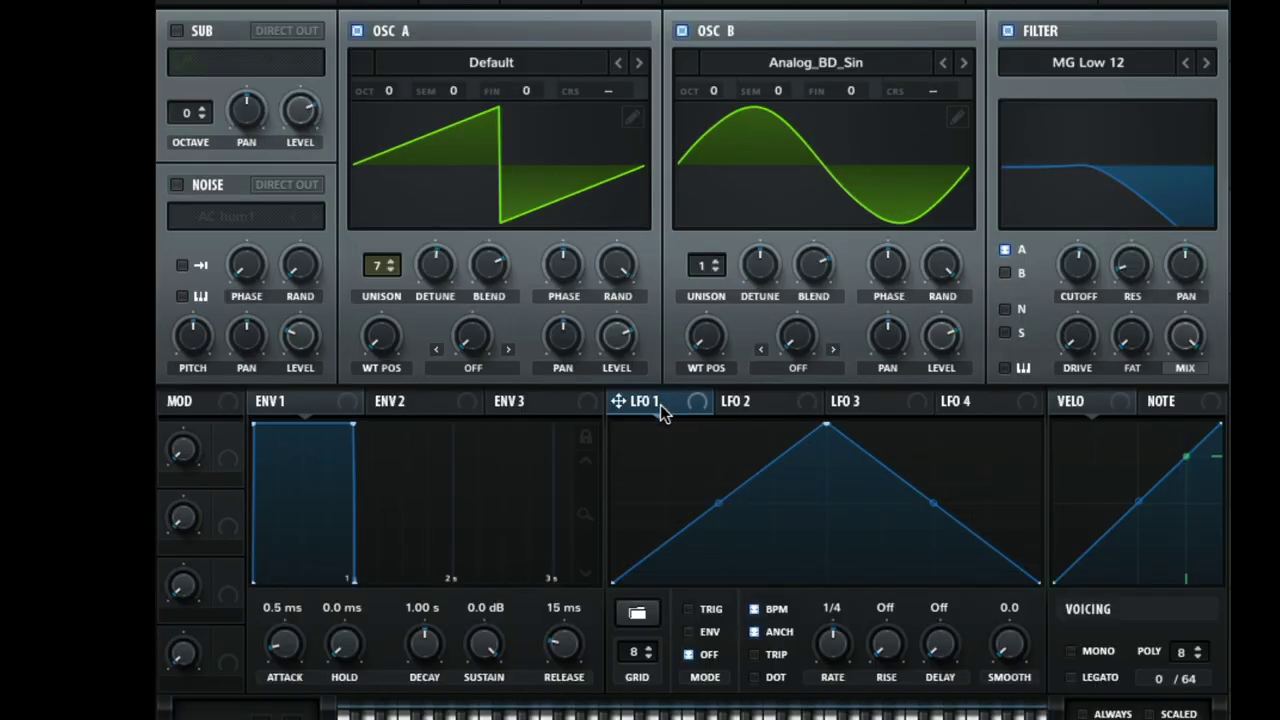
Step: Assign LFO 1 to Osc A's detune and the Note source to LFO 1's rate
{"action": "left_click_drag", "start_coordinate": [660, 404], "coordinate": [445, 290]}
{"action": "left_click", "coordinate": [1178, 402]}
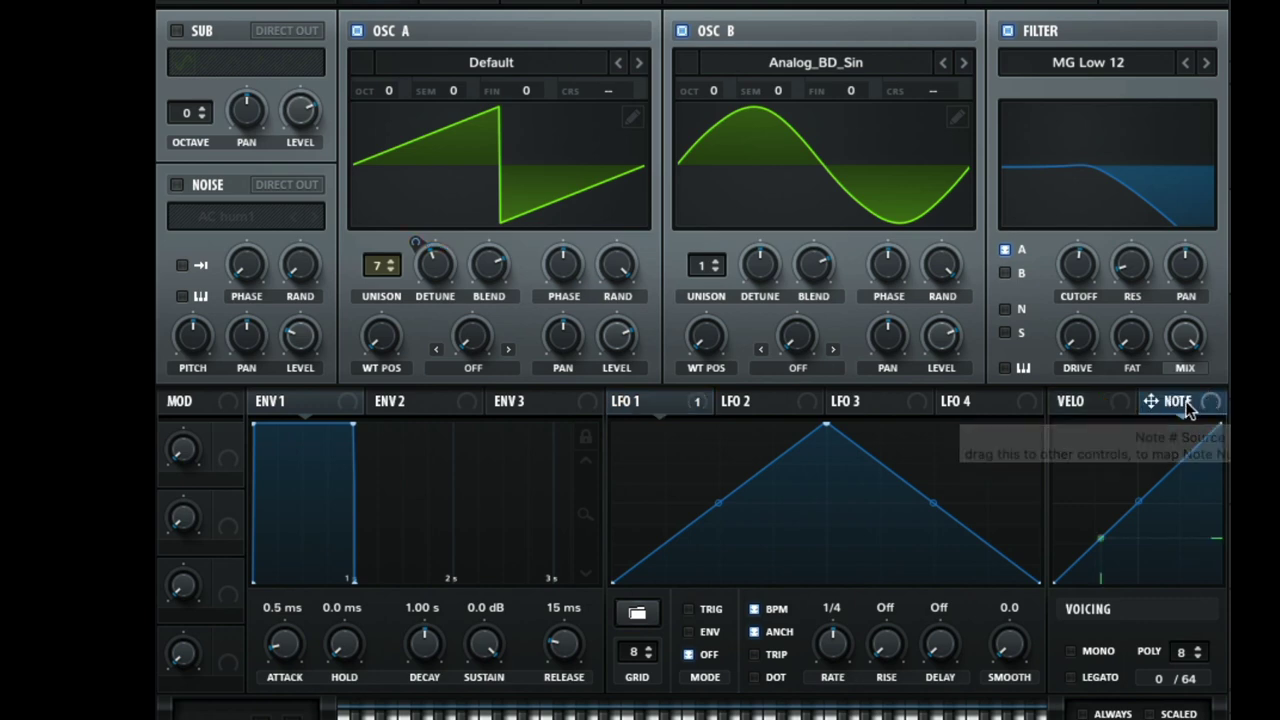
{"action": "left_click_drag", "start_coordinate": [1165, 406], "coordinate": [833, 650]}
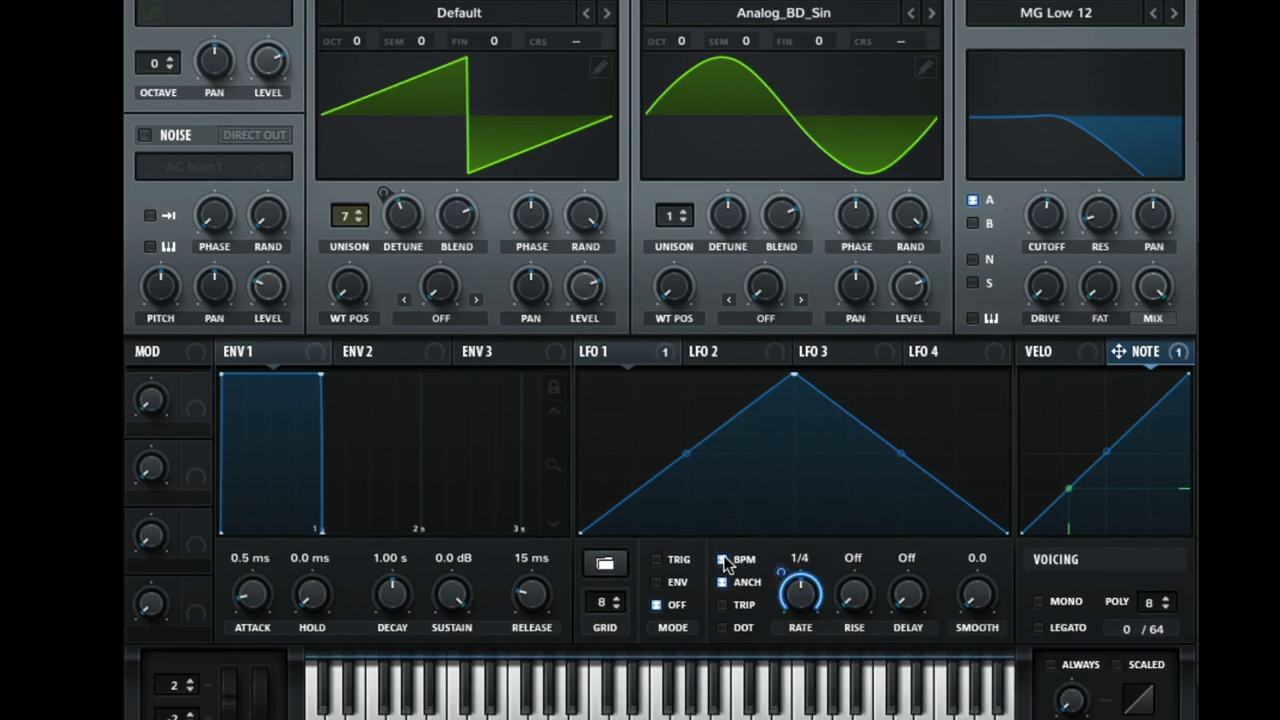
Step: Turn off LFO 1's BPM sync, set its rate to 5.6 Hz with less Note modulation, and bend the Note curve upward
{"action": "left_click", "coordinate": [725, 562]}
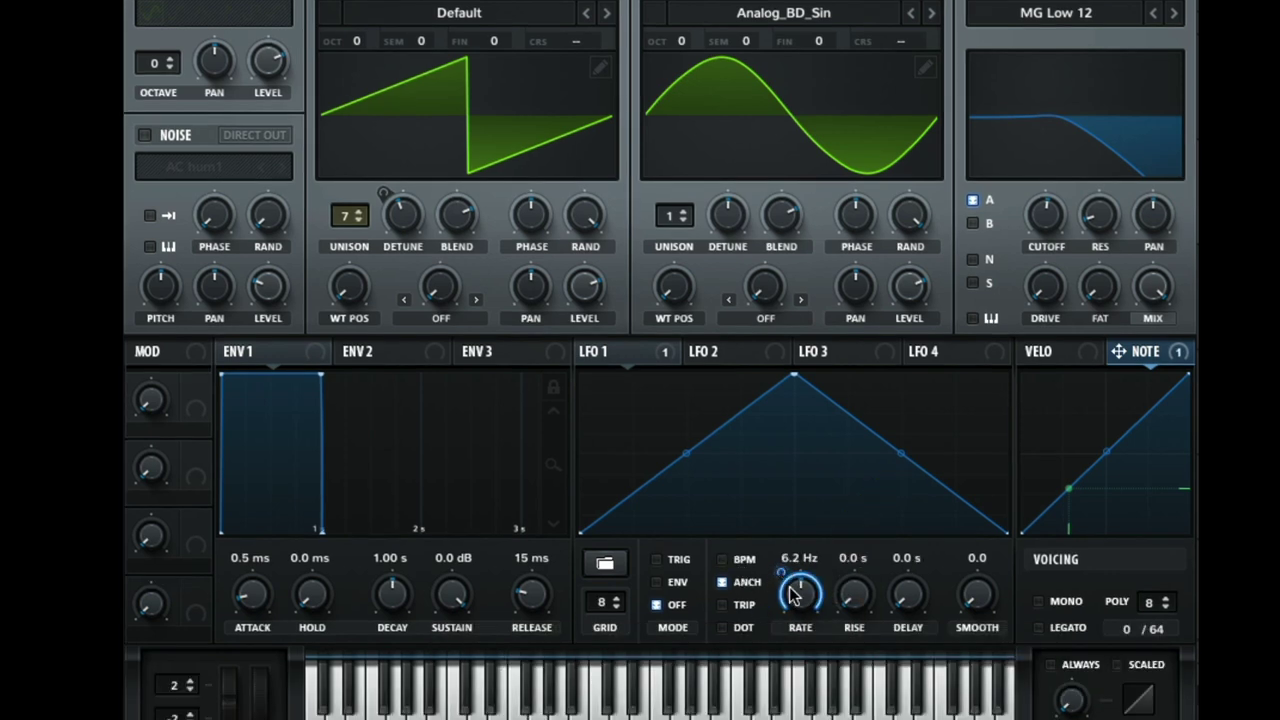
{"action": "left_click_drag", "start_coordinate": [780, 571], "coordinate": [806, 628]}
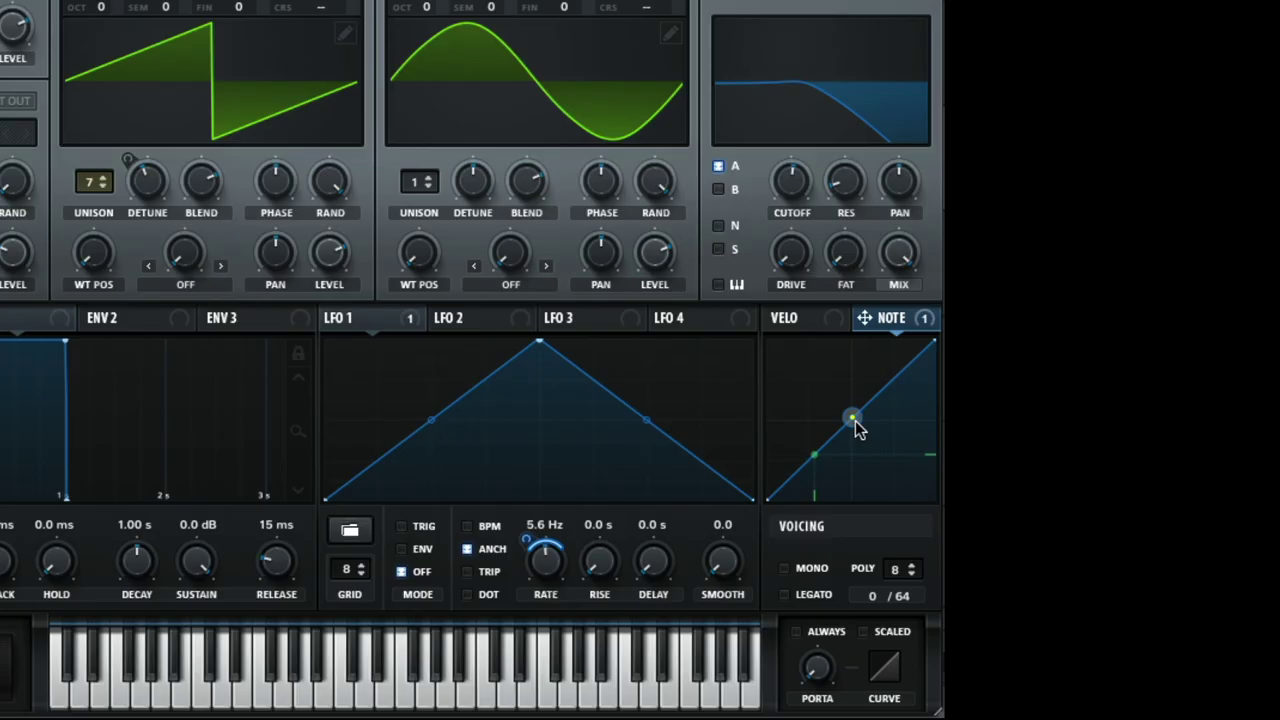
{"action": "left_click_drag", "start_coordinate": [970, 458], "coordinate": [964, 442]}
{"action": "left_click_drag", "start_coordinate": [847, 401], "coordinate": [847, 399]}
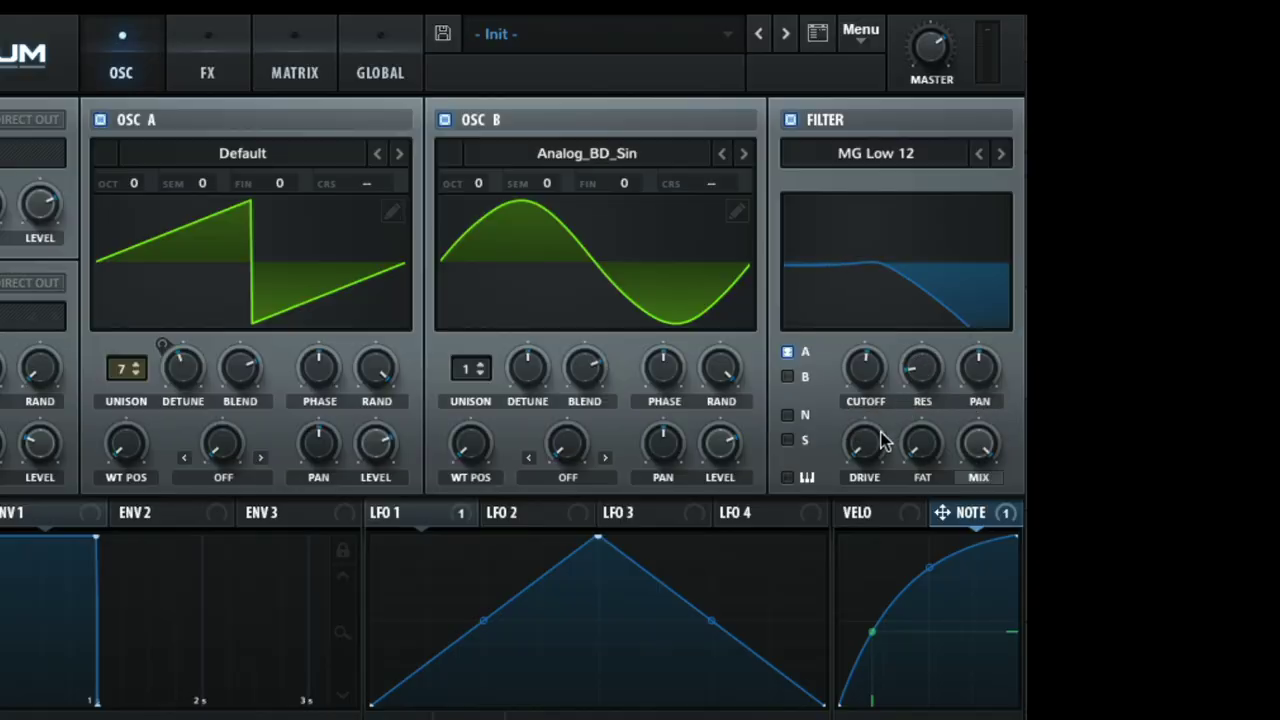
Step: Set the filter's resonance to 20% and its cutoff to 324 Hz
{"action": "left_click_drag", "start_coordinate": [791, 253], "coordinate": [792, 191]}
{"action": "left_click_drag", "start_coordinate": [868, 378], "coordinate": [887, 378]}
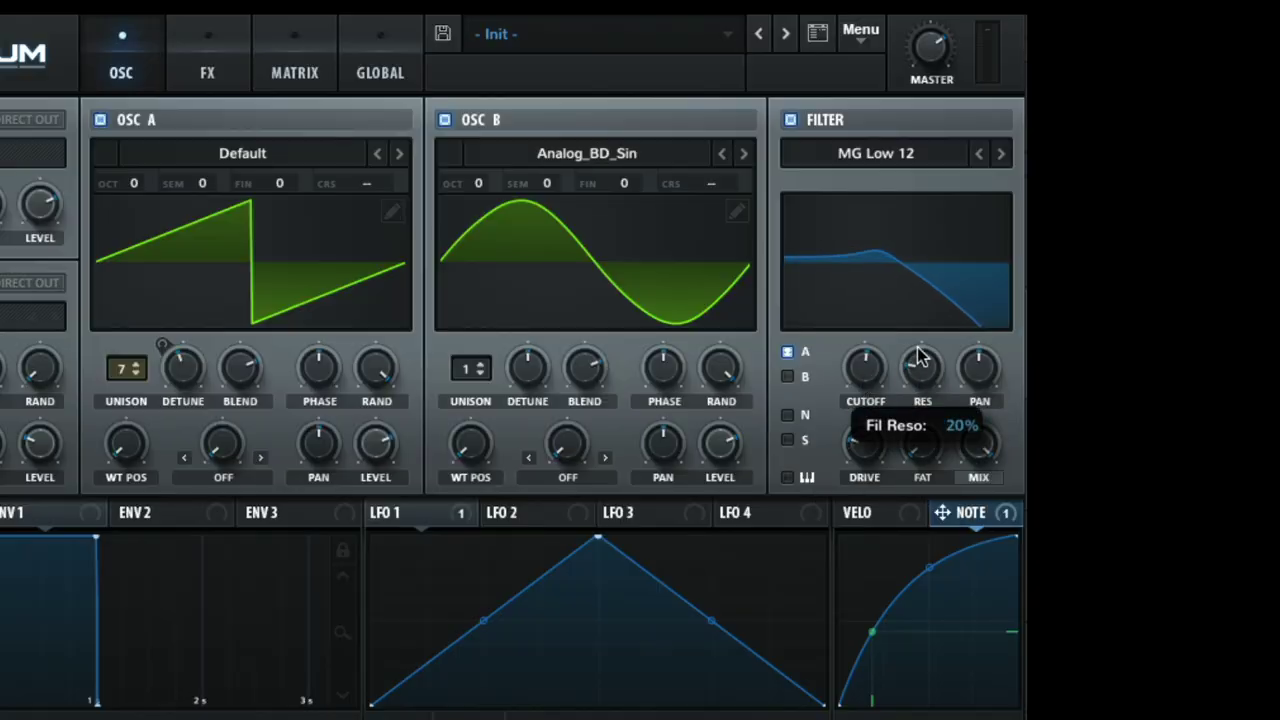
{"action": "left_click_drag", "start_coordinate": [866, 370], "coordinate": [858, 384]}
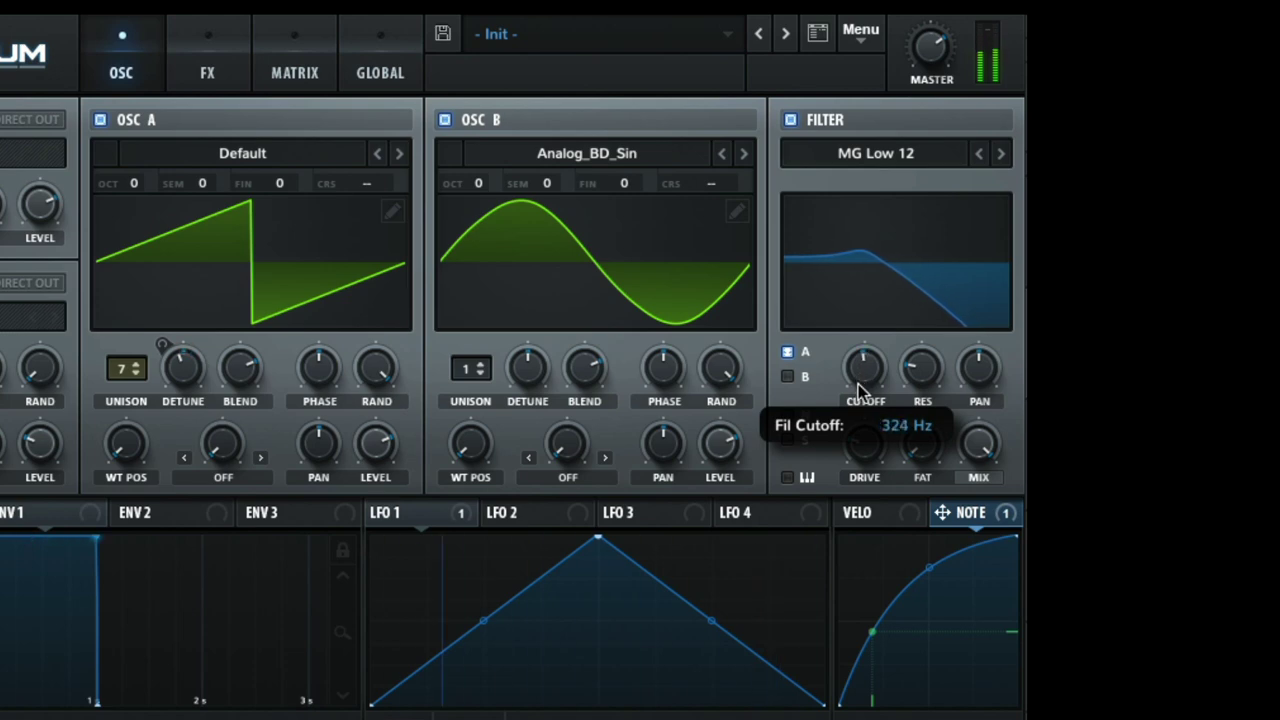
Step: Assign the Note source to the filter cutoff, and LFO 1 to Osc B's wavetable position and the filter drive
{"action": "left_click_drag", "start_coordinate": [942, 512], "coordinate": [838, 349]}
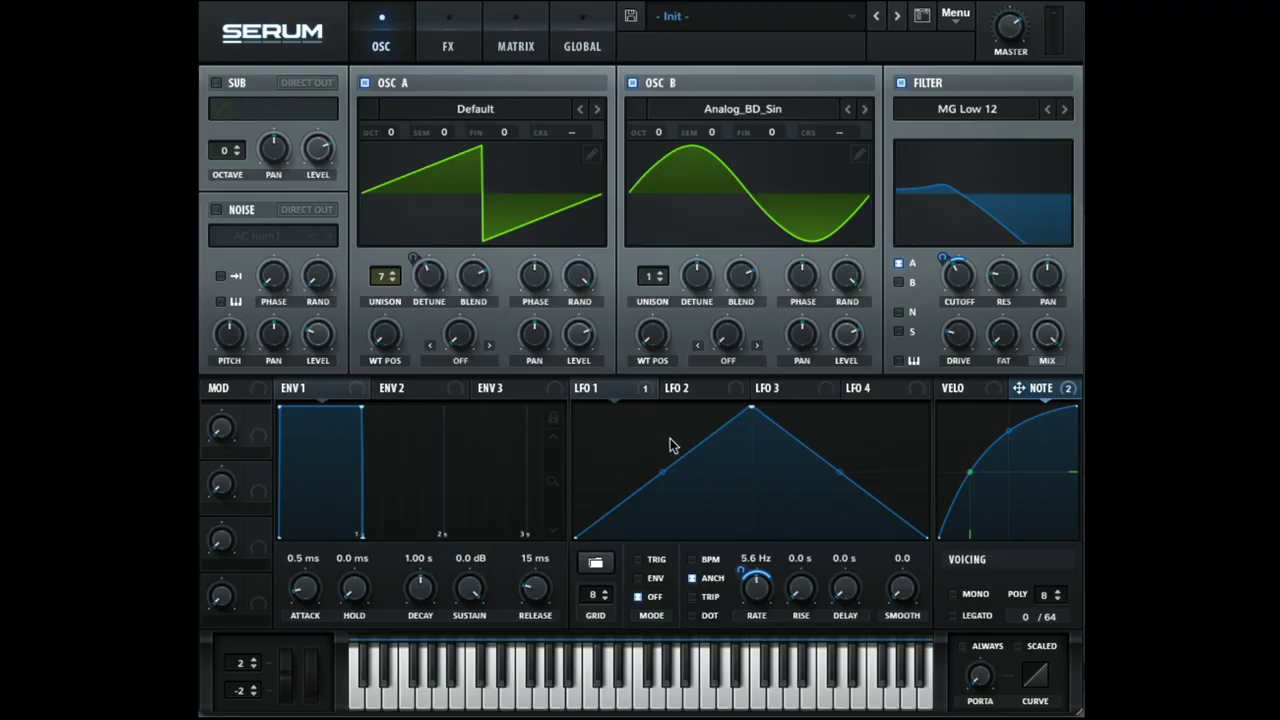
{"action": "left_click_drag", "start_coordinate": [612, 395], "coordinate": [643, 322]}
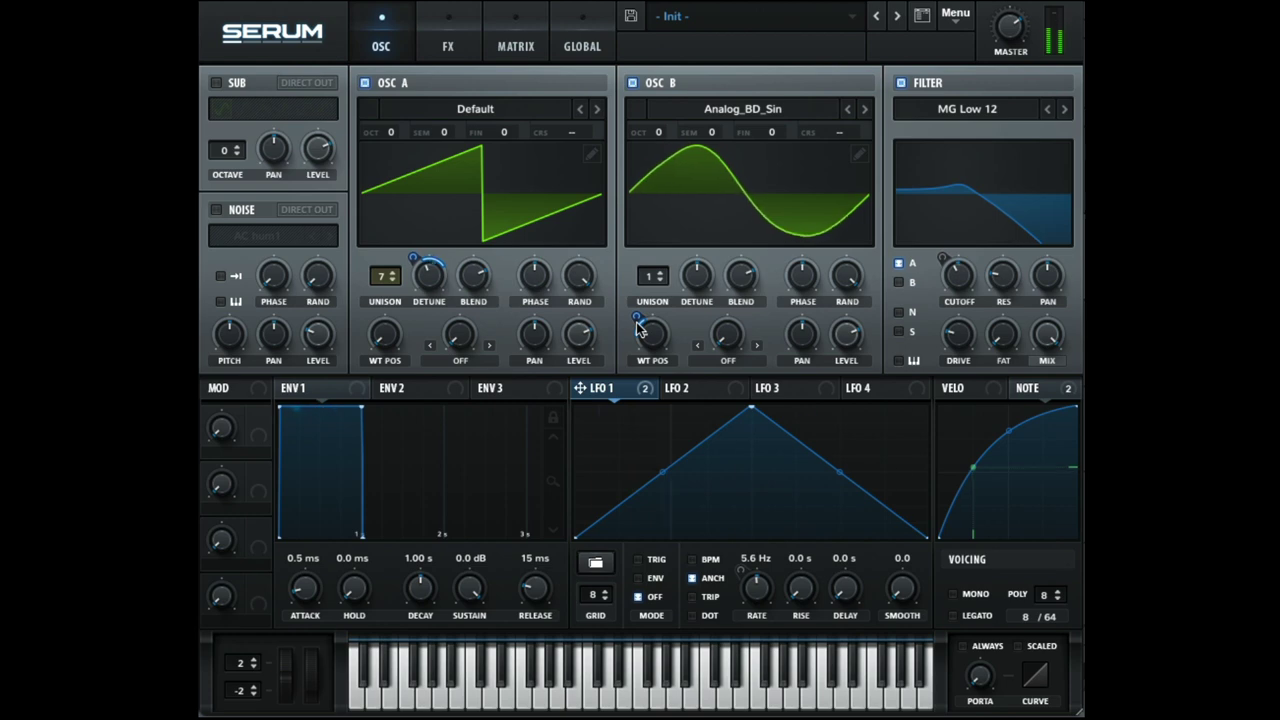
{"action": "left_click_drag", "start_coordinate": [625, 388], "coordinate": [960, 340]}
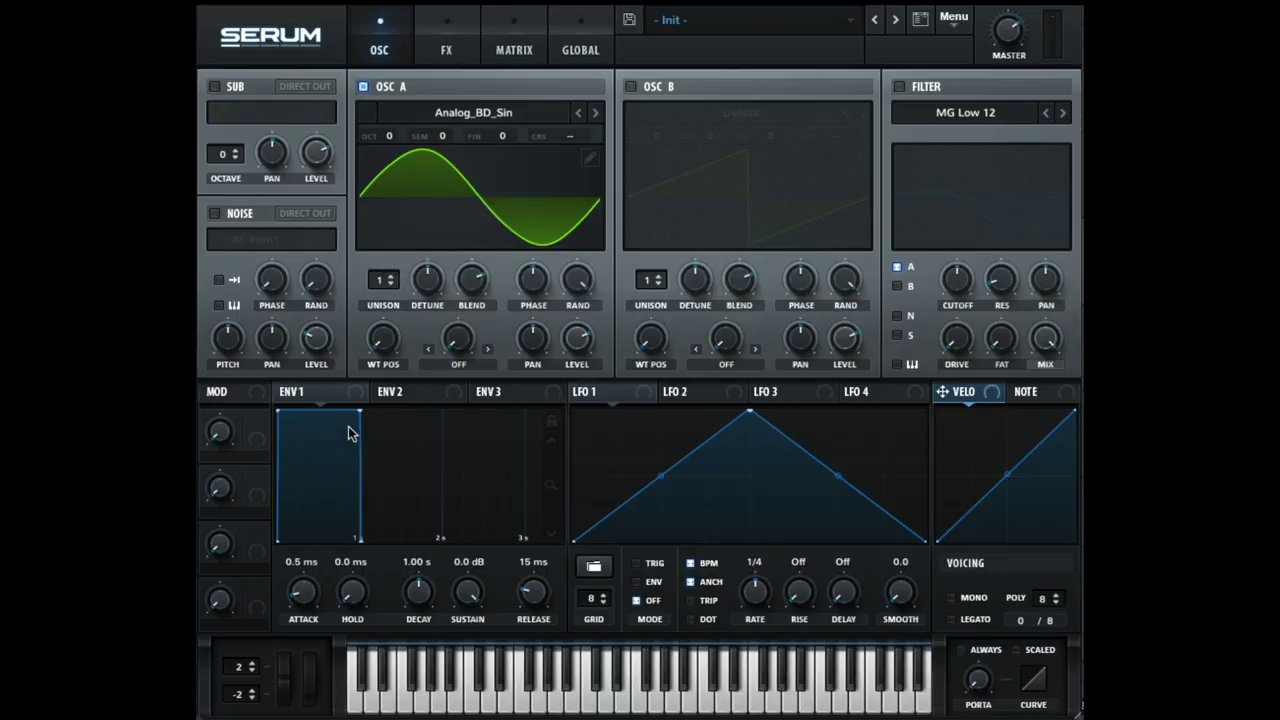
Step: Shape Env 1 with 2.03 s decay, -18.5 dB sustain and 898 ms release, and Env 2 with 209 ms decay and zero sustain
{"action": "left_click_drag", "start_coordinate": [360, 414], "coordinate": [438, 506]}
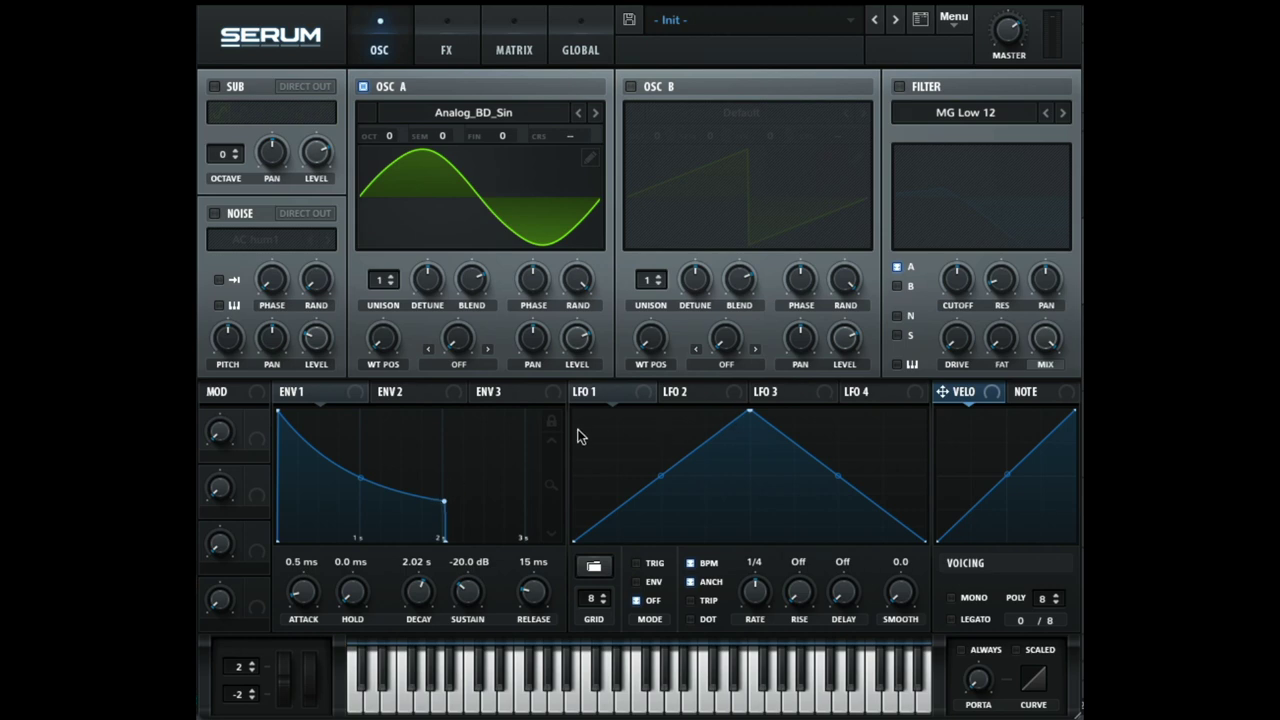
{"action": "left_click_drag", "start_coordinate": [443, 500], "coordinate": [527, 537]}
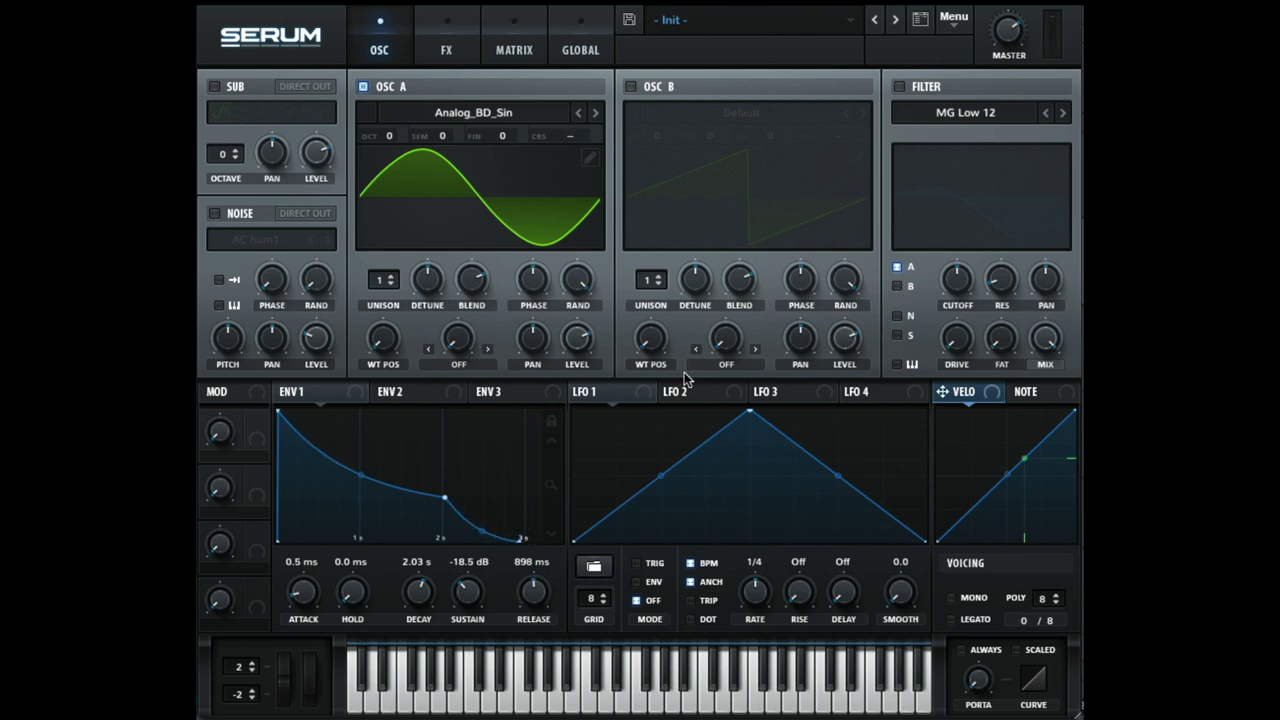
{"action": "left_click", "coordinate": [408, 397]}
{"action": "left_click_drag", "start_coordinate": [356, 409], "coordinate": [268, 607]}
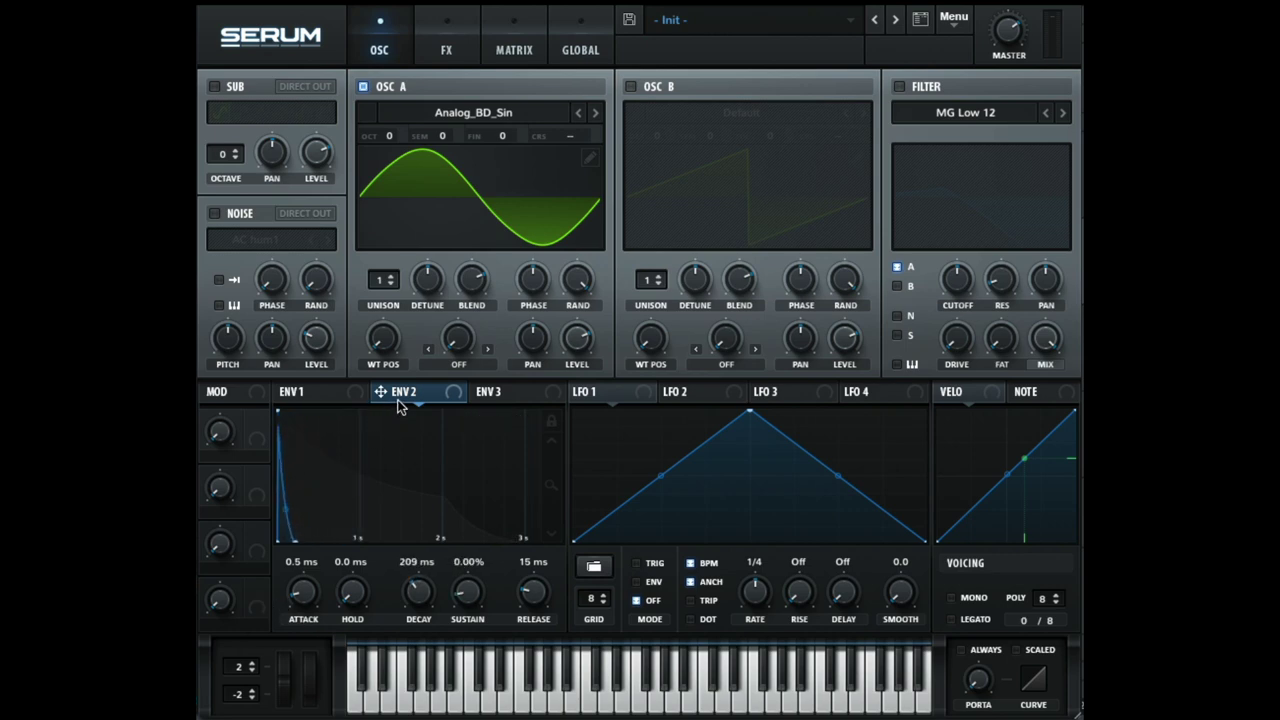
Step: Assign Env 2 to Osc A's coarse pitch and check the routing in the modulation matrix
{"action": "left_click_drag", "start_coordinate": [414, 362], "coordinate": [542, 133]}
{"action": "left_click", "coordinate": [514, 49]}
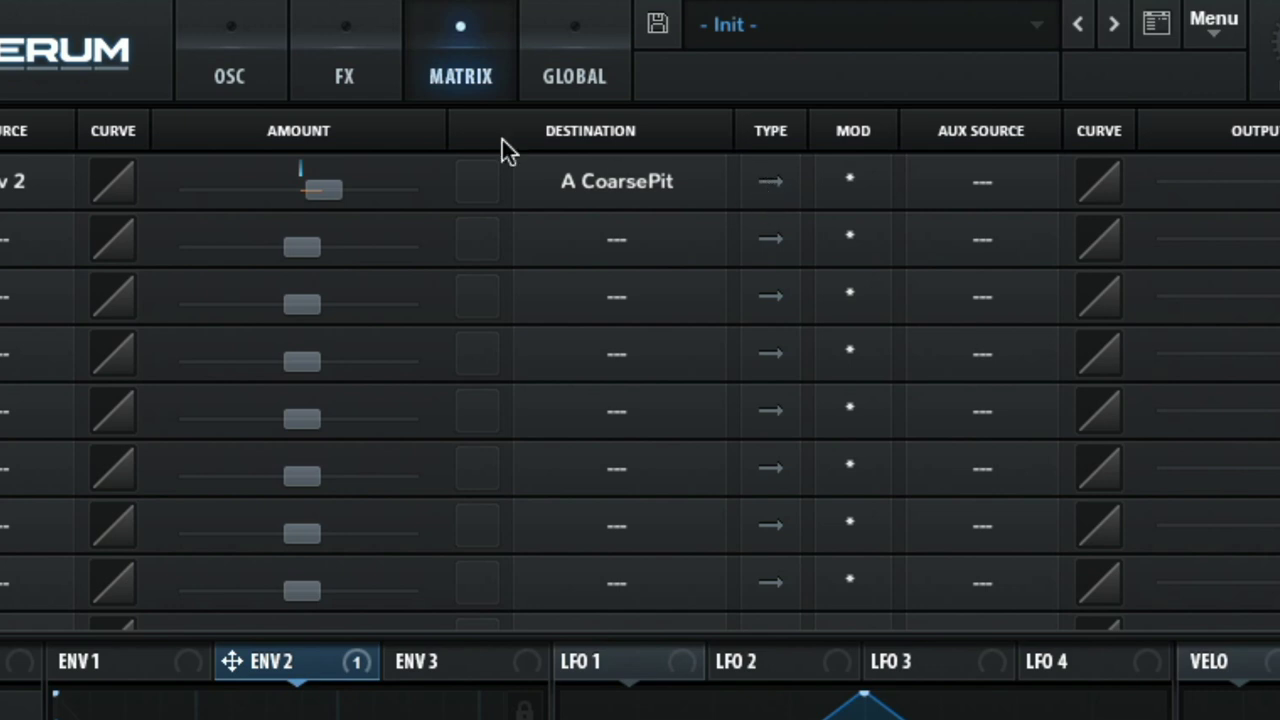
{"action": "left_click", "coordinate": [244, 66]}
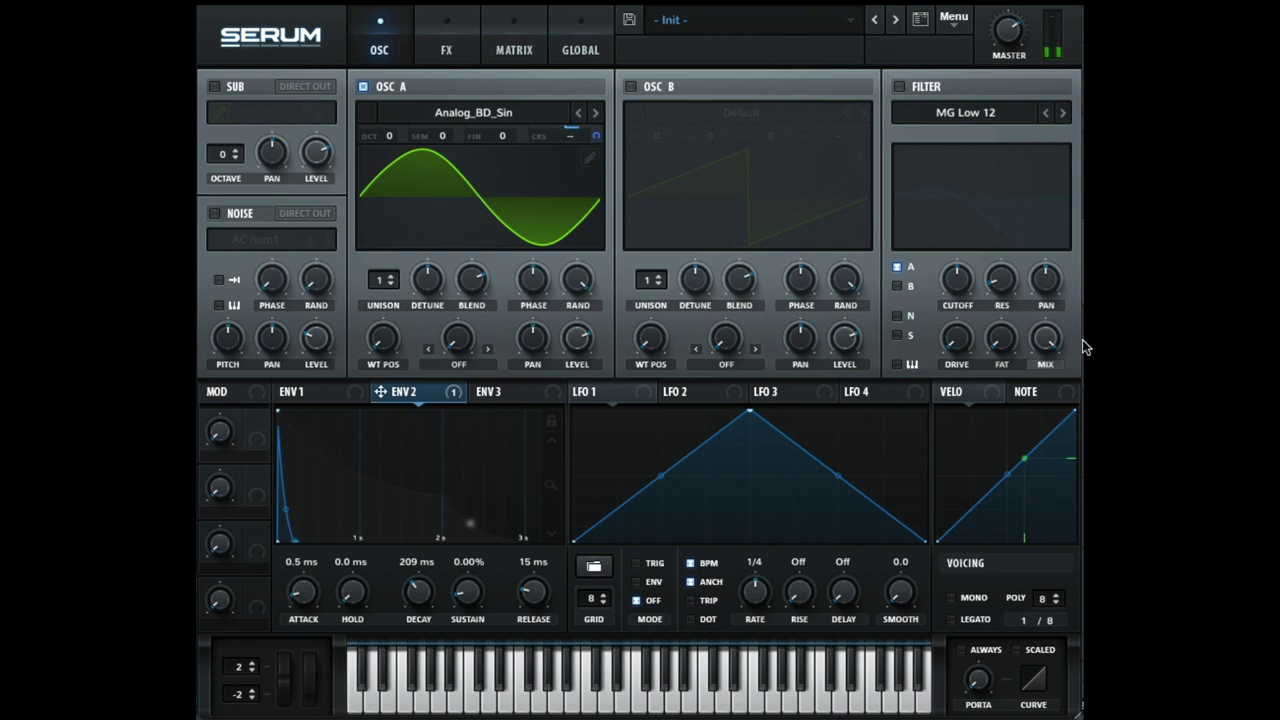
Step: Enable the Distortion effect in Tube mode and raise its drive to 86%
{"action": "mouse_move", "coordinate": [1010, 28]}
{"action": "left_click", "coordinate": [456, 49]}
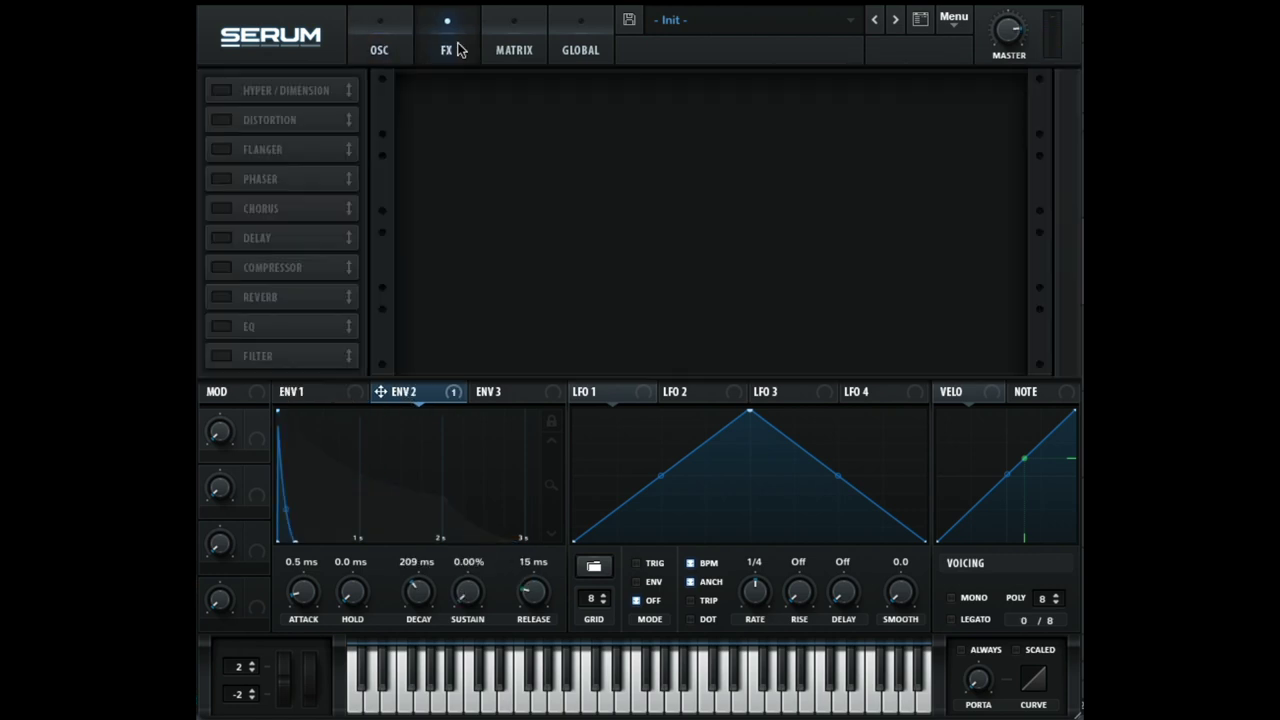
{"action": "left_click", "coordinate": [224, 118]}
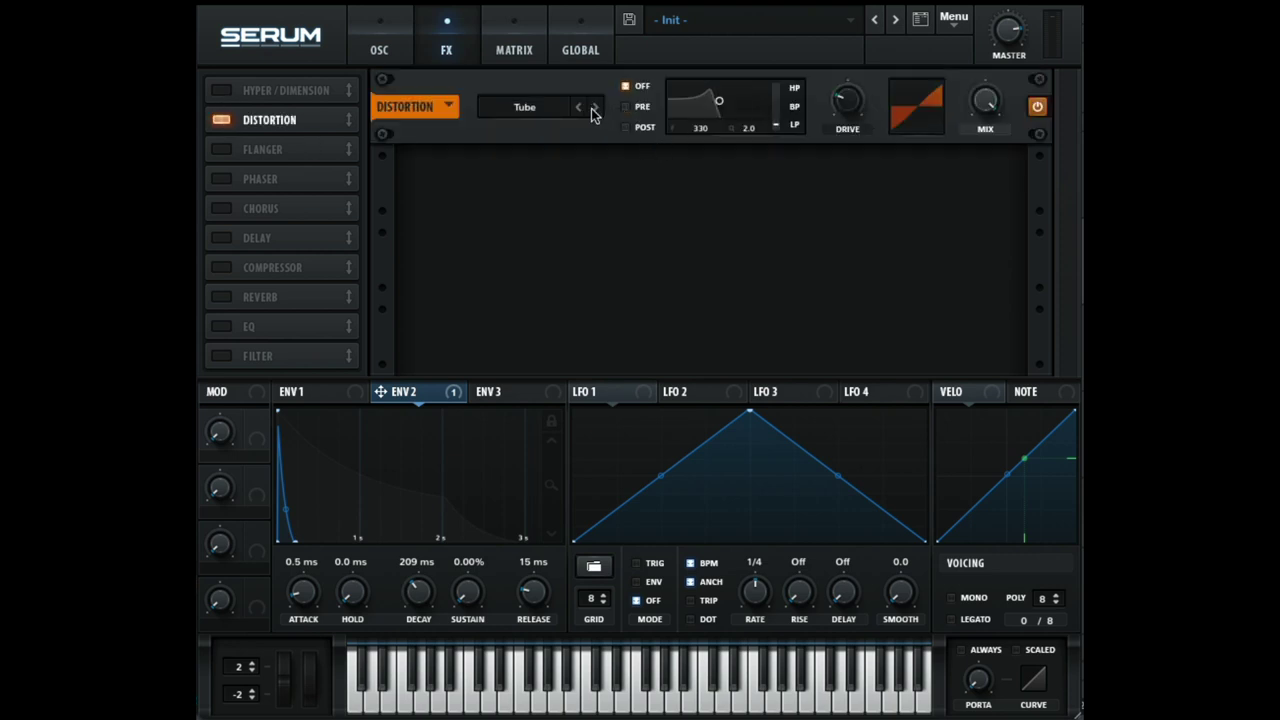
{"action": "left_click_drag", "start_coordinate": [846, 106], "coordinate": [837, 8]}
{"action": "left_click_drag", "start_coordinate": [449, 502], "coordinate": [316, 447]}
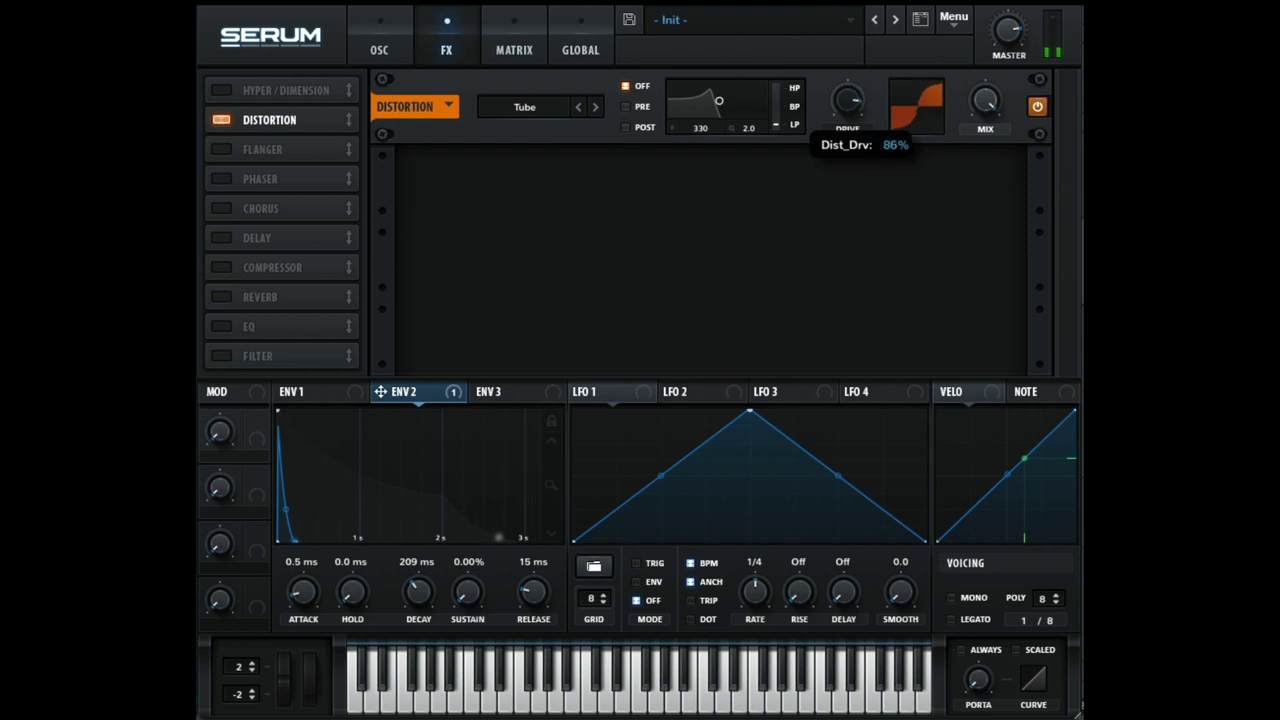
Step: Switch the distortion type to Diode 1 and lower its drive to about 15%
{"action": "left_click", "coordinate": [596, 107]}
{"action": "left_click", "coordinate": [596, 107]}
{"action": "left_click", "coordinate": [575, 107]}
{"action": "left_click", "coordinate": [590, 106]}
{"action": "left_click_drag", "start_coordinate": [849, 110], "coordinate": [837, 223]}
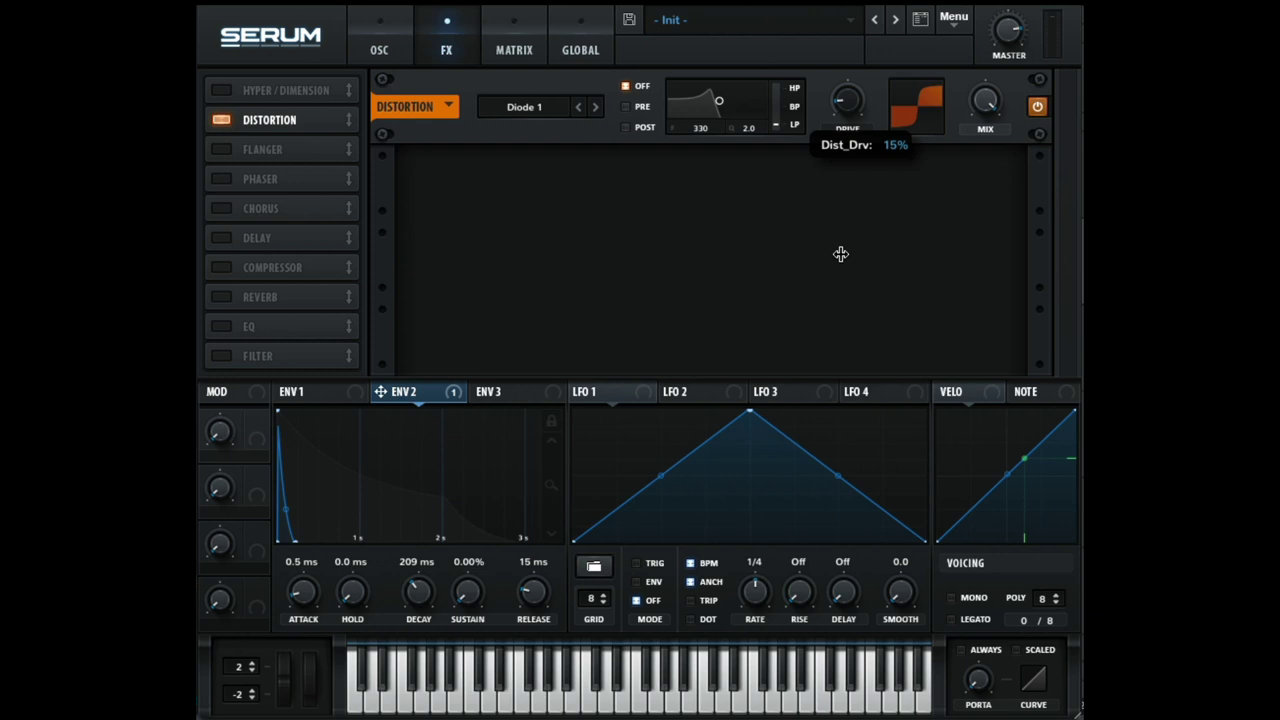
{"action": "left_click_drag", "start_coordinate": [848, 273], "coordinate": [852, 274]}
{"action": "left_click_drag", "start_coordinate": [853, 275], "coordinate": [851, 277]}
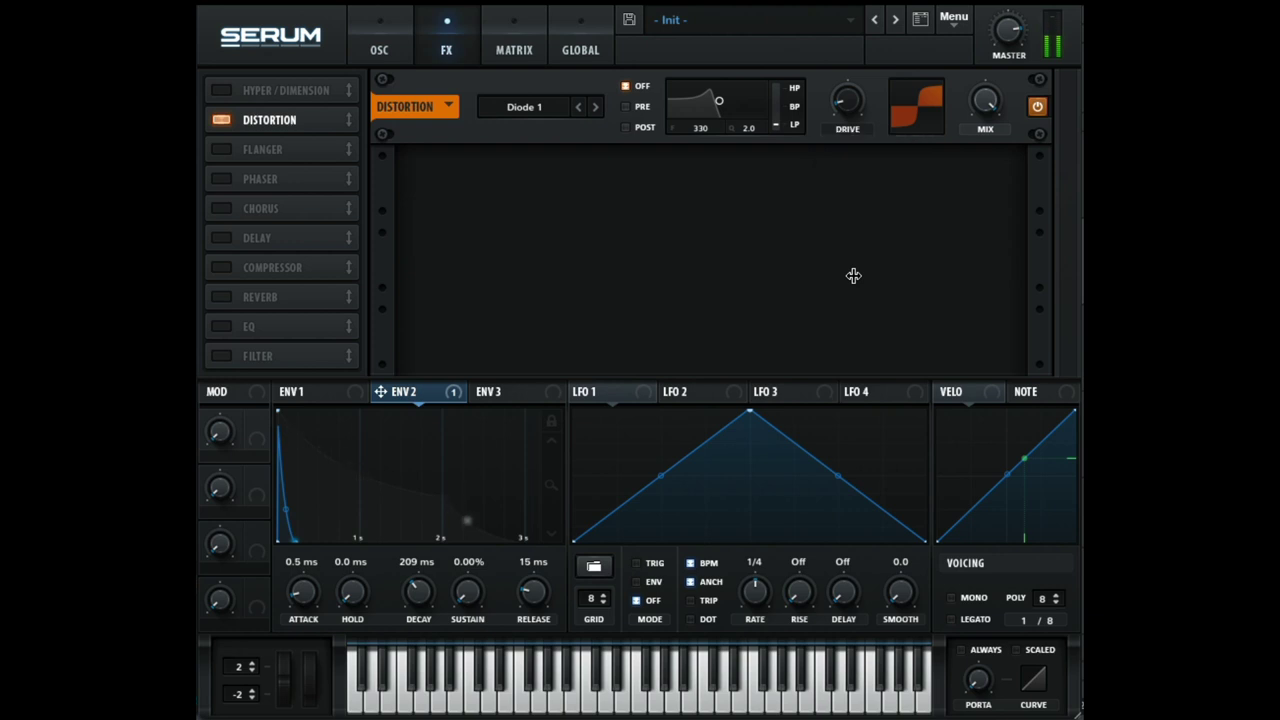
Step: Set Osc A's warp mode to Bend + and raise the warp amount slightly
{"action": "left_click", "coordinate": [400, 50]}
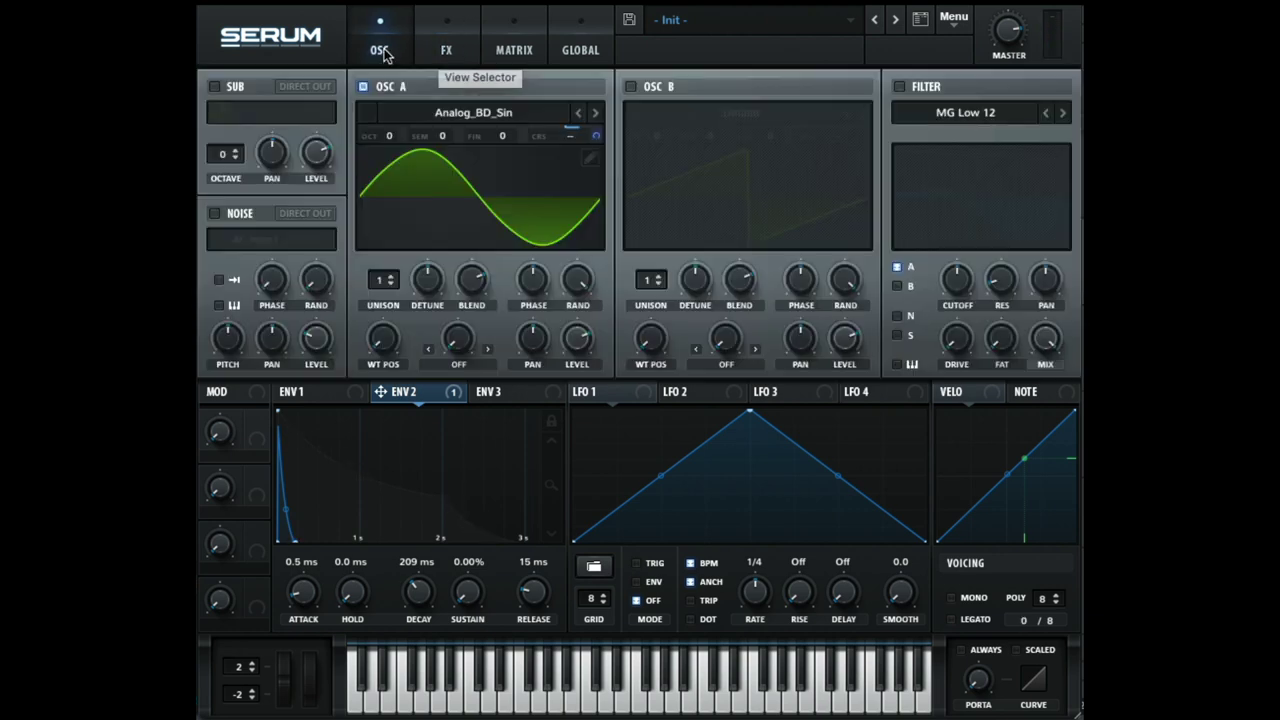
{"action": "left_click", "coordinate": [451, 210]}
{"action": "left_click", "coordinate": [460, 184]}
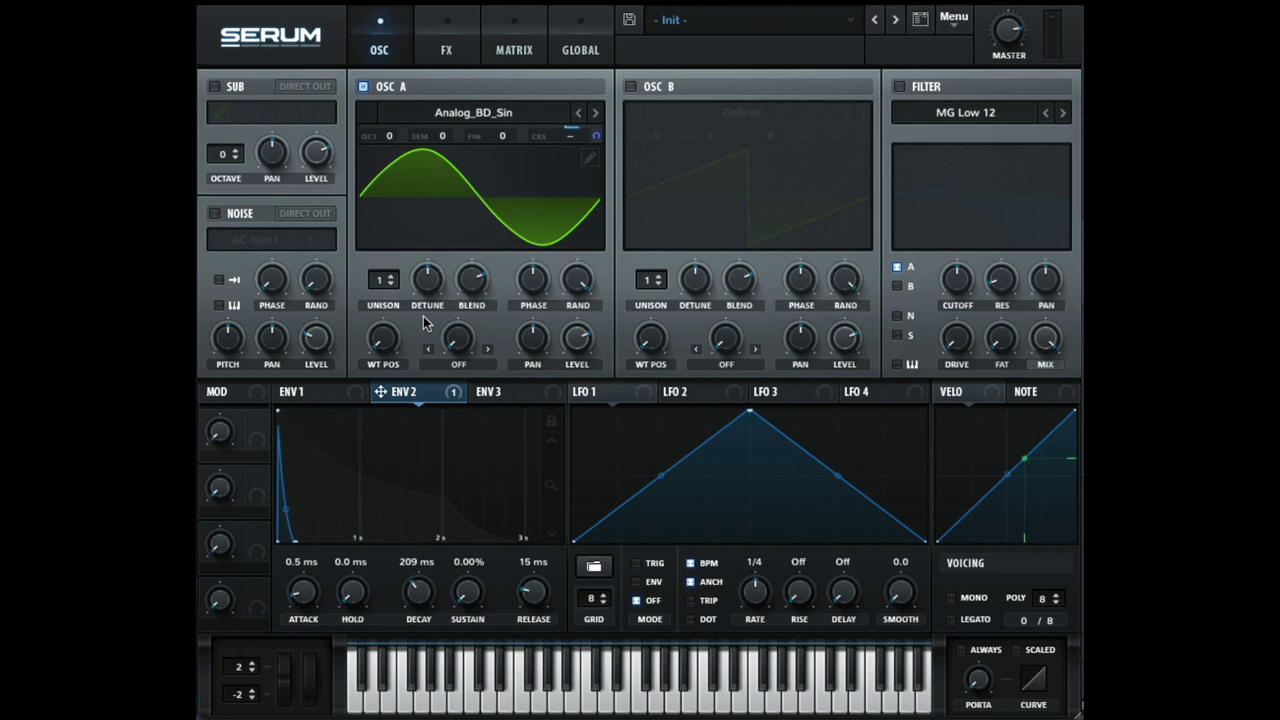
{"action": "left_click", "coordinate": [456, 356]}
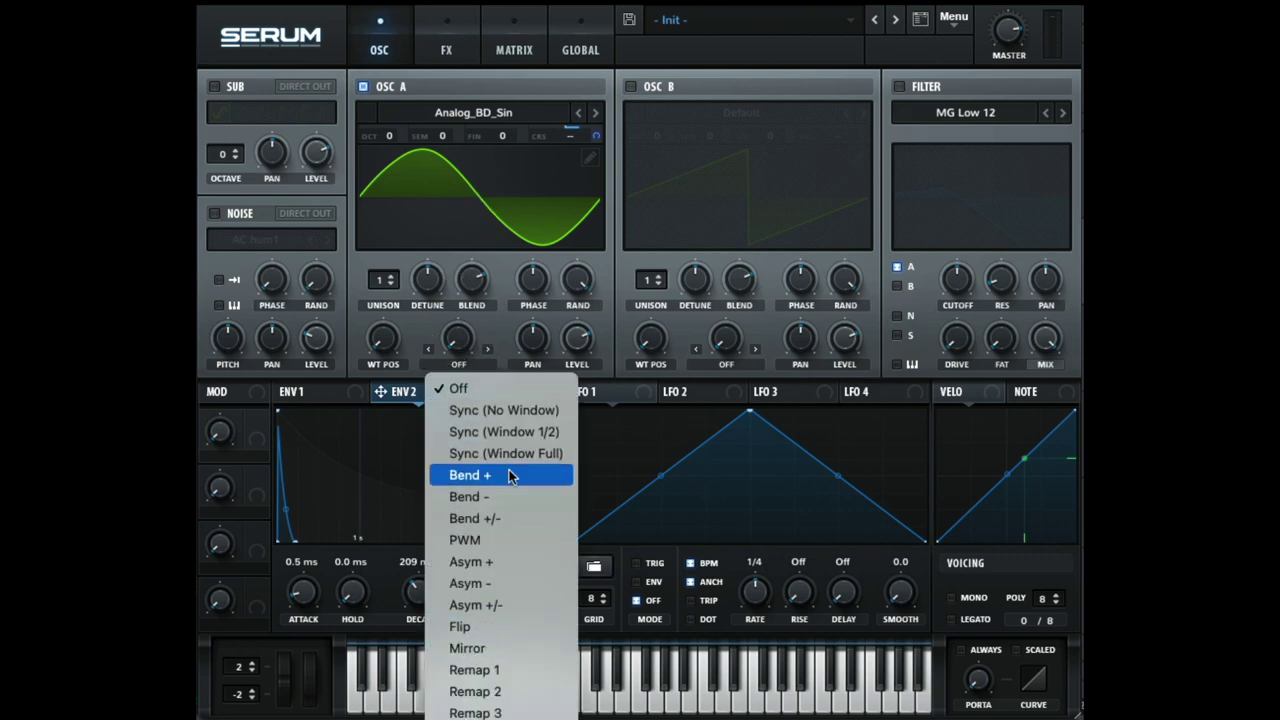
{"action": "left_click", "coordinate": [470, 475]}
{"action": "mouse_move", "coordinate": [457, 338]}
{"action": "left_mouse_down"}
{"action": "mouse_move", "coordinate": [460, 254]}
{"action": "mouse_move", "coordinate": [492, 350]}
{"action": "mouse_move", "coordinate": [489, 292]}
{"action": "mouse_move", "coordinate": [488, 378]}
{"action": "mouse_move", "coordinate": [473, 322]}
{"action": "left_mouse_up"}
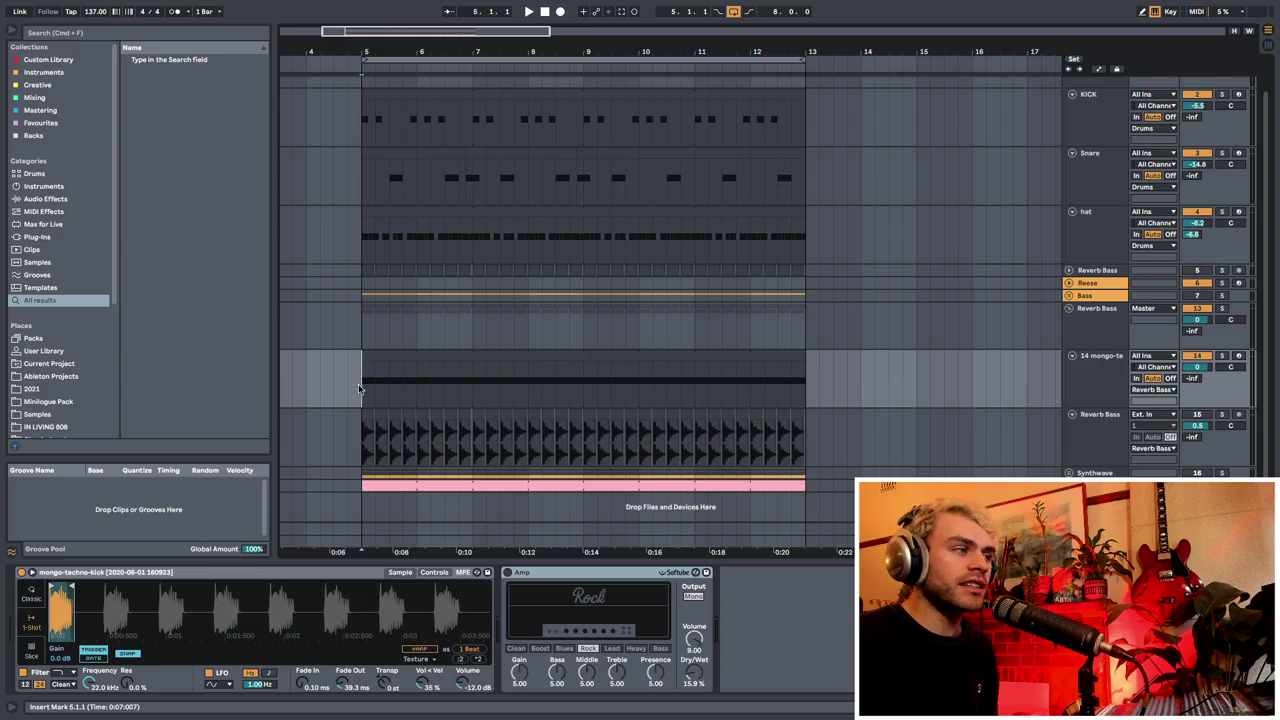
Step: Play the mongo-techno-kick track in the arrangement and set its Amp's Dry/Wet to 10.3%
{"action": "key", "text": "space"}
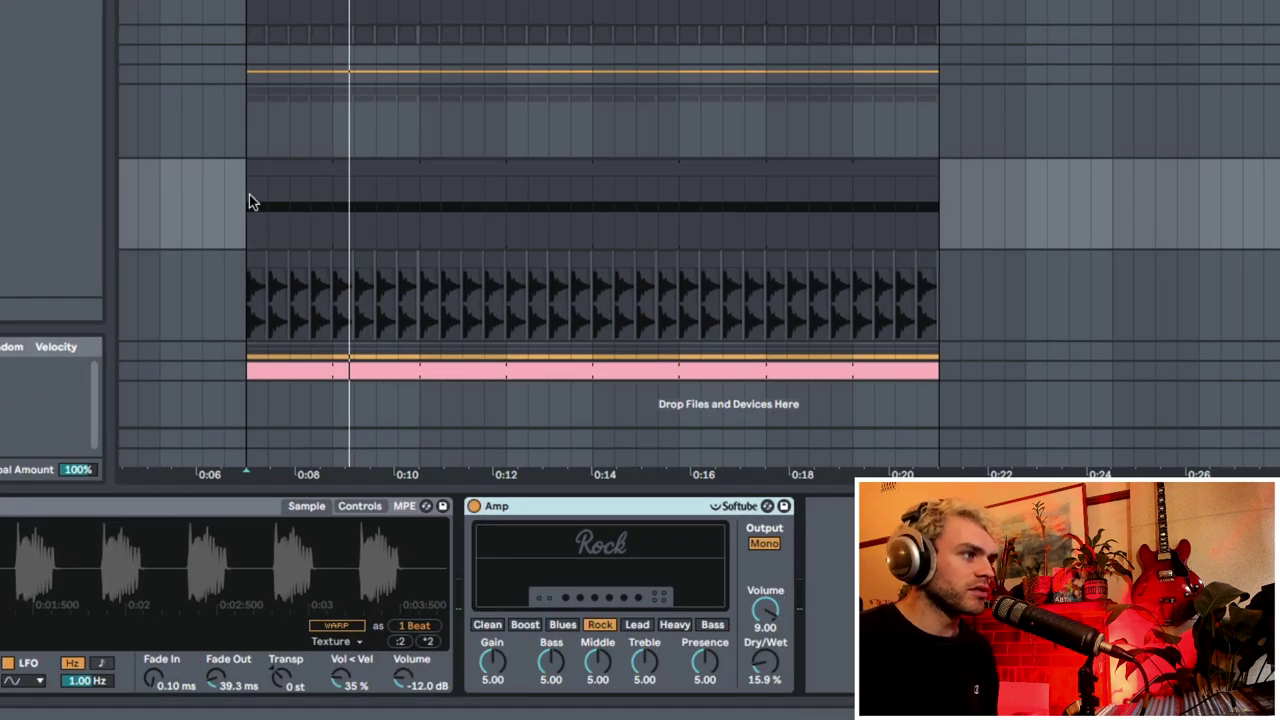
{"action": "left_click_drag", "start_coordinate": [765, 662], "coordinate": [765, 678]}
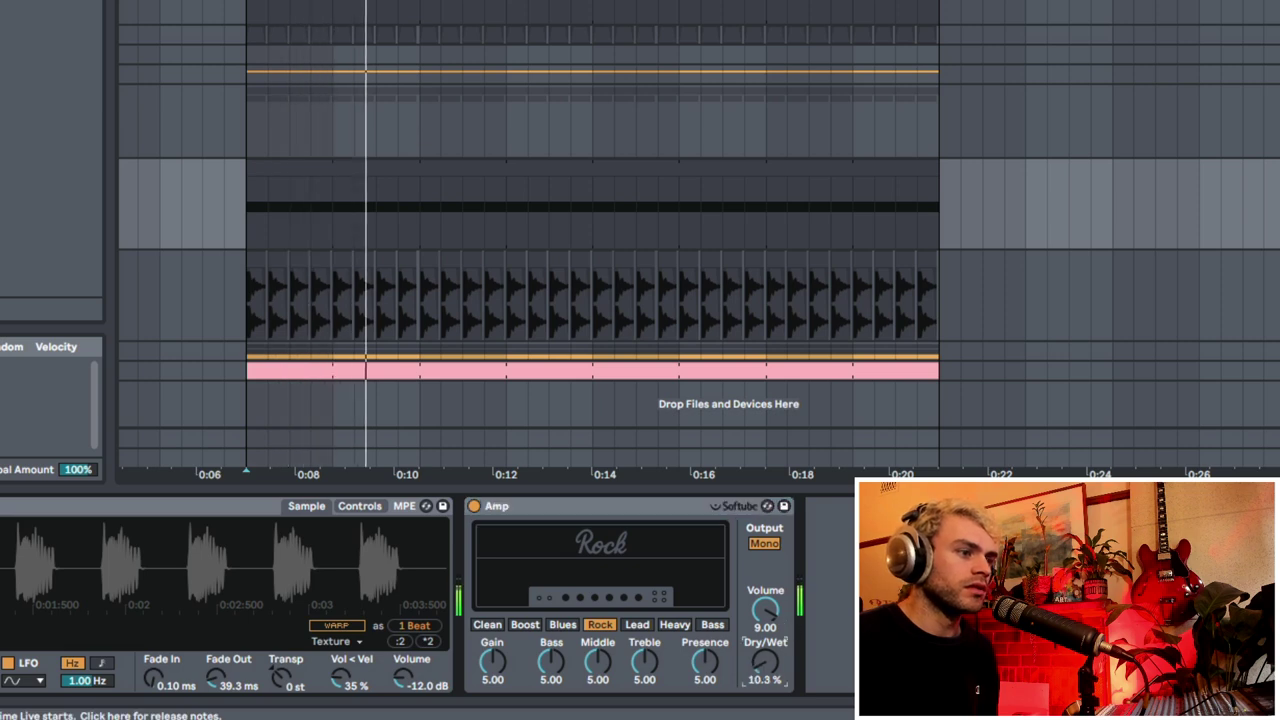
{"action": "left_click_drag", "start_coordinate": [247, 212], "coordinate": [446, 220]}
{"action": "left_click", "coordinate": [225, 215]}
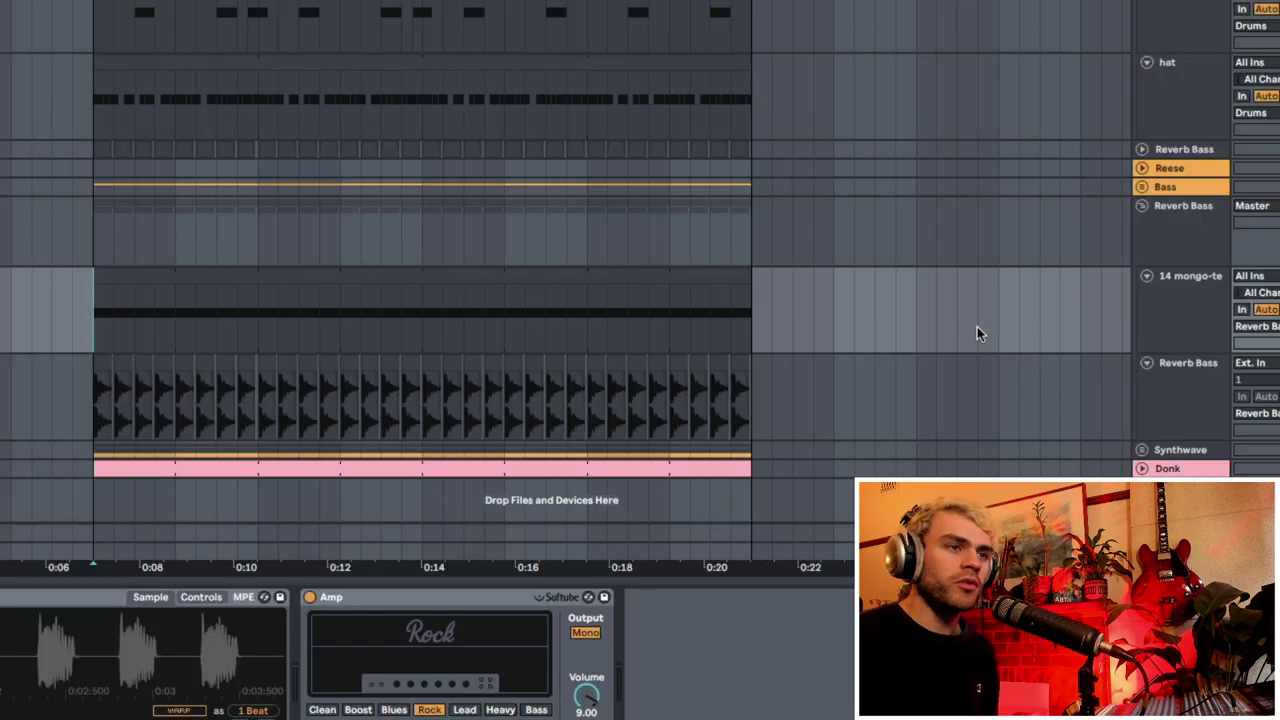
{"action": "left_click", "coordinate": [1151, 312]}
{"action": "key", "text": "ctrl+d"}
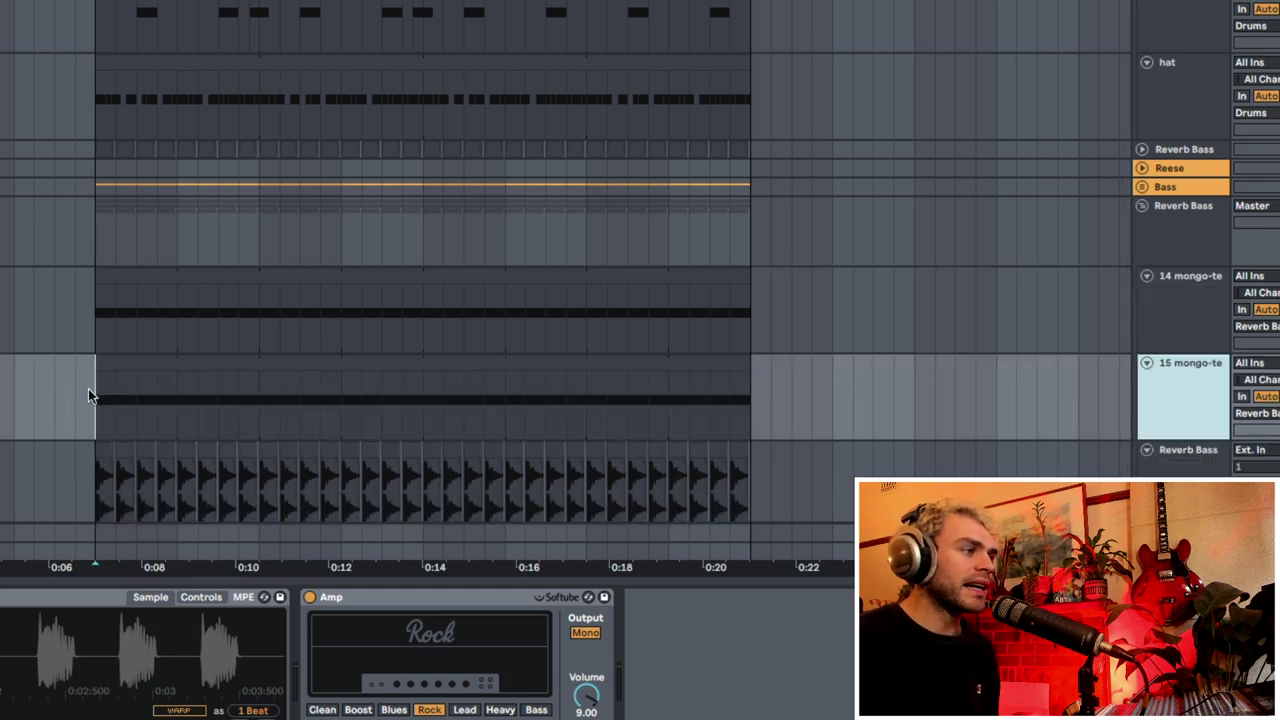
{"action": "left_click_drag", "start_coordinate": [88, 395], "coordinate": [782, 380]}
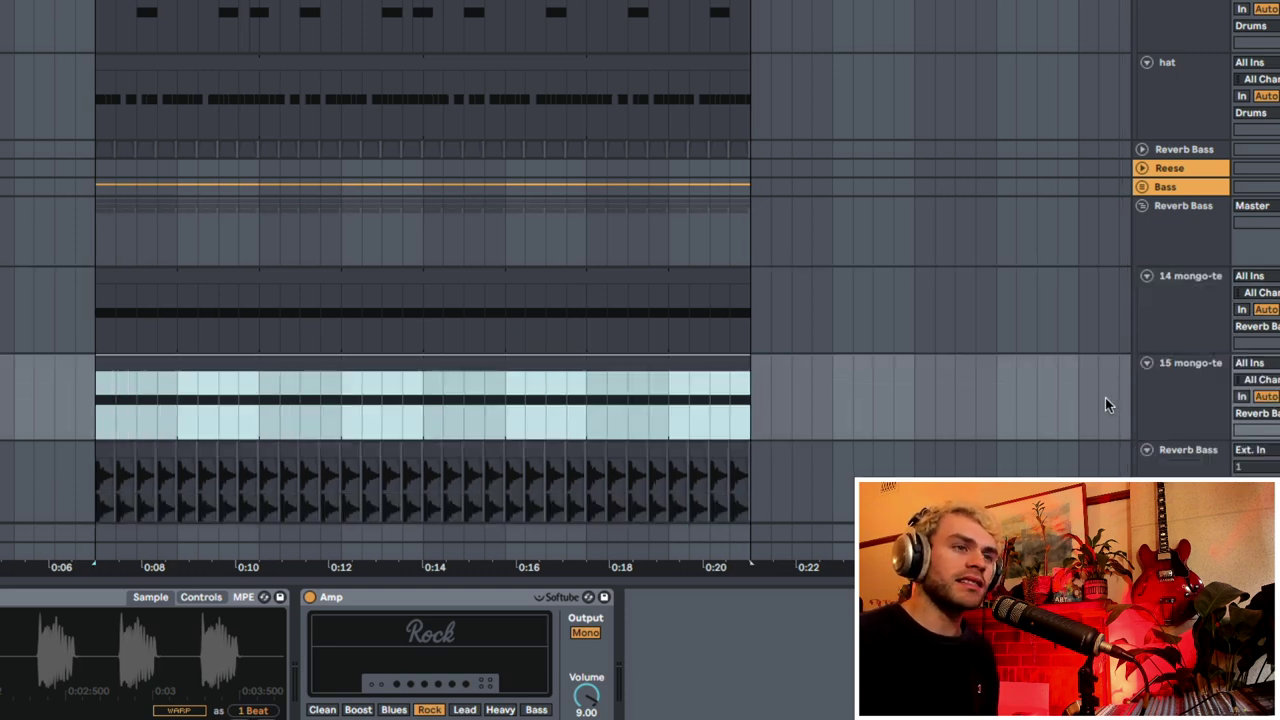
{"action": "left_click", "coordinate": [1193, 399]}
{"action": "key", "text": "Delete"}
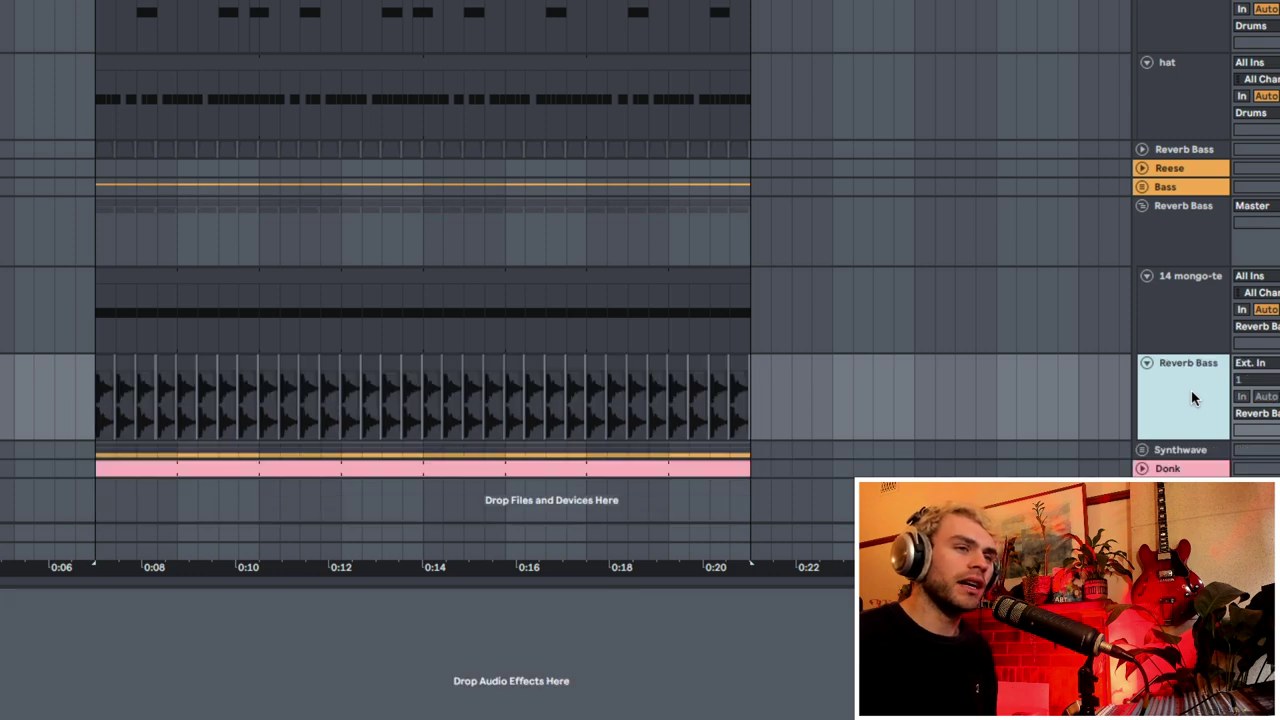
Step: Solo the Reverb Bass audio track and play it from bar 5
{"action": "left_click", "coordinate": [616, 408]}
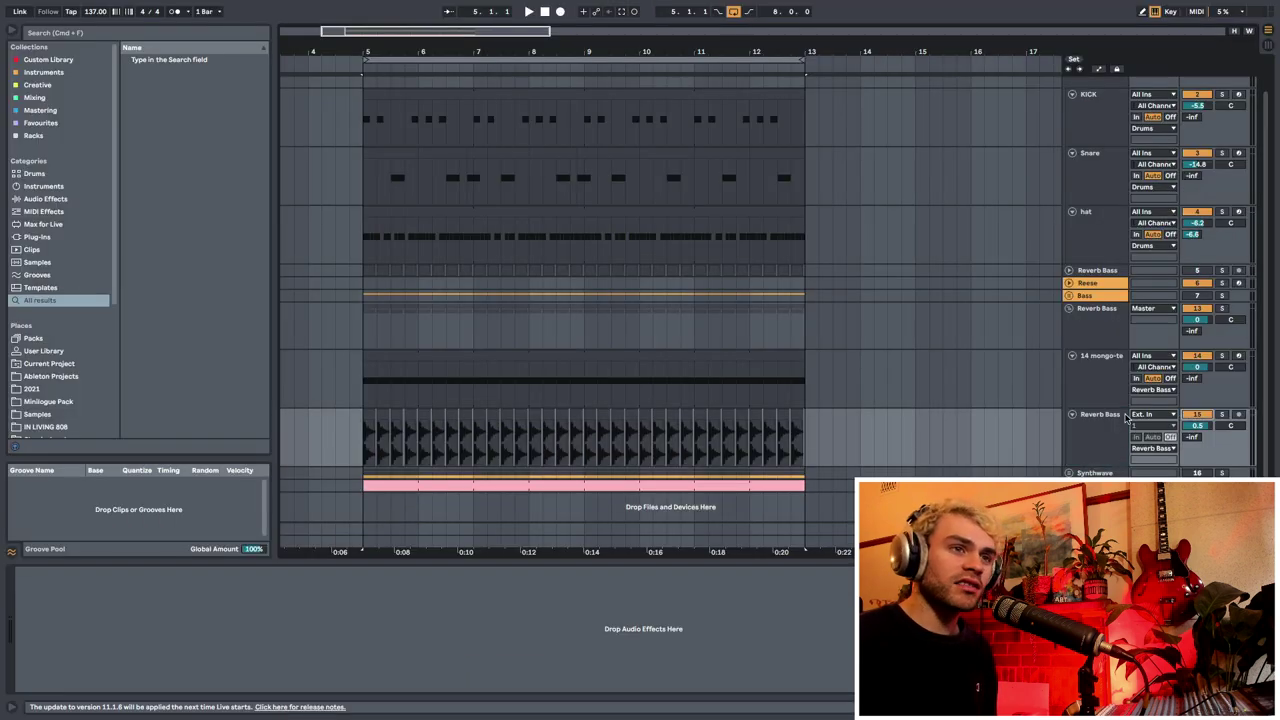
{"action": "left_click", "coordinate": [355, 431]}
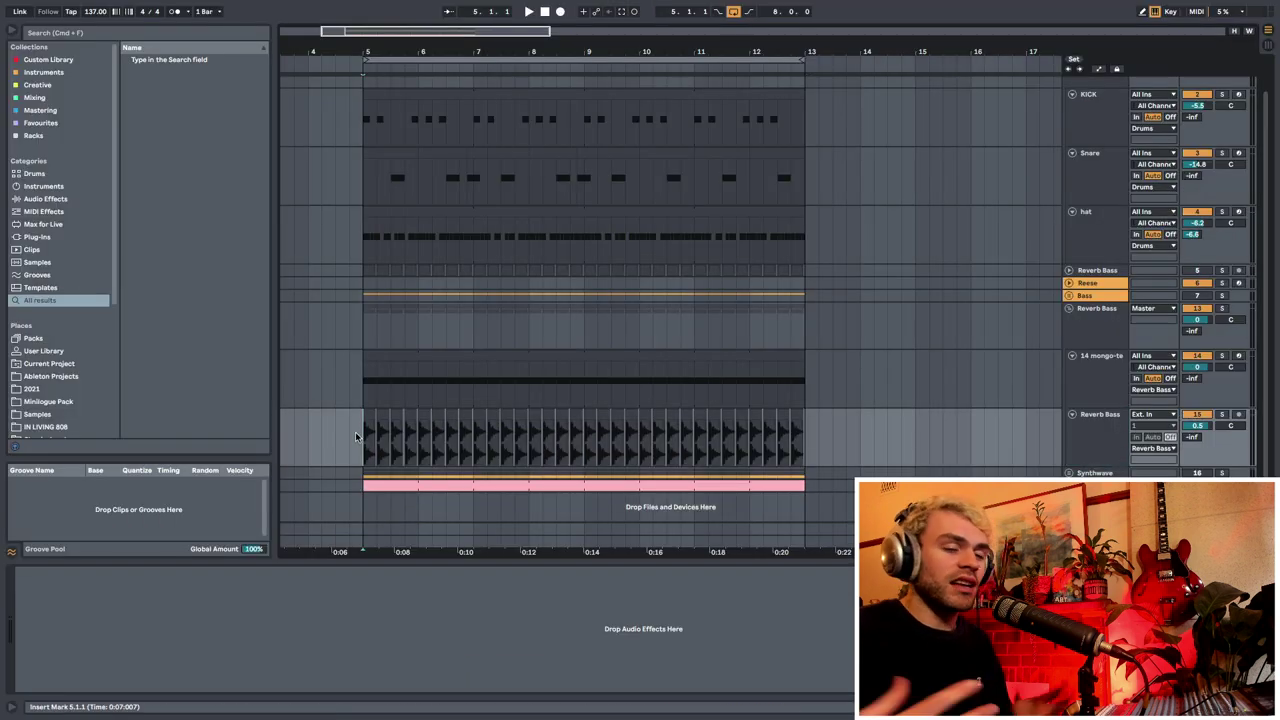
{"action": "left_click", "coordinate": [1221, 413]}
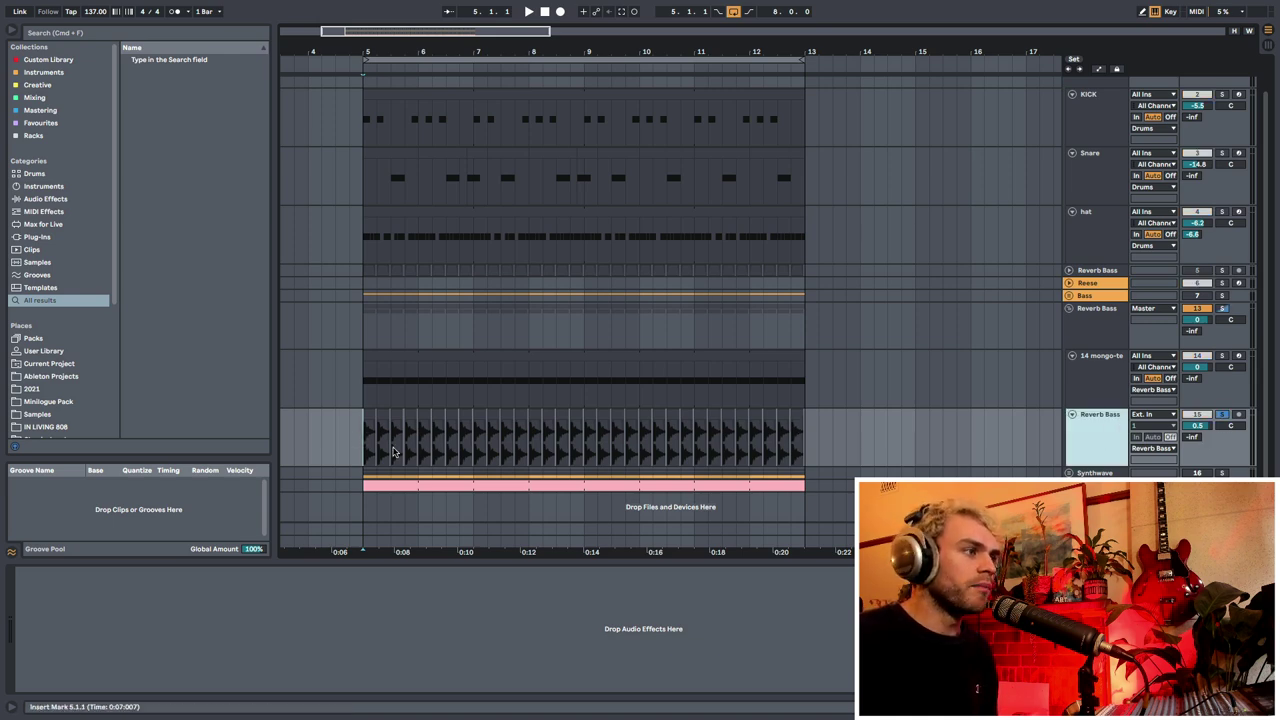
{"action": "left_click_drag", "start_coordinate": [367, 443], "coordinate": [414, 425]}
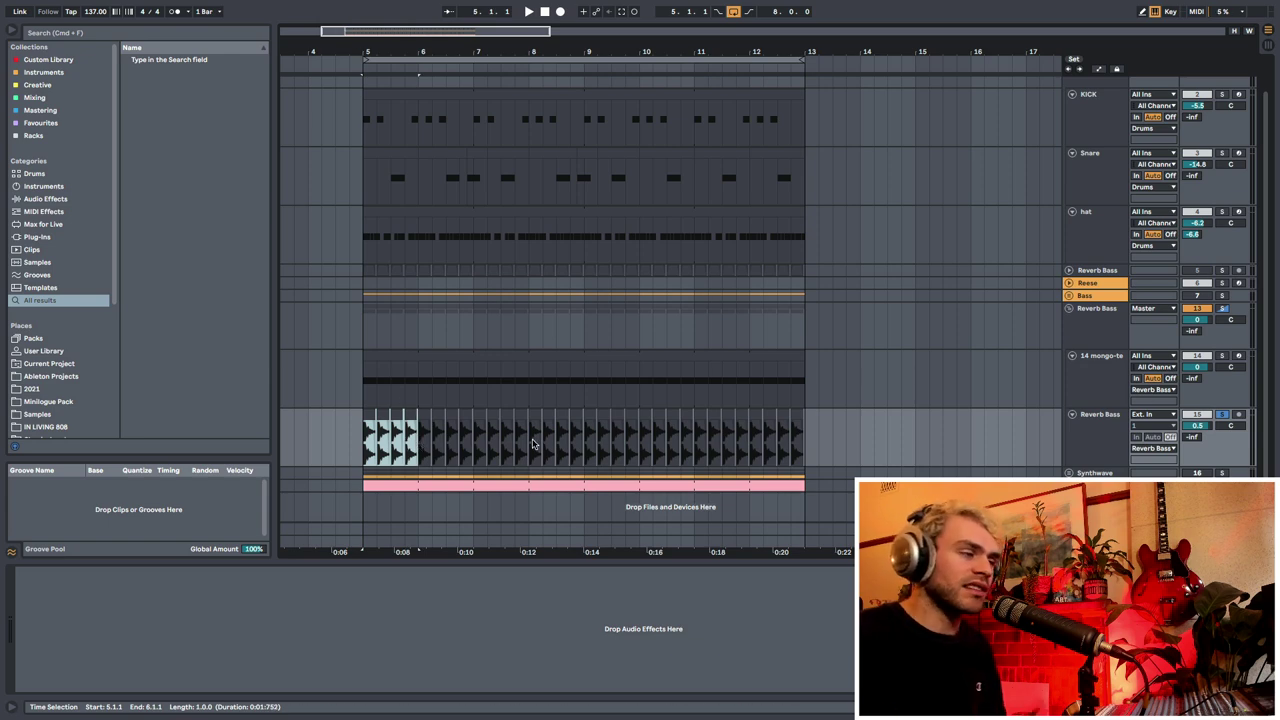
{"action": "left_click_drag", "start_coordinate": [365, 452], "coordinate": [412, 453]}
{"action": "left_click", "coordinate": [419, 454]}
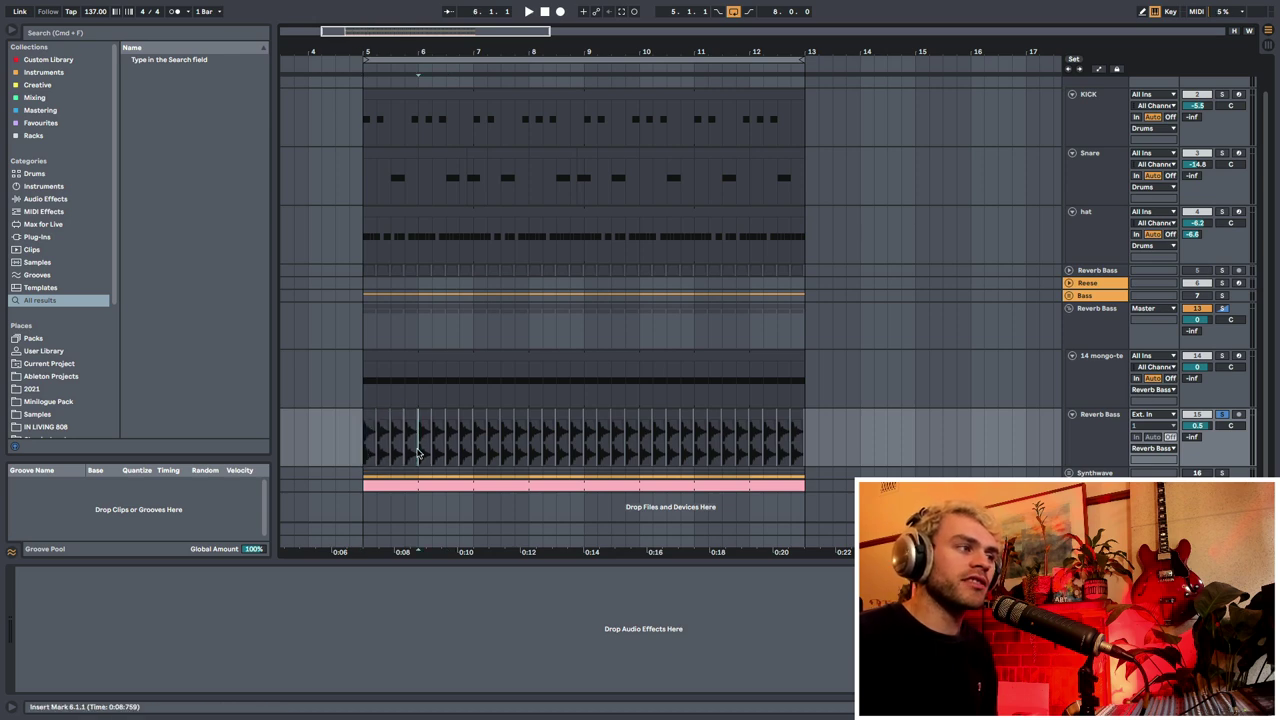
{"action": "left_click", "coordinate": [364, 451]}
{"action": "key", "text": "space"}
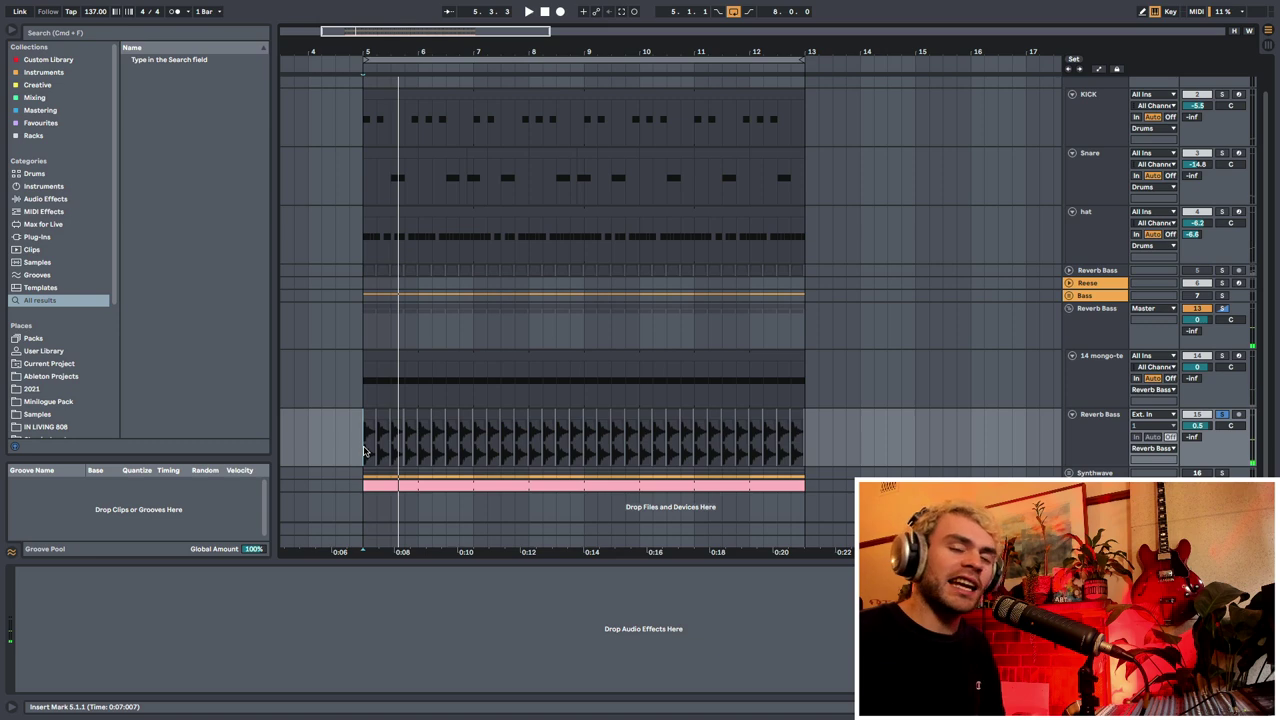
Step: Find the Reverb effect in the browser and load it on the Reverb Bass audio track
{"action": "left_click", "coordinate": [149, 37]}
{"action": "type", "text": "reverb"}
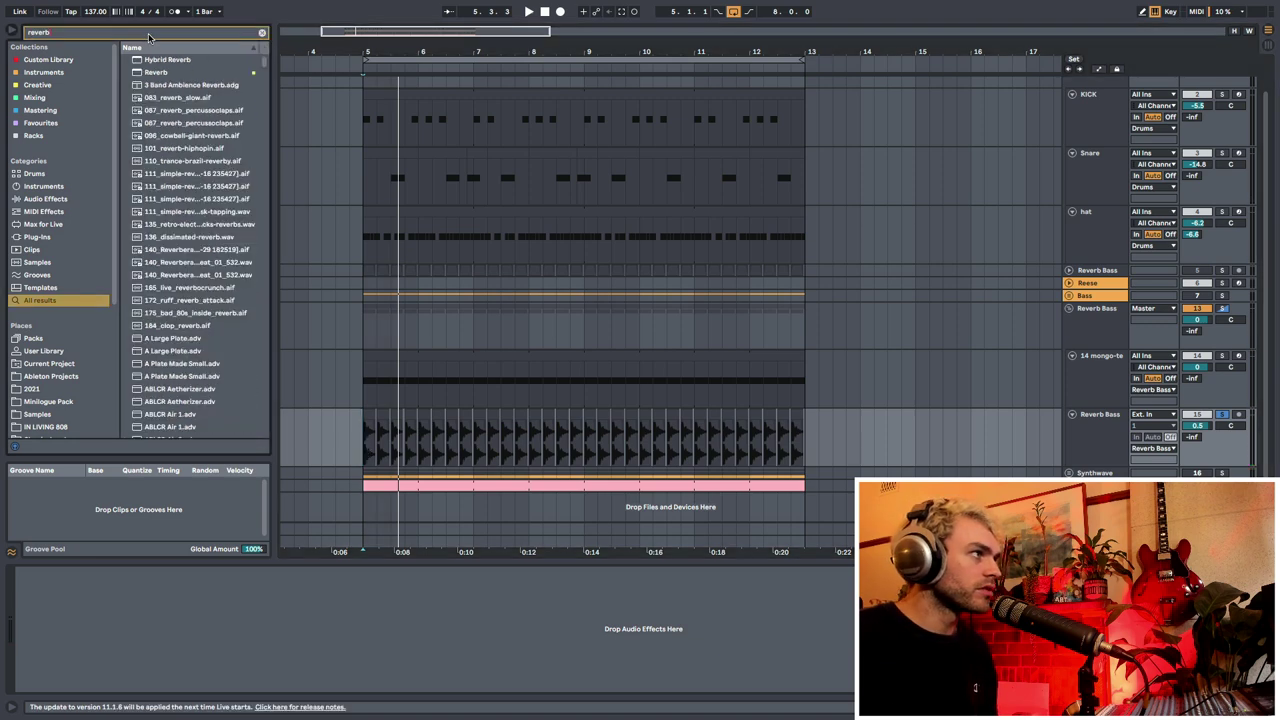
{"action": "double_click", "coordinate": [165, 72]}
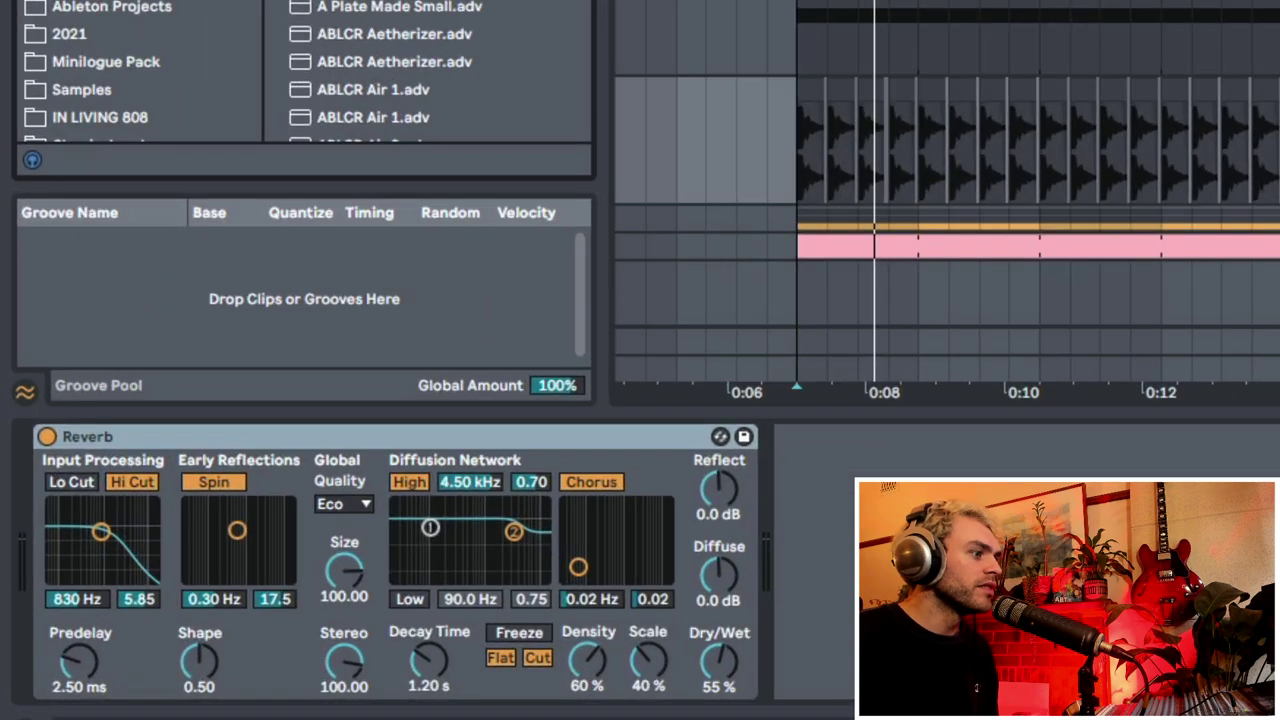
Step: Set the Reverb's Dry/Wet to 100% and its decay time to 2.01 s while auditioning the track
{"action": "left_click_drag", "start_coordinate": [718, 660], "coordinate": [718, 625]}
{"action": "left_click_drag", "start_coordinate": [429, 660], "coordinate": [429, 630]}
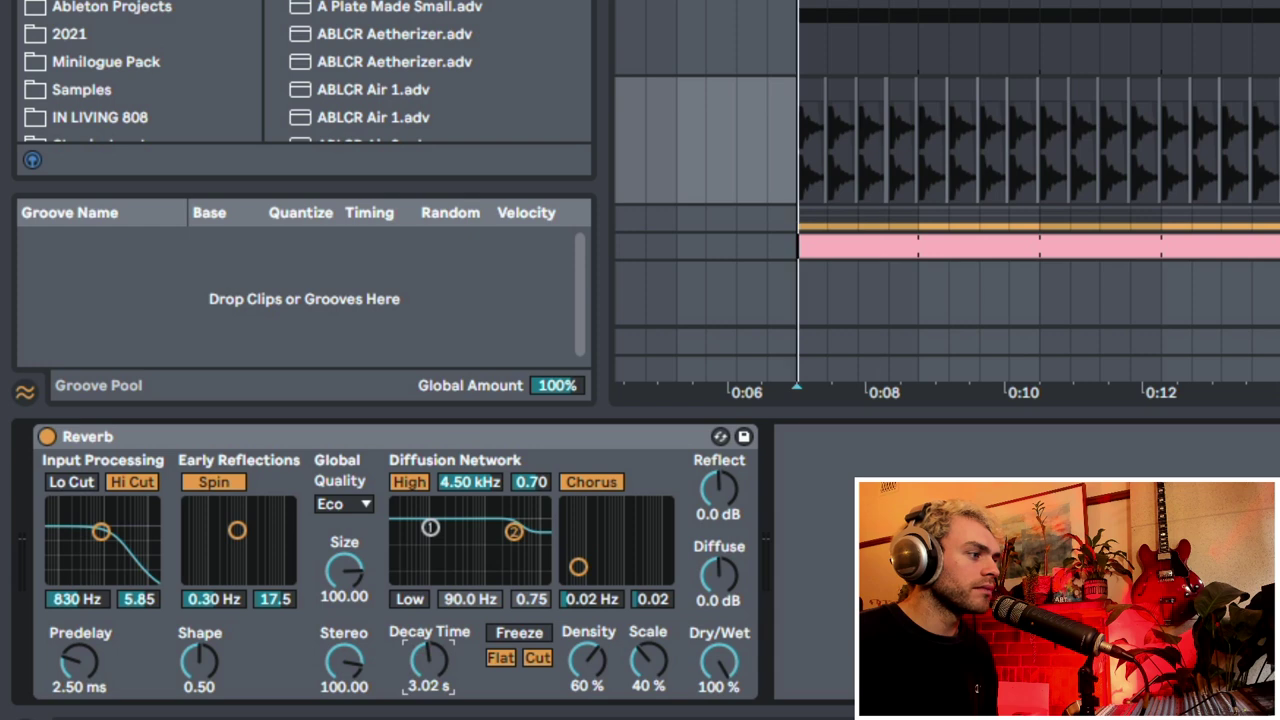
{"action": "key", "text": "Down"}
{"action": "key", "text": "Down"}
{"action": "key", "text": "Down"}
{"action": "key", "text": "Down"}
{"action": "key", "text": "Down"}
{"action": "key", "text": "Down"}
{"action": "key", "text": "Down"}
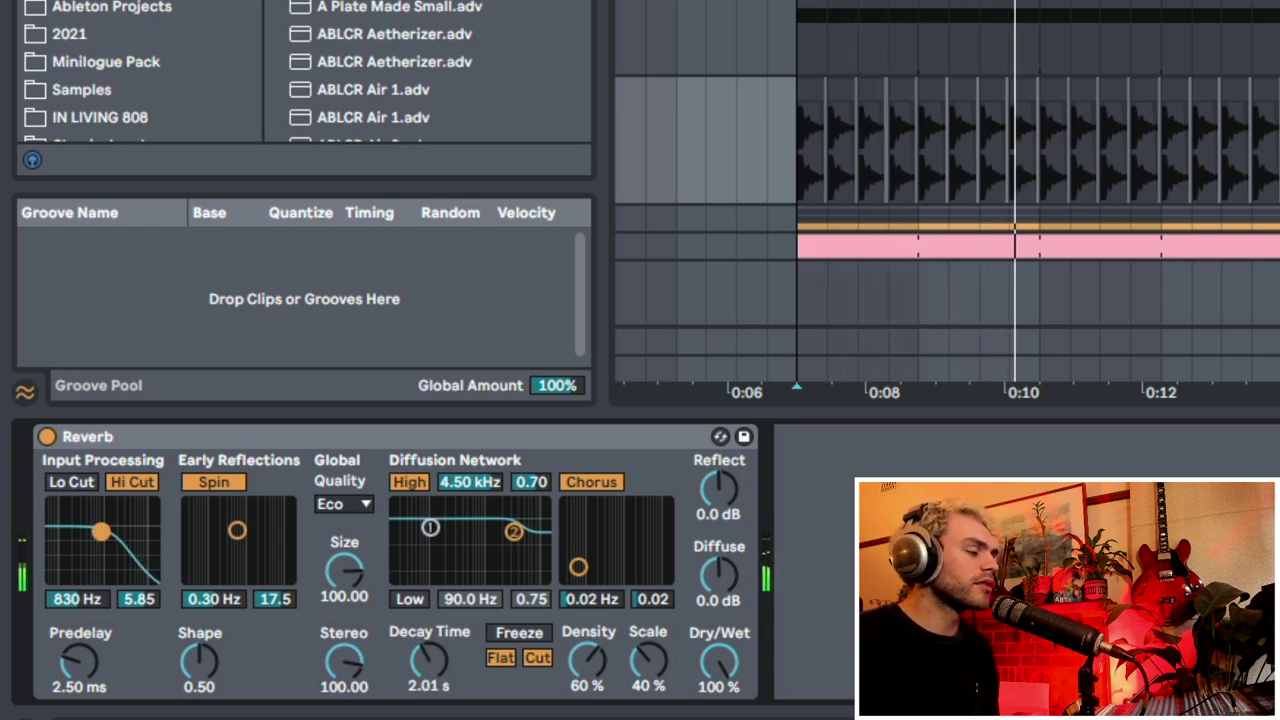
{"action": "left_click_drag", "start_coordinate": [101, 531], "coordinate": [104, 535]}
{"action": "key", "text": "space"}
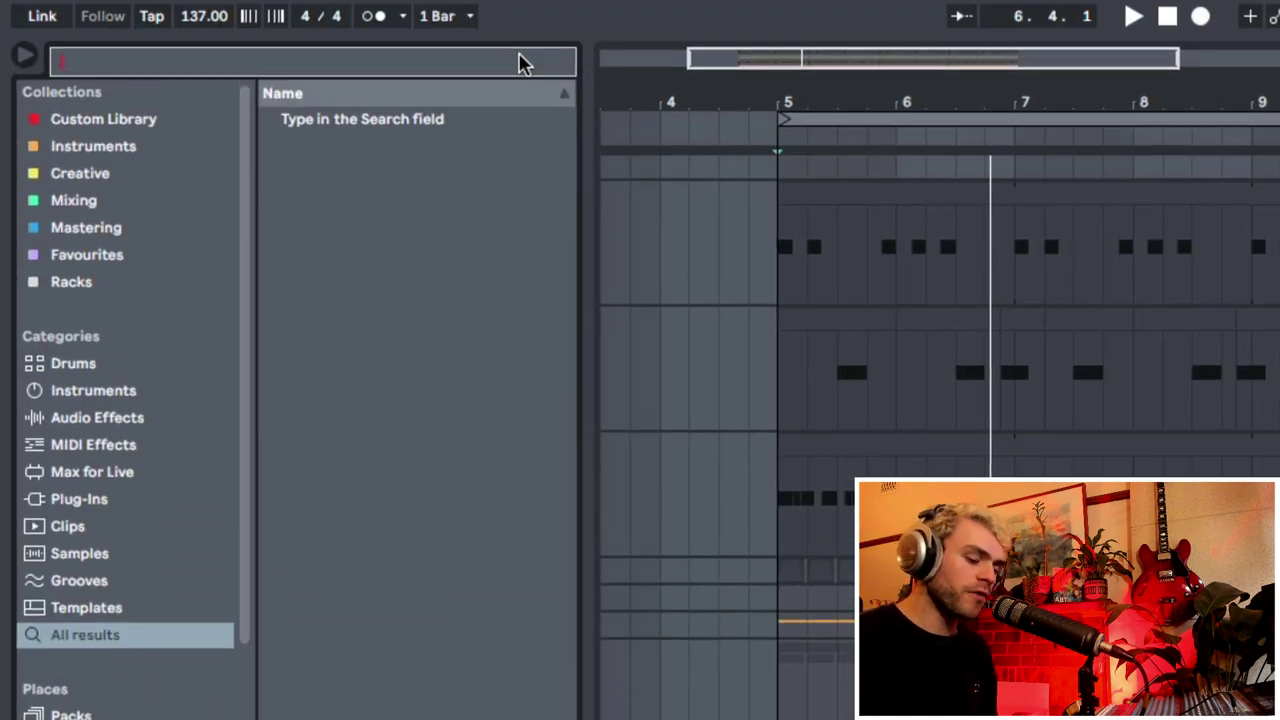
Step: Find Auto Filter in the browser and load it on the Reverb Bass audio track
{"action": "type", "text": "auto"}
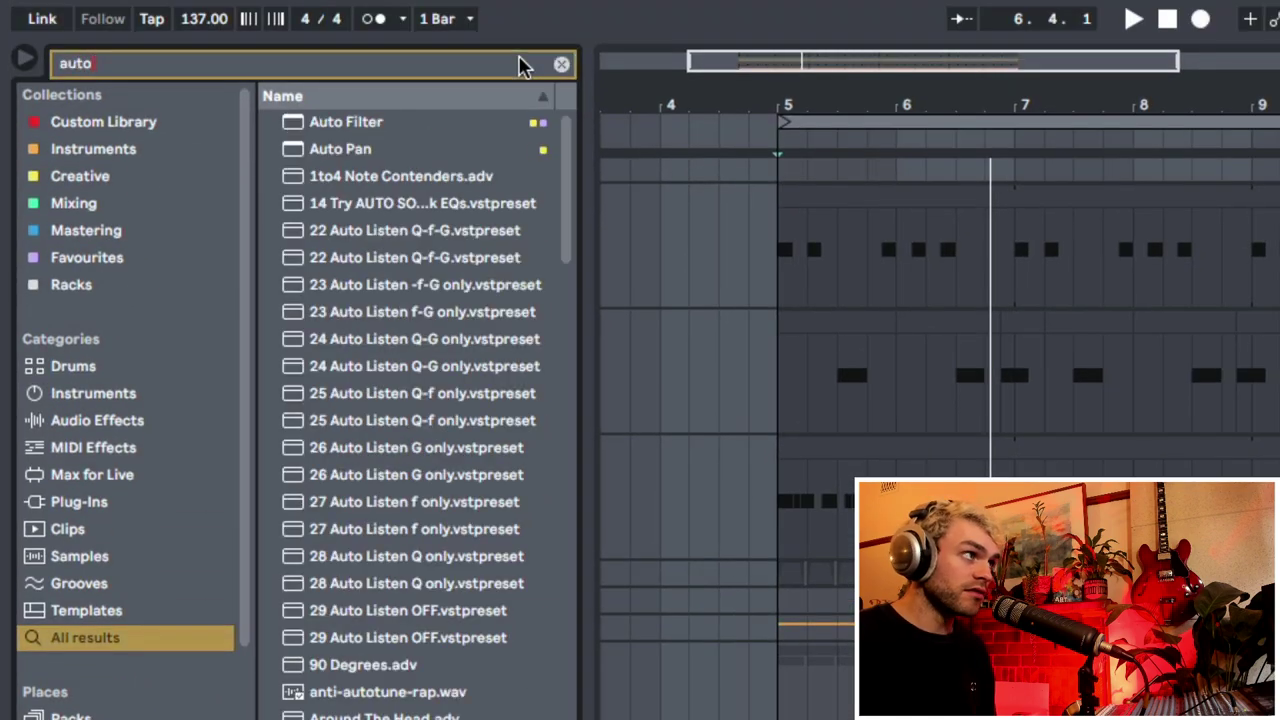
{"action": "left_click", "coordinate": [430, 127]}
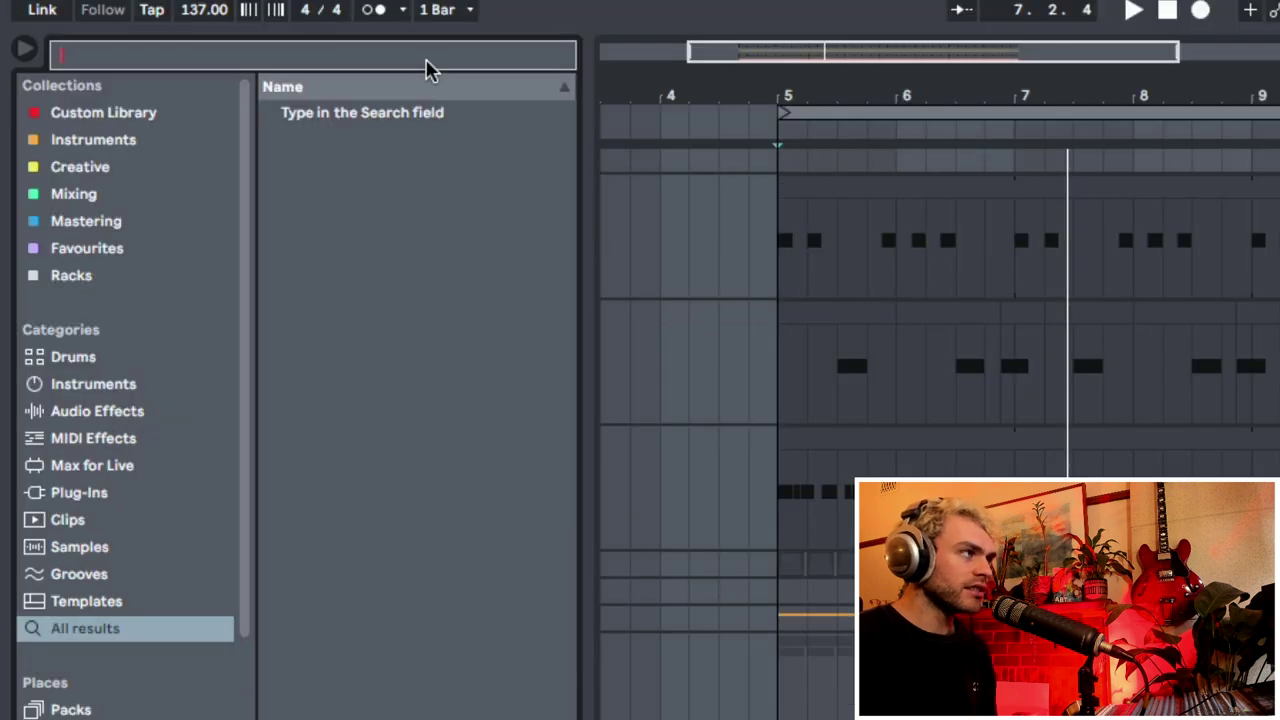
Step: Find LFOTool in the browser, load it on the Reverb Bass audio track and adjust the bend of its volume curve
{"action": "type", "text": "lfot"}
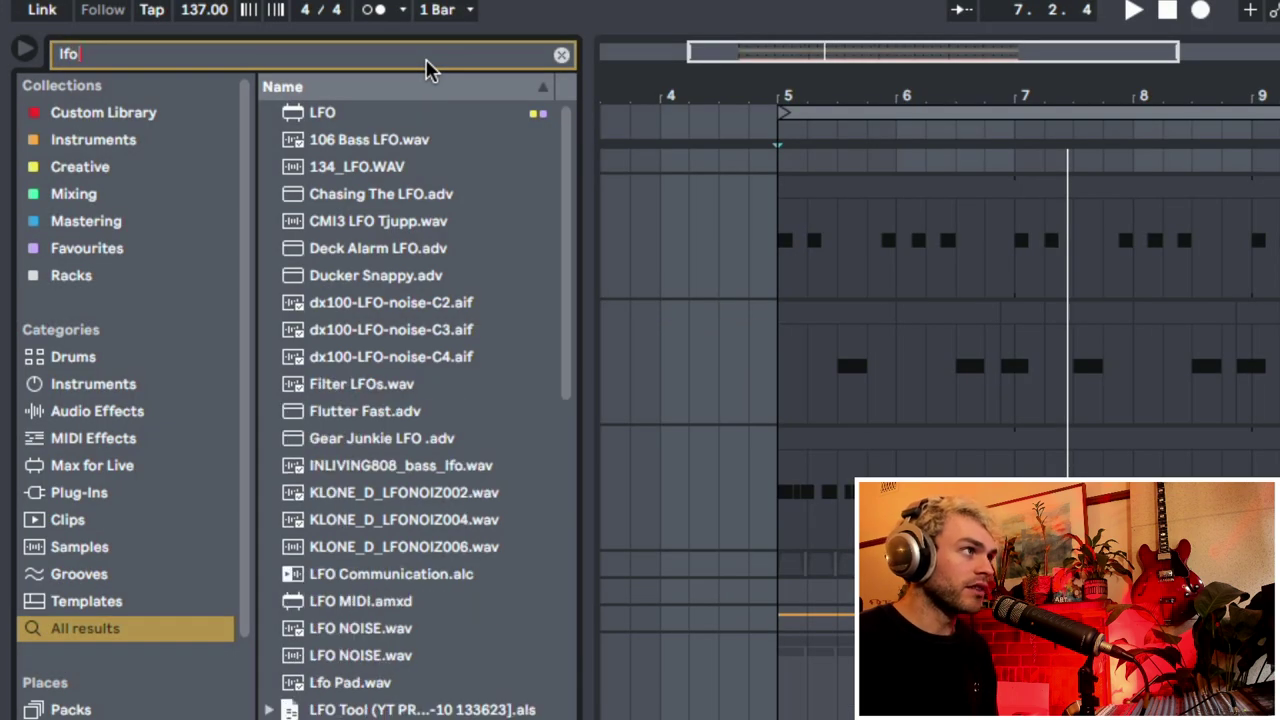
{"action": "double_click", "coordinate": [425, 113]}
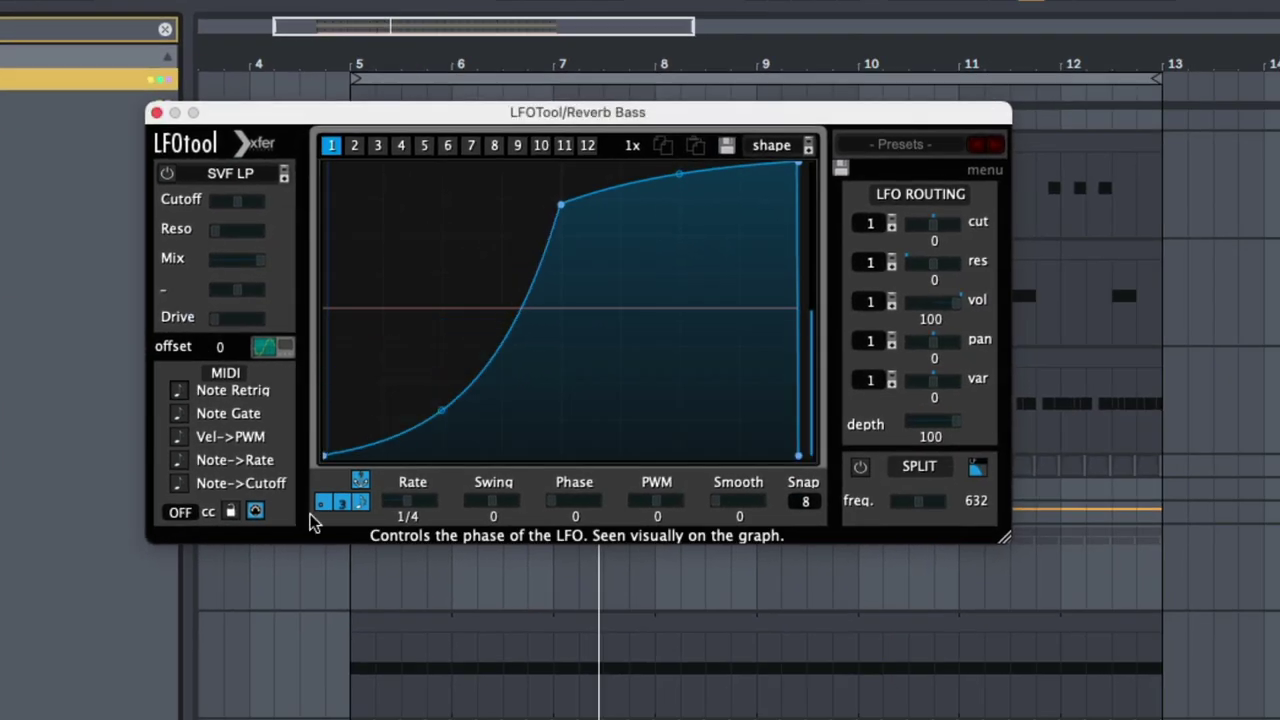
{"action": "left_click_drag", "start_coordinate": [560, 207], "coordinate": [565, 225]}
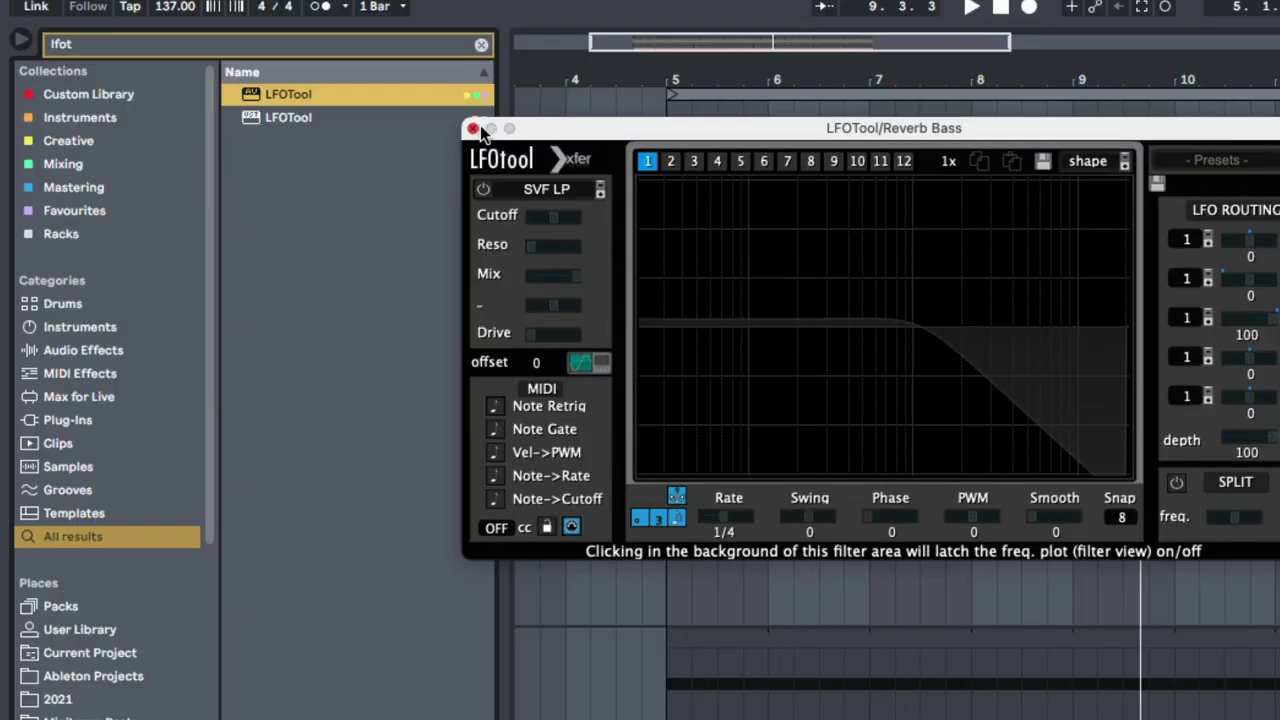
{"action": "left_click", "coordinate": [473, 129]}
Step: Load the Amp effect on the Reverb Bass audio track and place it before LFOTool
{"action": "left_click", "coordinate": [481, 44]}
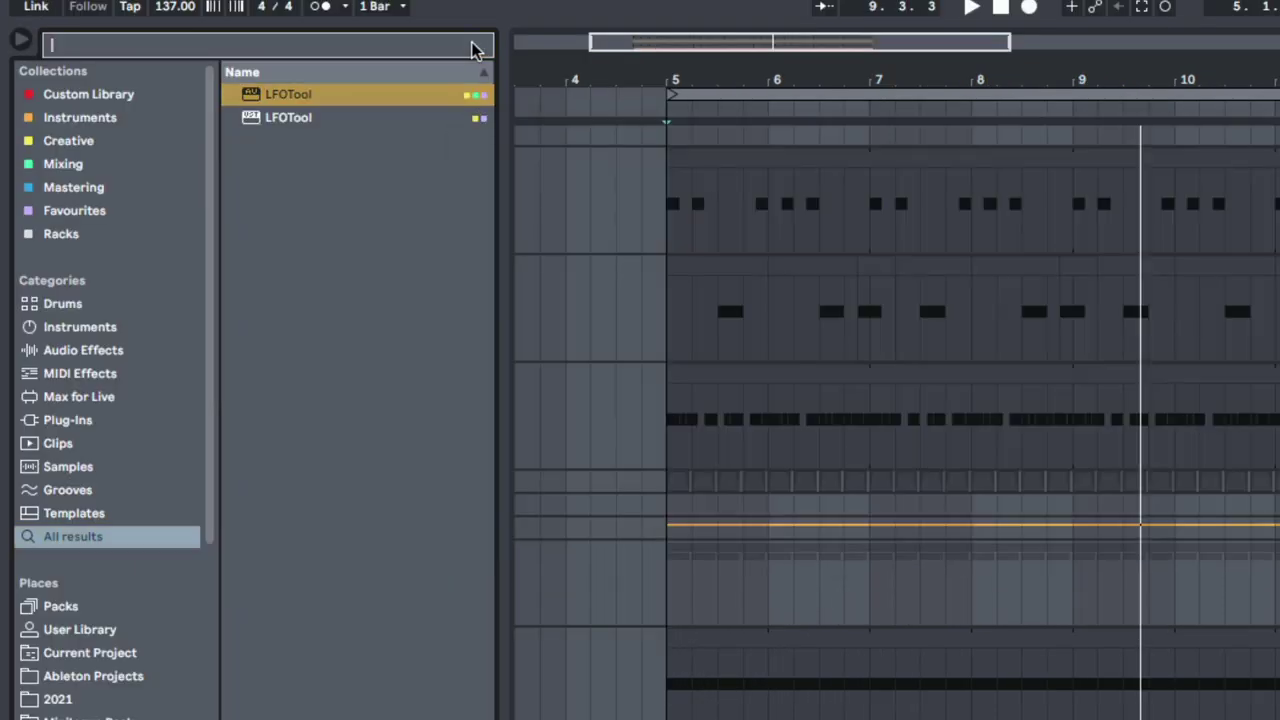
{"action": "type", "text": "amp"}
{"action": "double_click", "coordinate": [443, 94]}
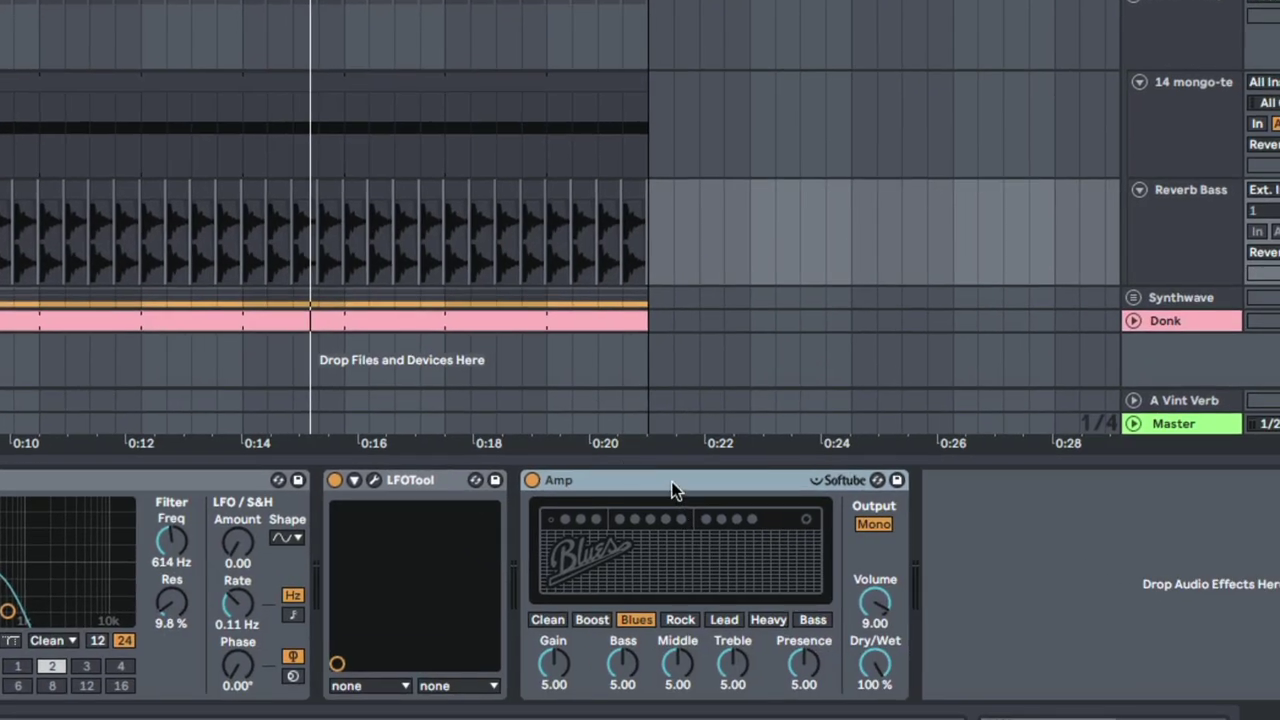
{"action": "left_click_drag", "start_coordinate": [672, 490], "coordinate": [357, 577]}
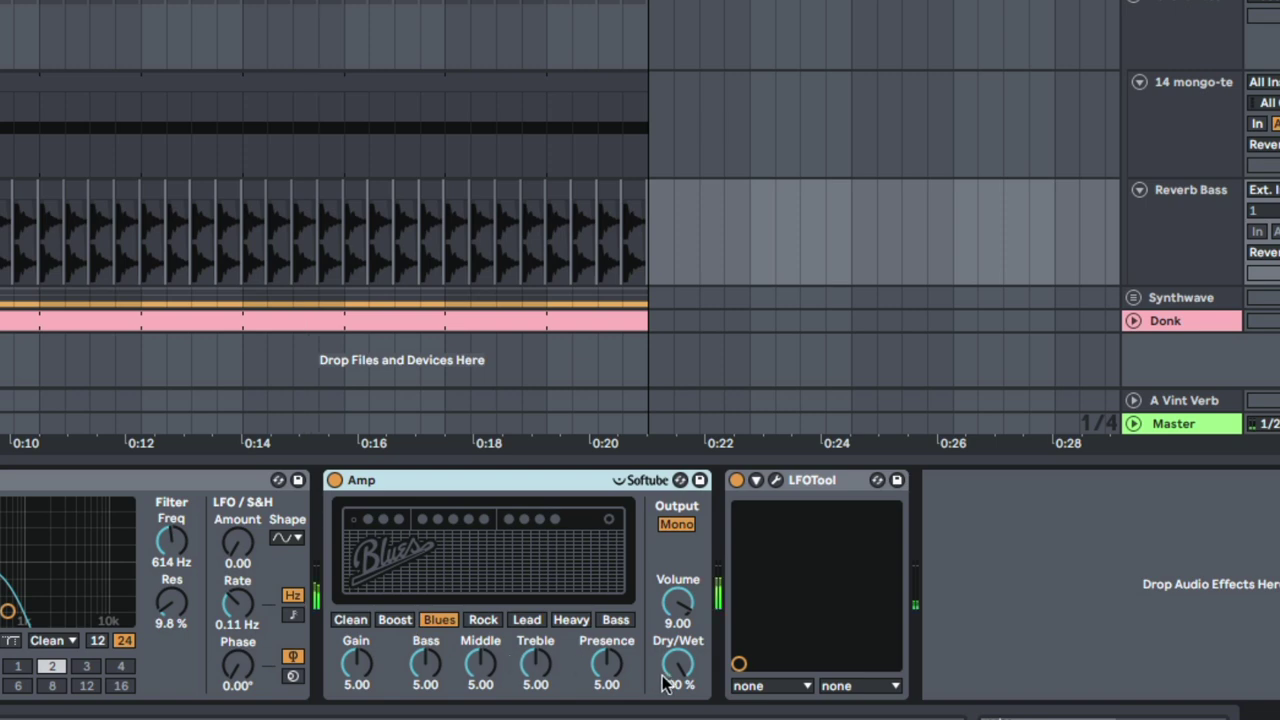
Step: Compare the Rock and Lead amp models, settling on Rock with the Amp's Dry/Wet at 18.3%
{"action": "left_click", "coordinate": [483, 620]}
{"action": "left_click_drag", "start_coordinate": [677, 662], "coordinate": [677, 712]}
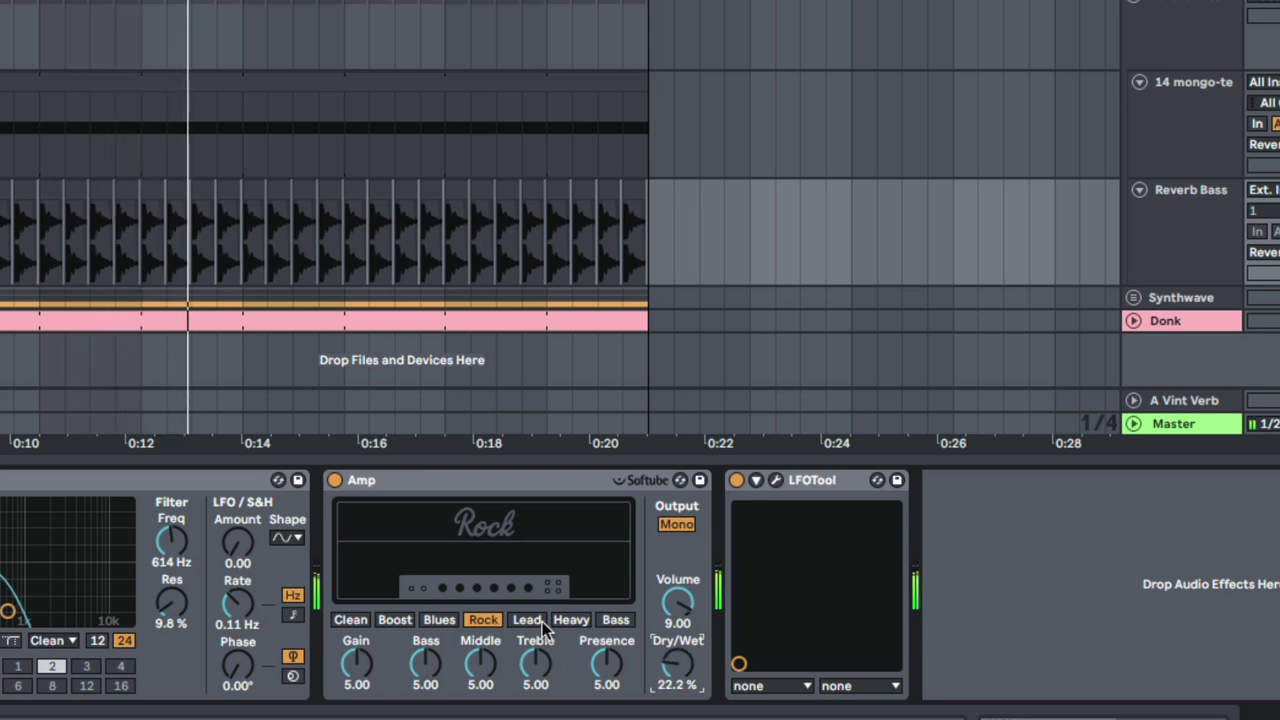
{"action": "left_click", "coordinate": [527, 620]}
{"action": "left_click_drag", "start_coordinate": [660, 645], "coordinate": [660, 652]}
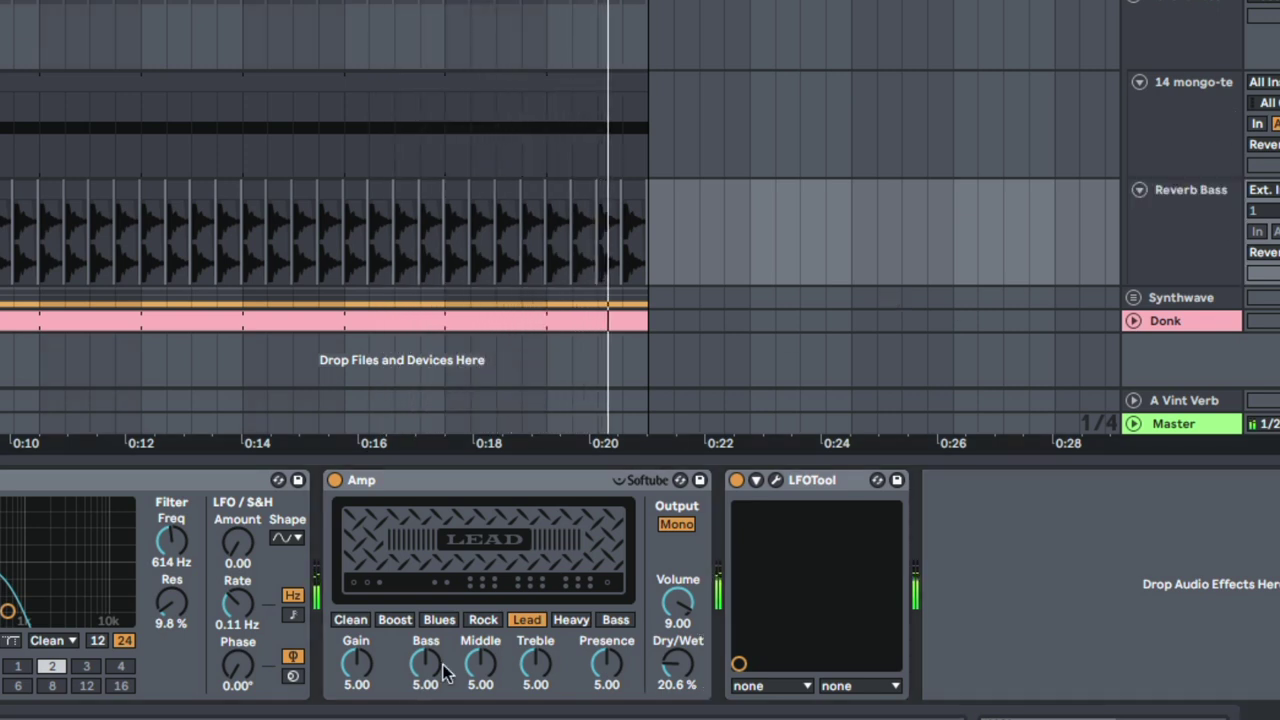
{"action": "left_click", "coordinate": [482, 623]}
{"action": "left_click_drag", "start_coordinate": [670, 672], "coordinate": [670, 680]}
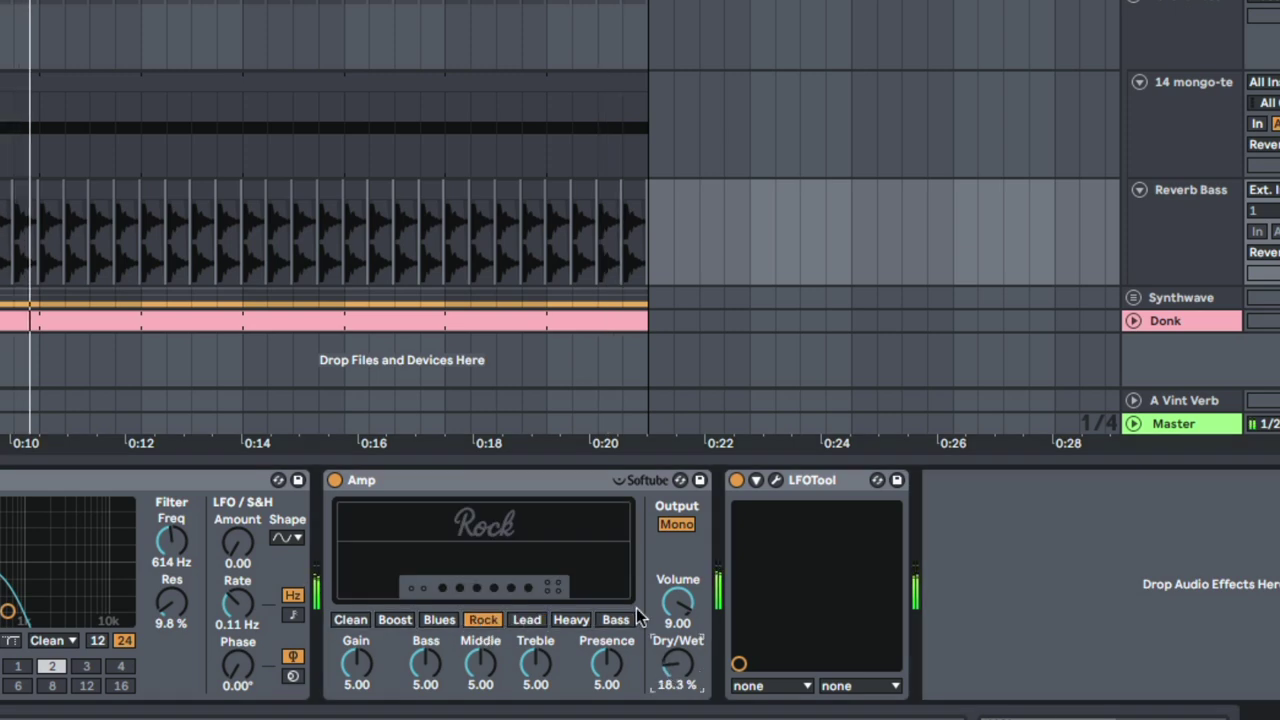
{"action": "left_click", "coordinate": [516, 480]}
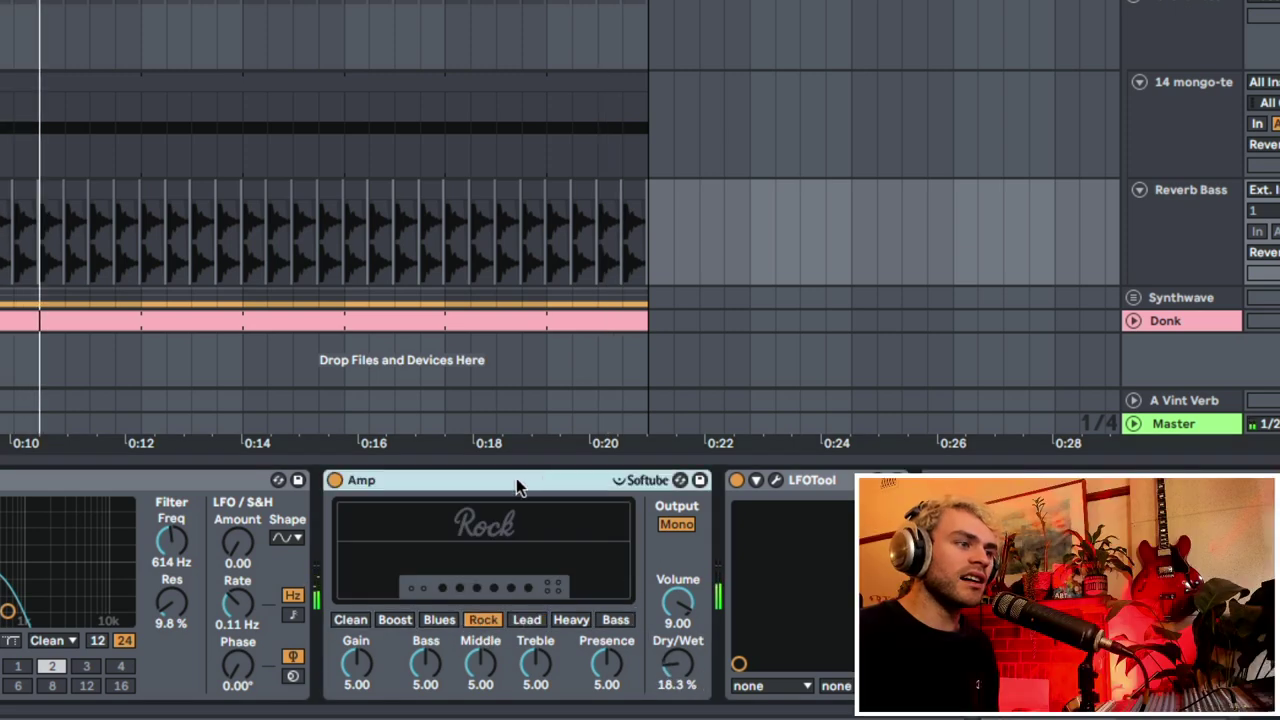
{"action": "left_click", "coordinate": [676, 525]}
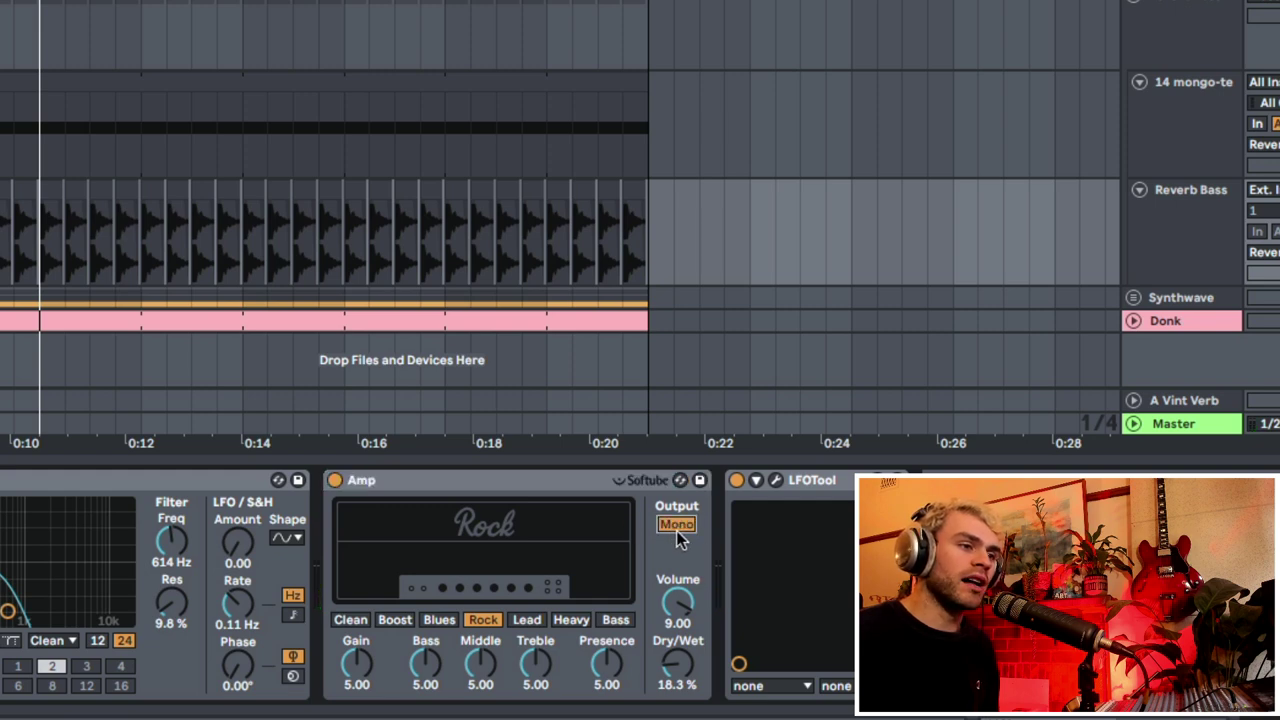
{"action": "left_click", "coordinate": [569, 486]}
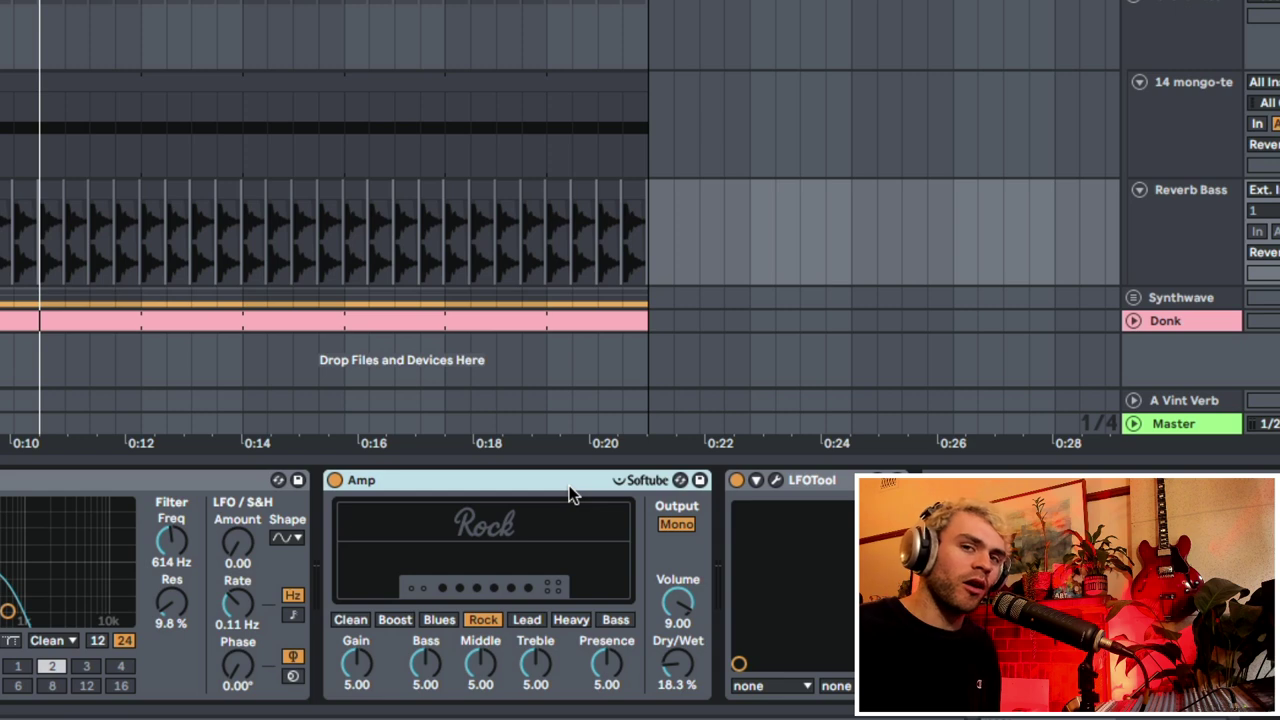
Step: Play the Reverb Bass audio track from bar 5 to audition its effect chain
{"action": "key", "text": "space"}
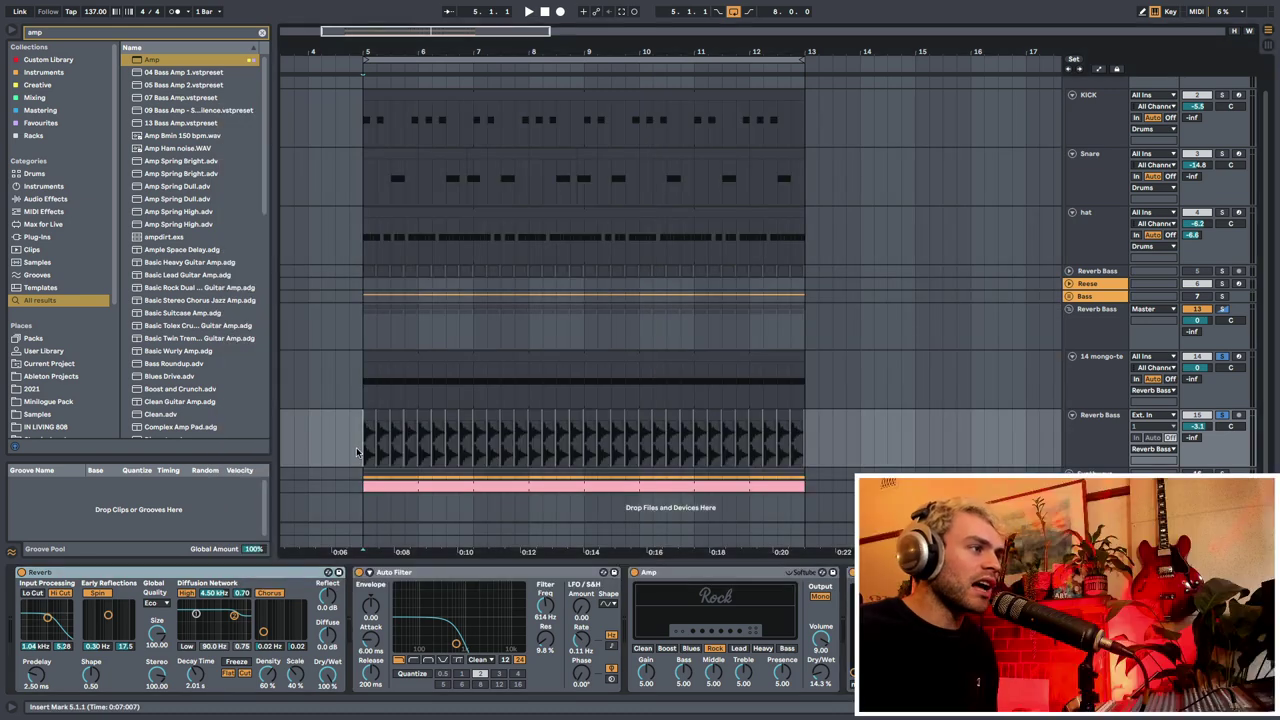
{"action": "left_click_drag", "start_coordinate": [364, 440], "coordinate": [416, 450]}
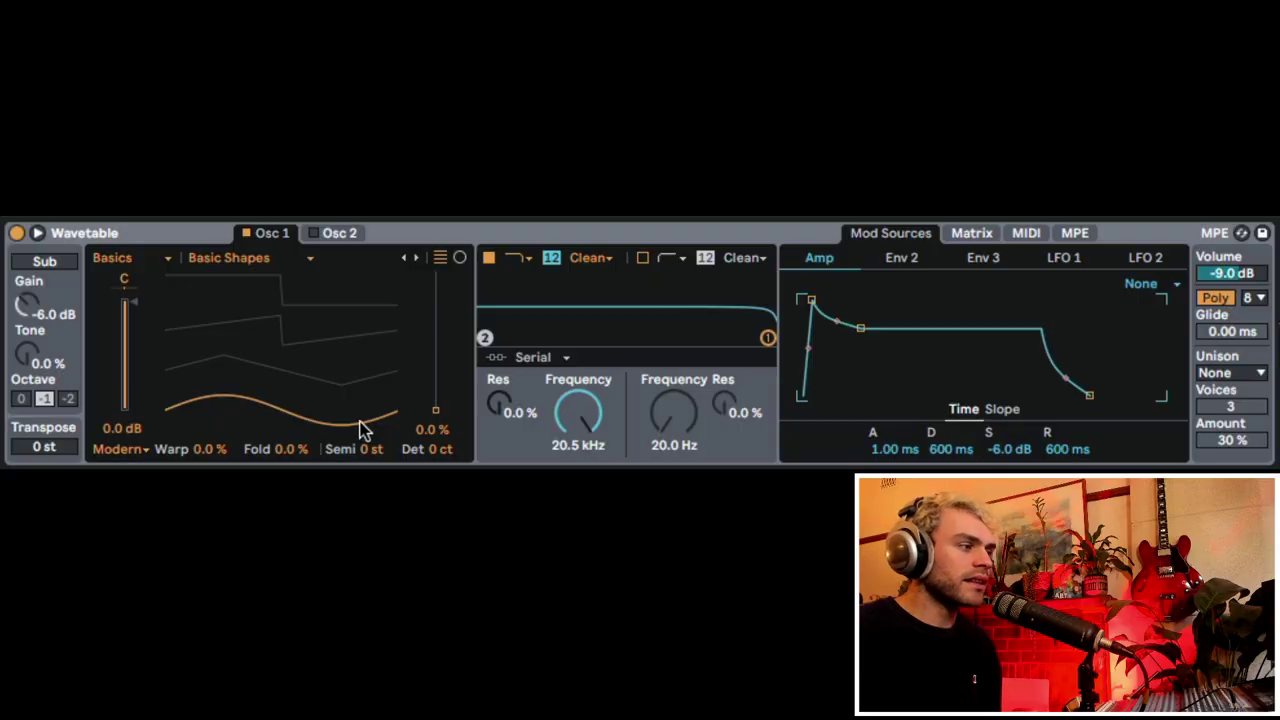
Step: Set Wetable's Osc 1 to a saw at 69% position raised 12 st, and lower the first filter to 543 Hz
{"action": "left_click_drag", "start_coordinate": [435, 410], "coordinate": [435, 316]}
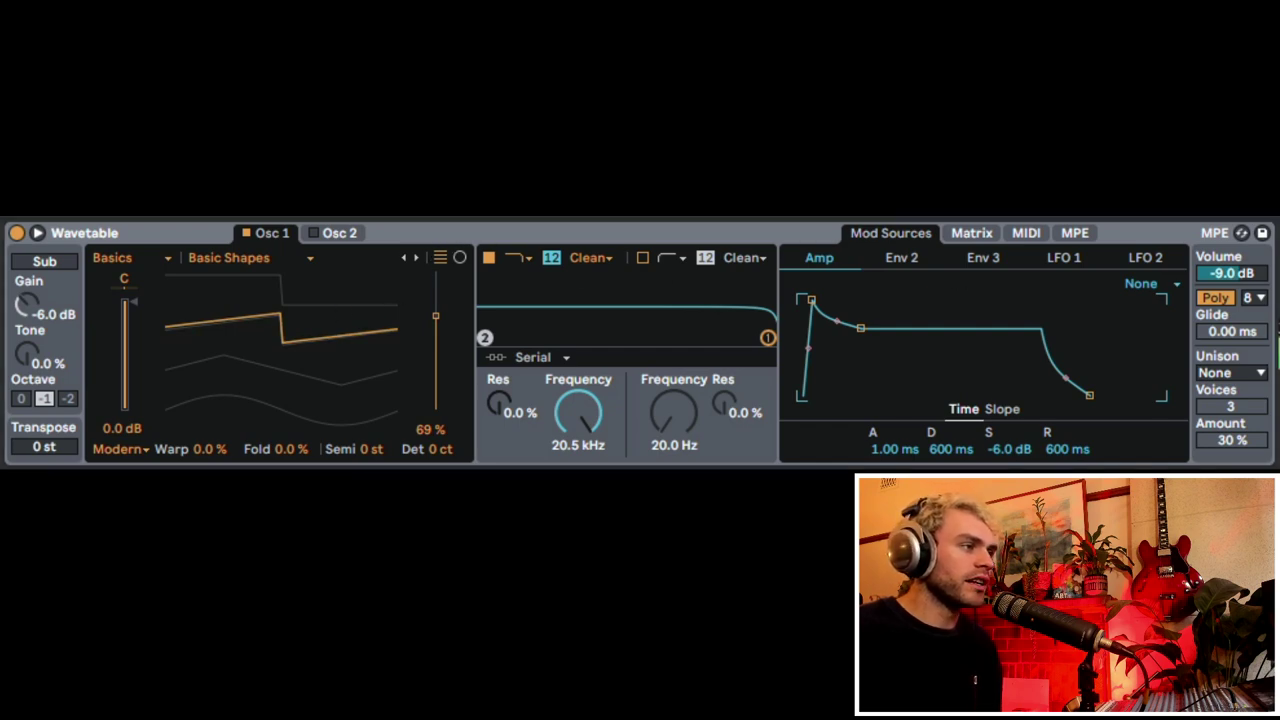
{"action": "left_click", "coordinate": [379, 454]}
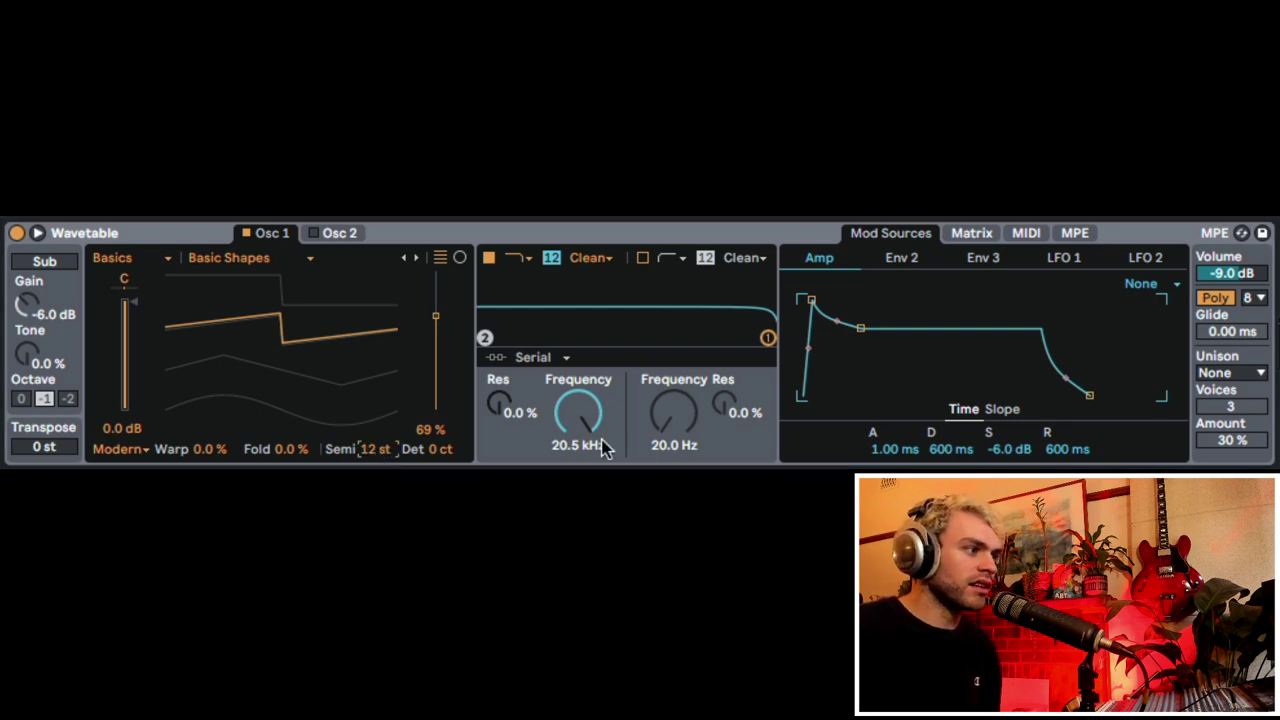
{"action": "left_click_drag", "start_coordinate": [610, 420], "coordinate": [610, 485]}
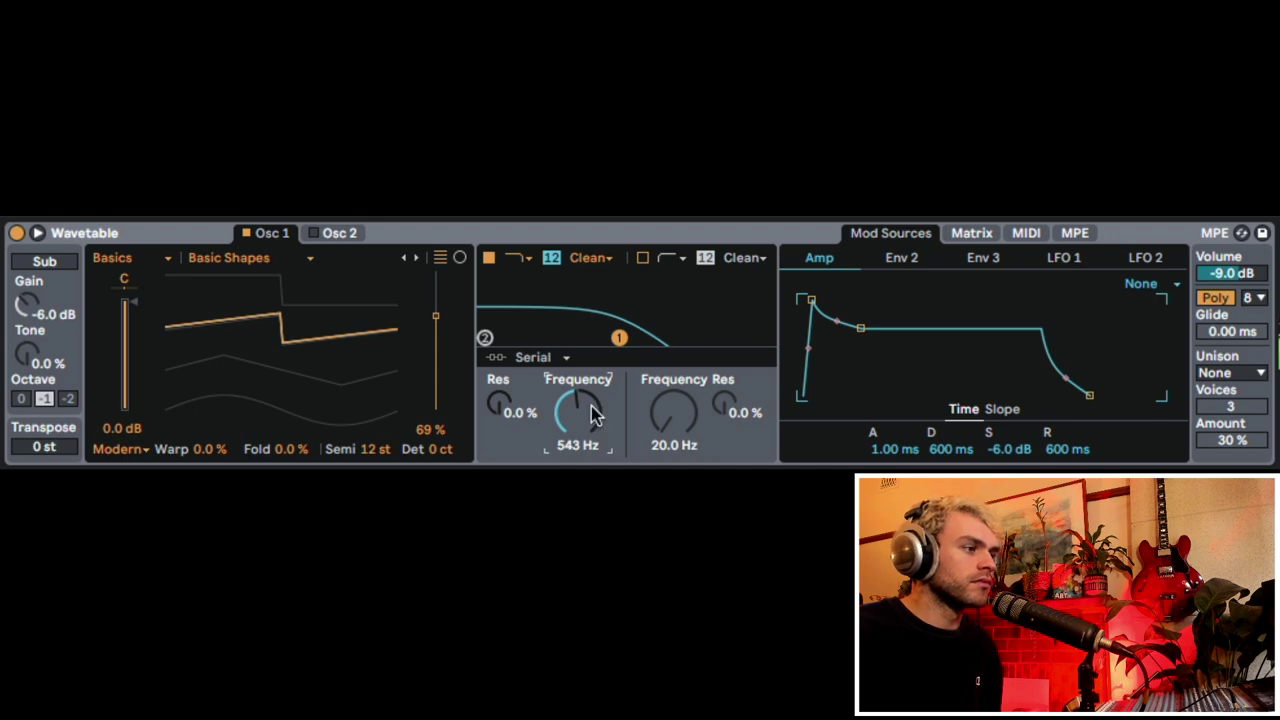
Step: Shape Env 2 with a 956 ms decay and 0% sustain
{"action": "left_click", "coordinate": [940, 285]}
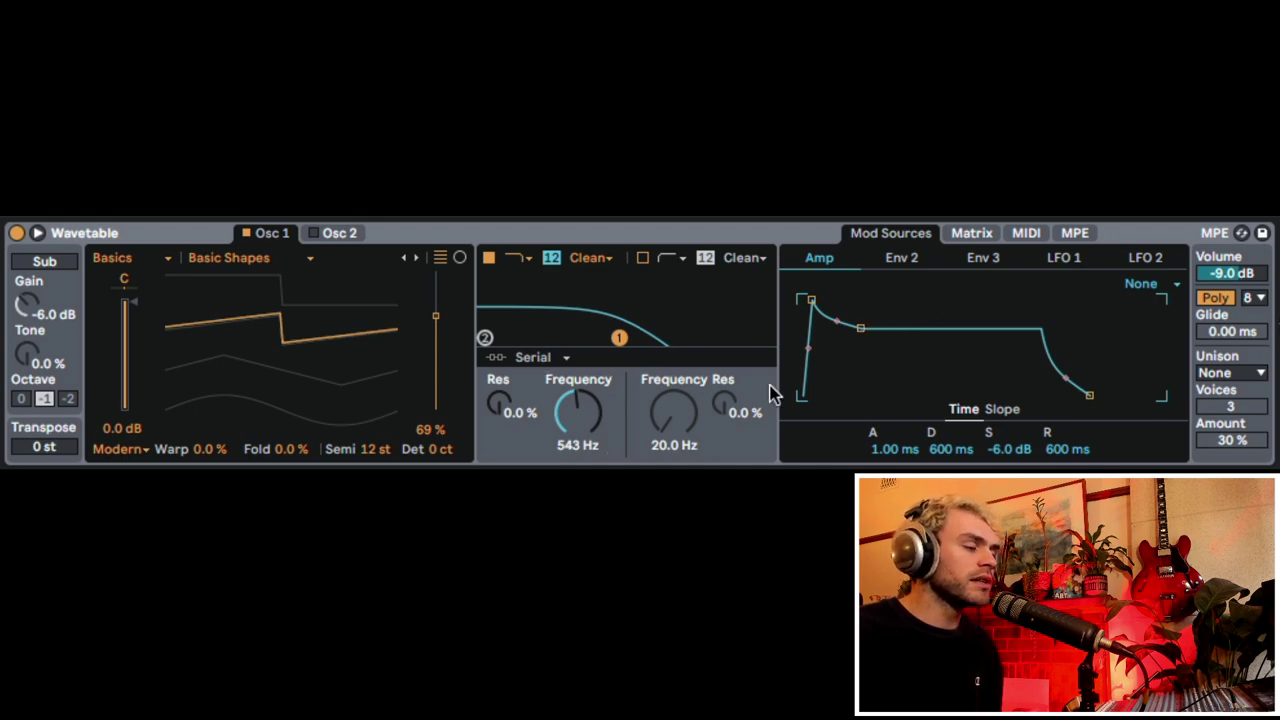
{"action": "left_click", "coordinate": [906, 262]}
{"action": "left_click_drag", "start_coordinate": [857, 343], "coordinate": [867, 395]}
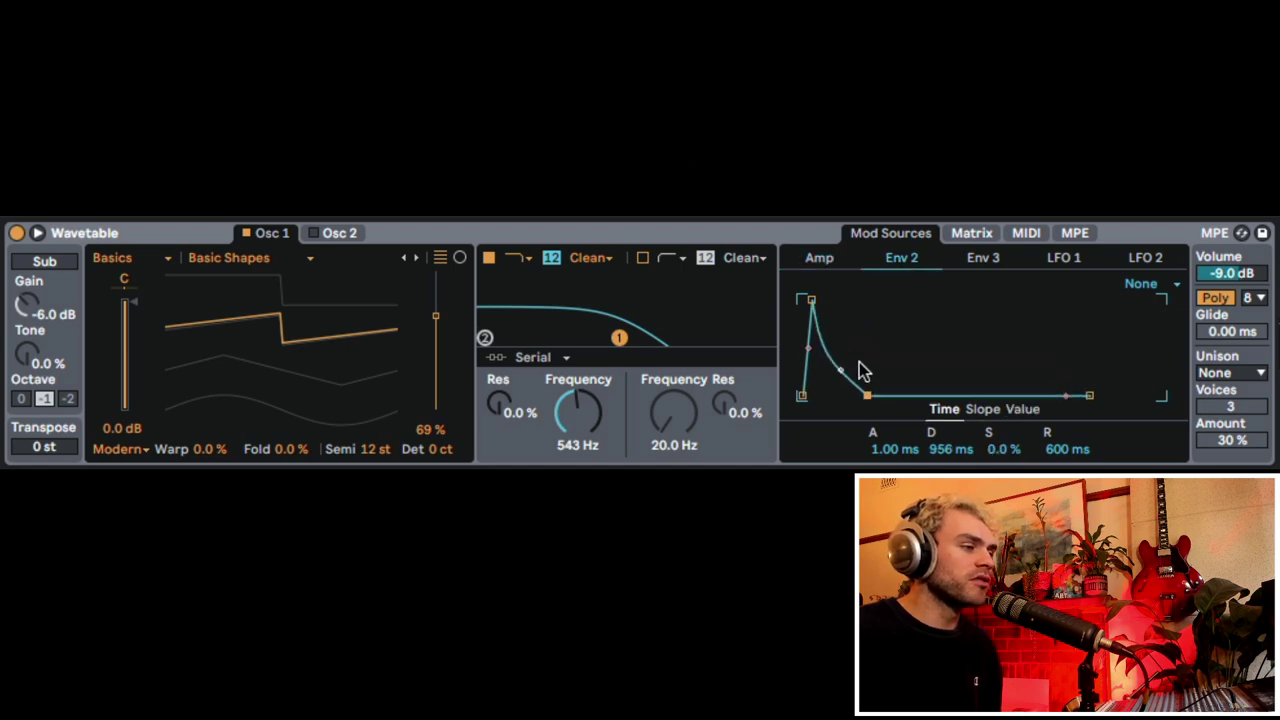
Step: Route Env 2 to Filter 1 Freq with an amount of 33 and lower the first filter's frequency to 88.3 Hz
{"action": "left_click", "coordinate": [968, 238]}
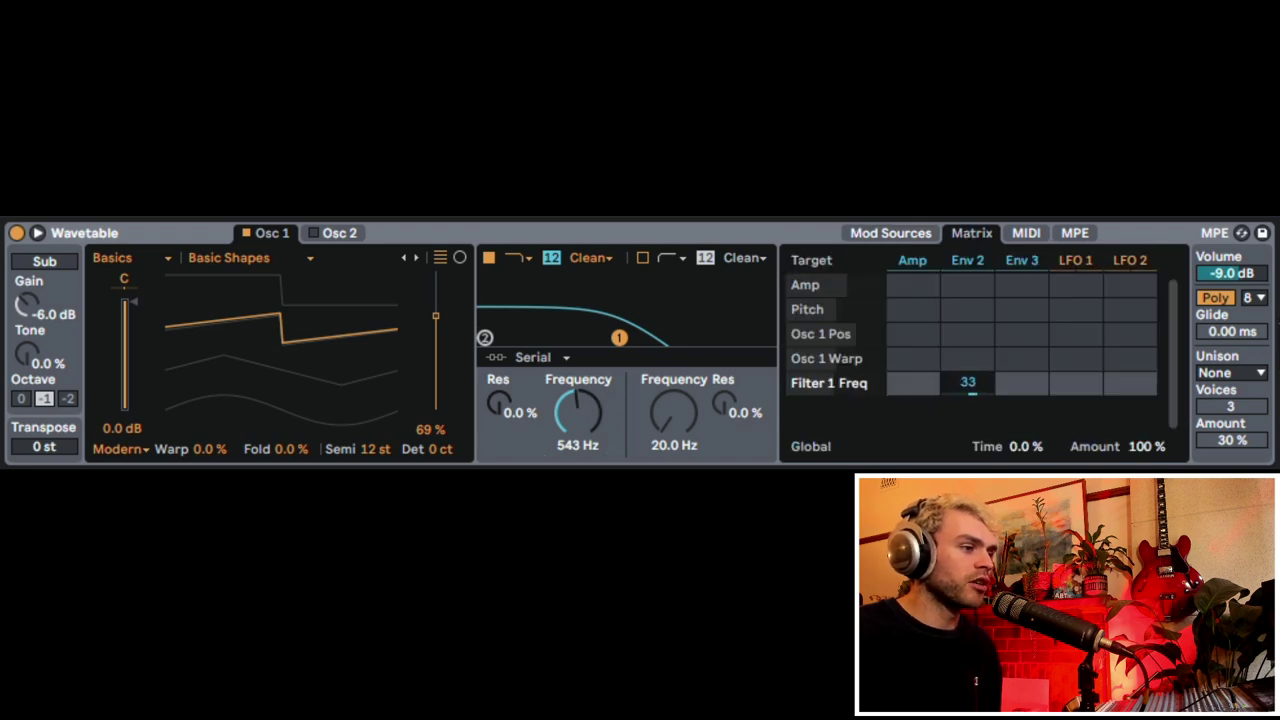
{"action": "left_click_drag", "start_coordinate": [562, 428], "coordinate": [562, 480]}
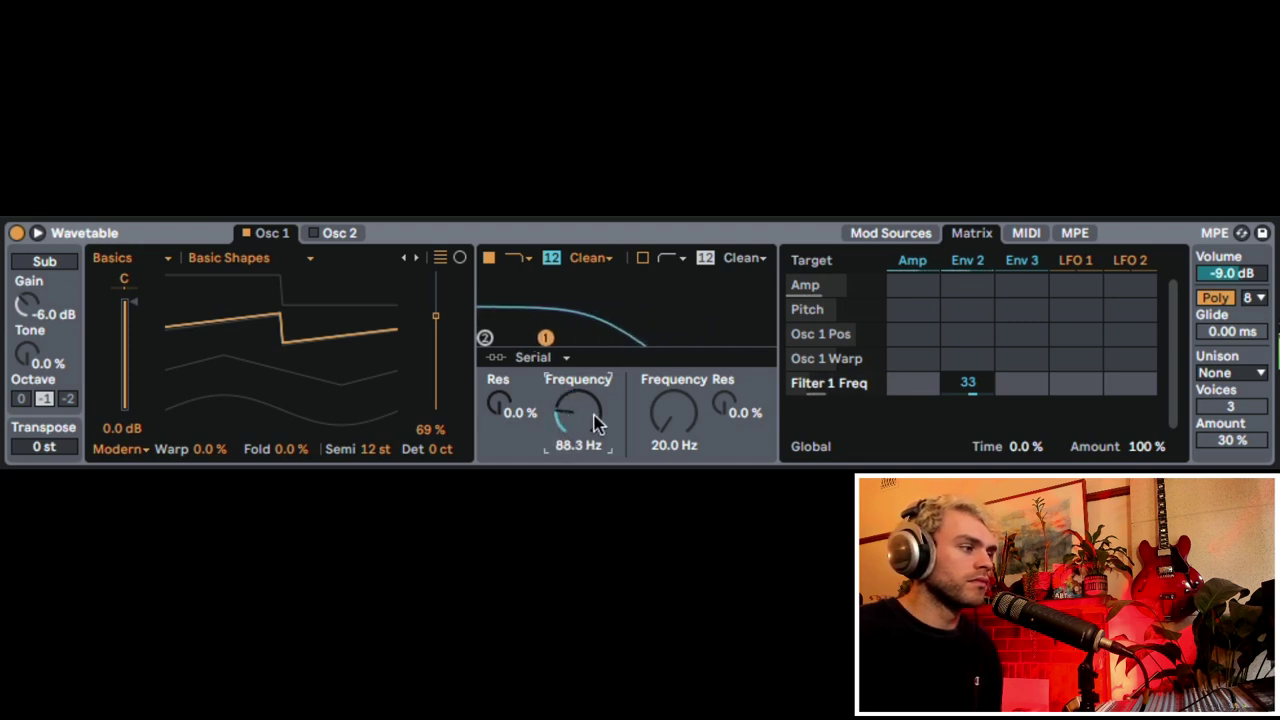
Step: Enable Osc 2 and set its Basic Shapes position to 67% for a saw wave, checking it against Osc 1
{"action": "left_click", "coordinate": [53, 264]}
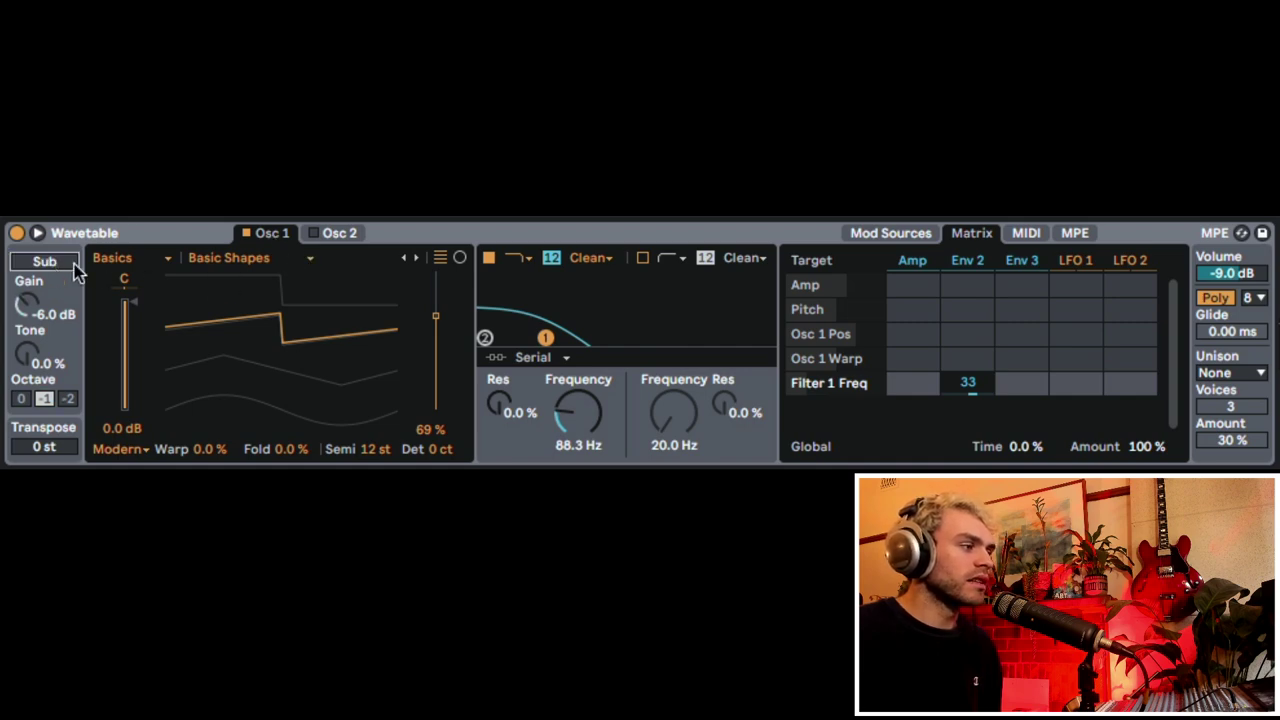
{"action": "left_click", "coordinate": [336, 236]}
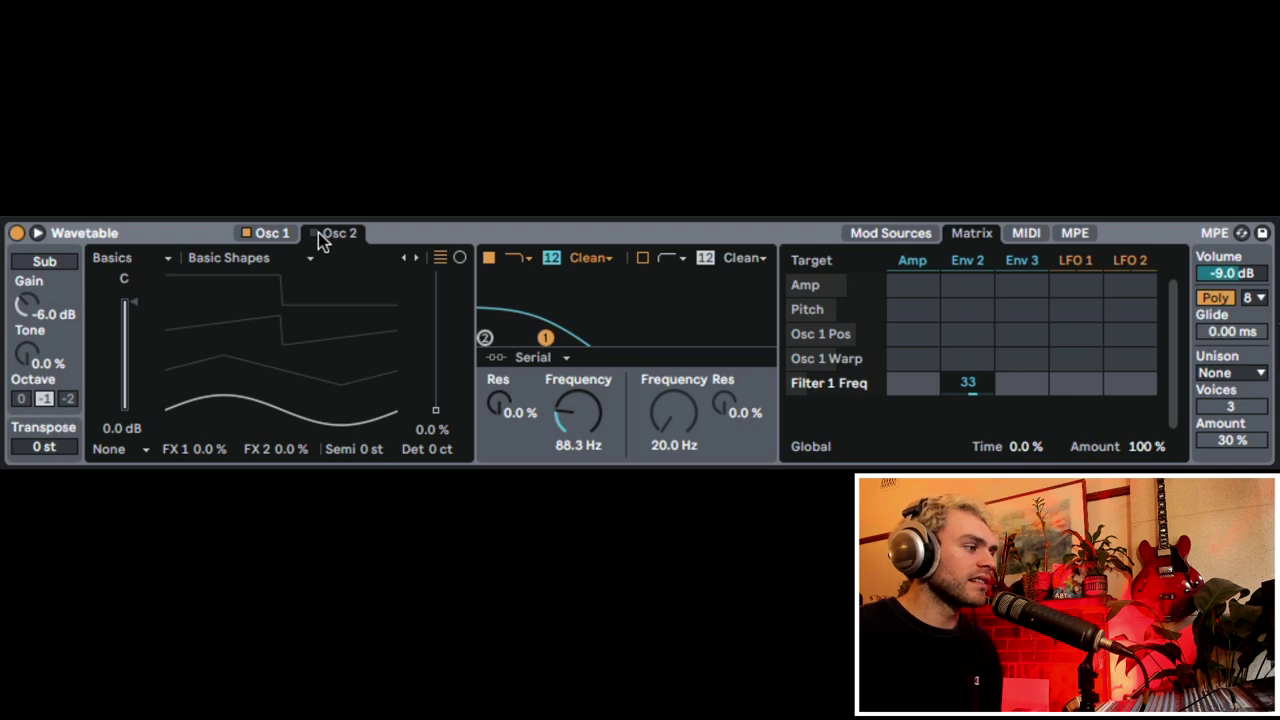
{"action": "left_click", "coordinate": [314, 233]}
{"action": "left_click_drag", "start_coordinate": [435, 410], "coordinate": [435, 316]}
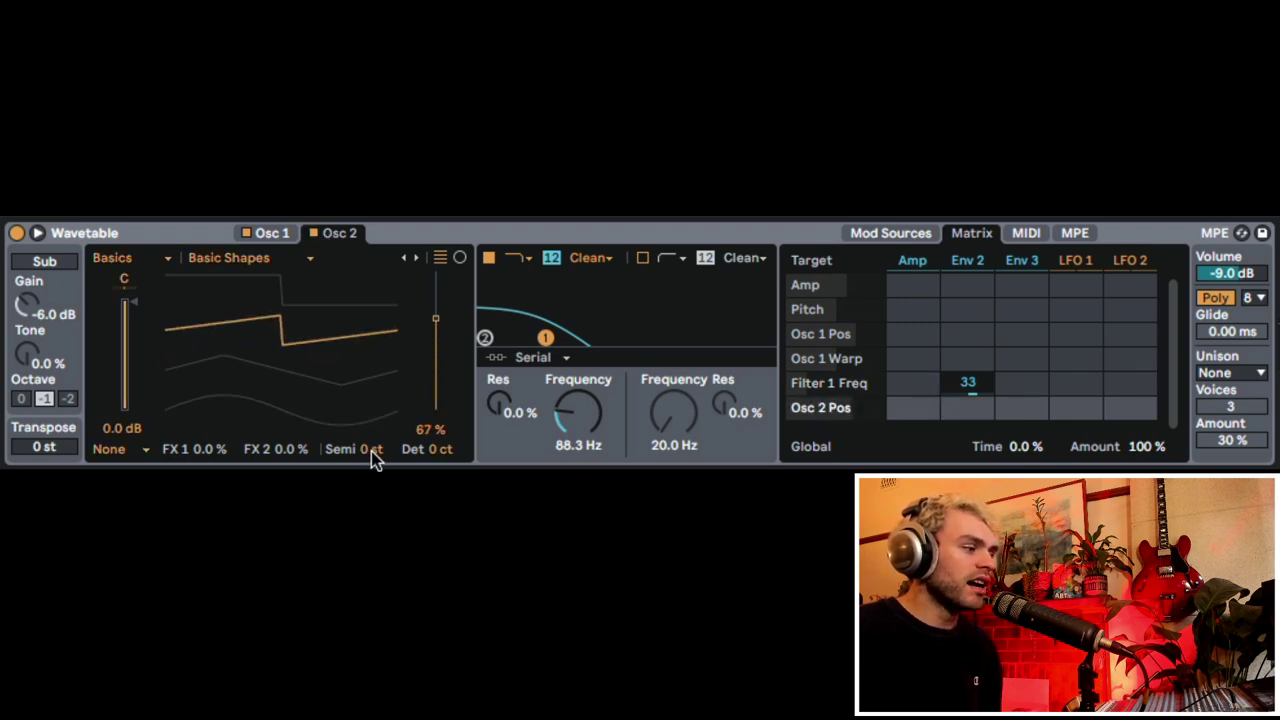
{"action": "left_click", "coordinate": [271, 233]}
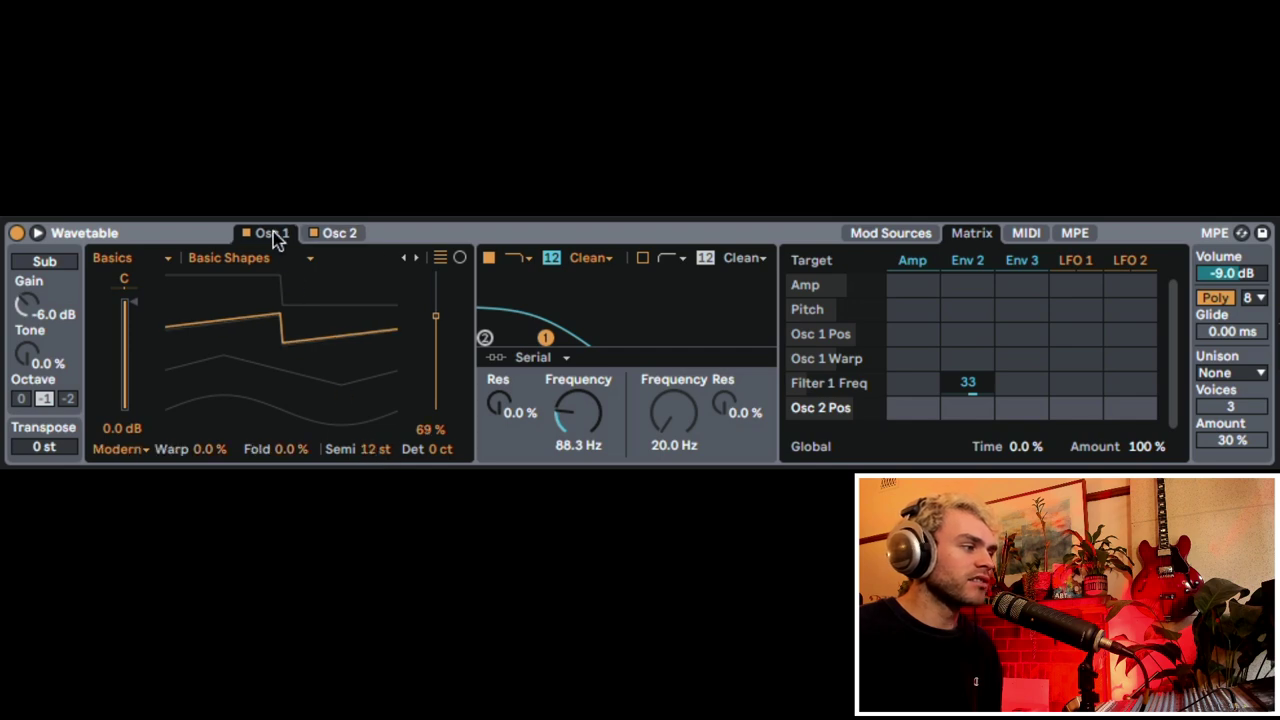
{"action": "left_click", "coordinate": [336, 236]}
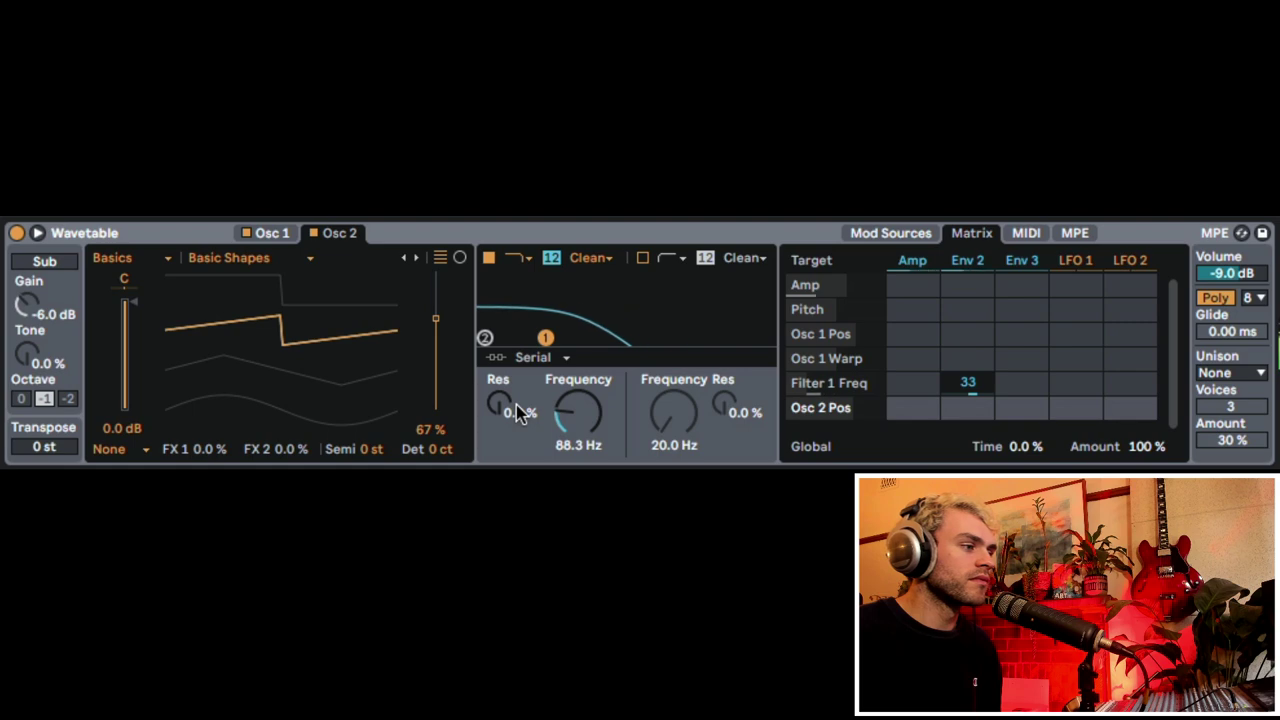
Step: Lower the first filter to 79.1 Hz and detune Osc 1 by -8 ct and Osc 2 by 8 ct
{"action": "left_click_drag", "start_coordinate": [573, 412], "coordinate": [573, 424]}
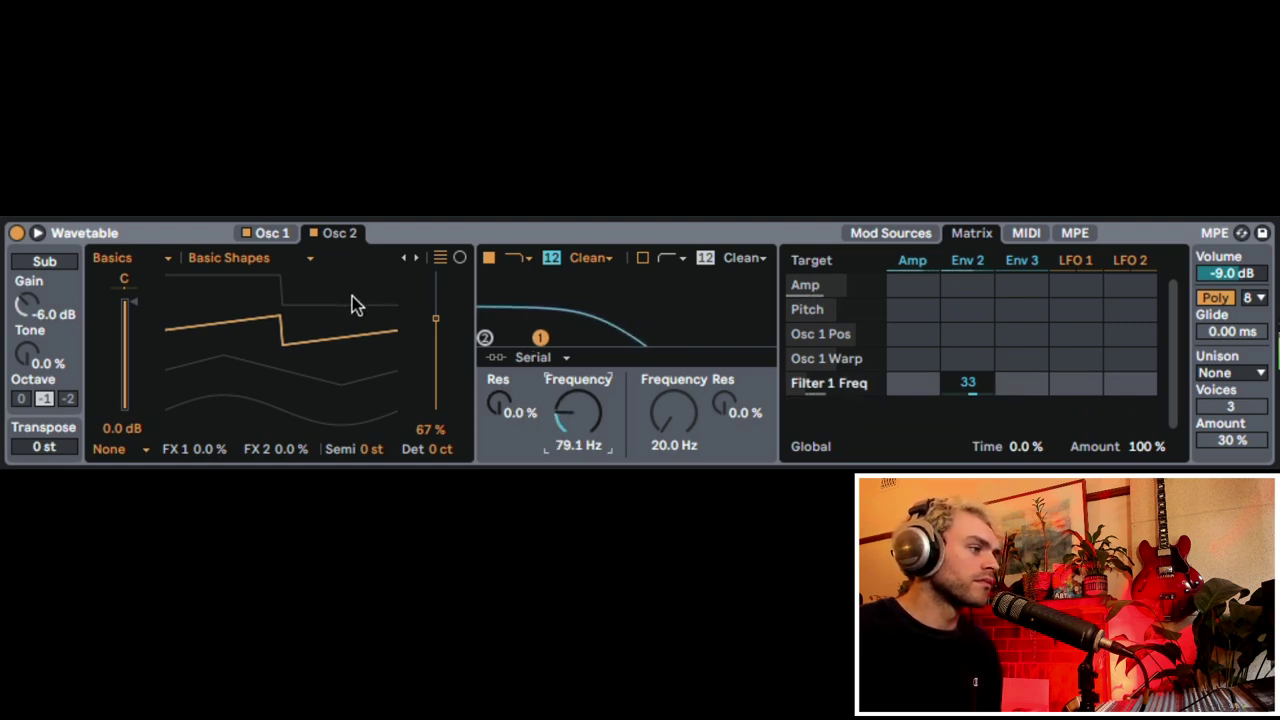
{"action": "left_click_drag", "start_coordinate": [446, 452], "coordinate": [446, 446]}
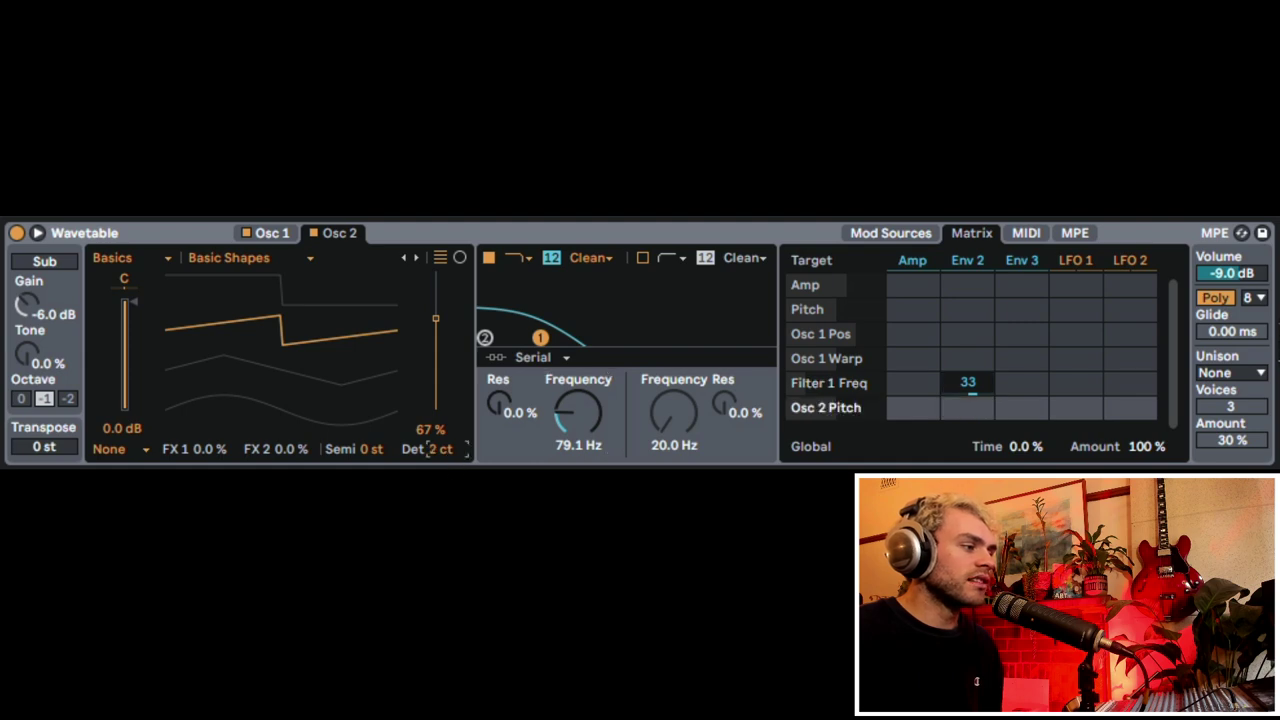
{"action": "left_click", "coordinate": [277, 234]}
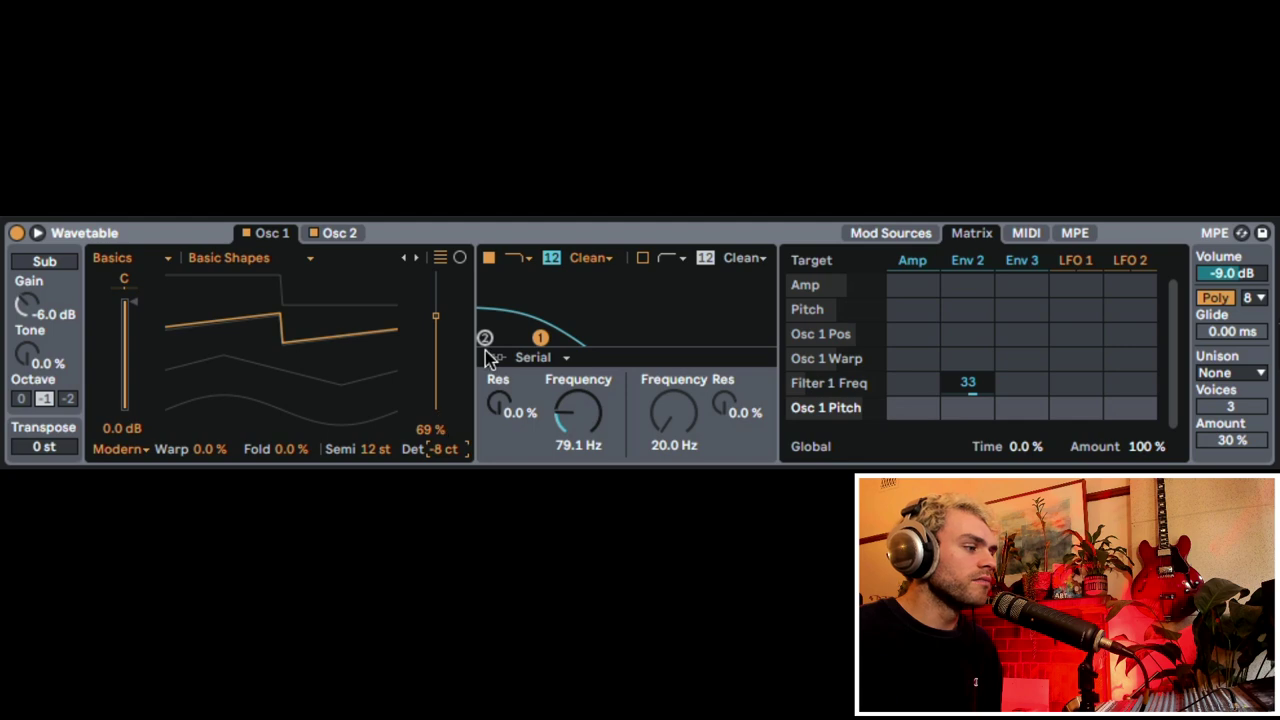
{"action": "left_click", "coordinate": [340, 243]}
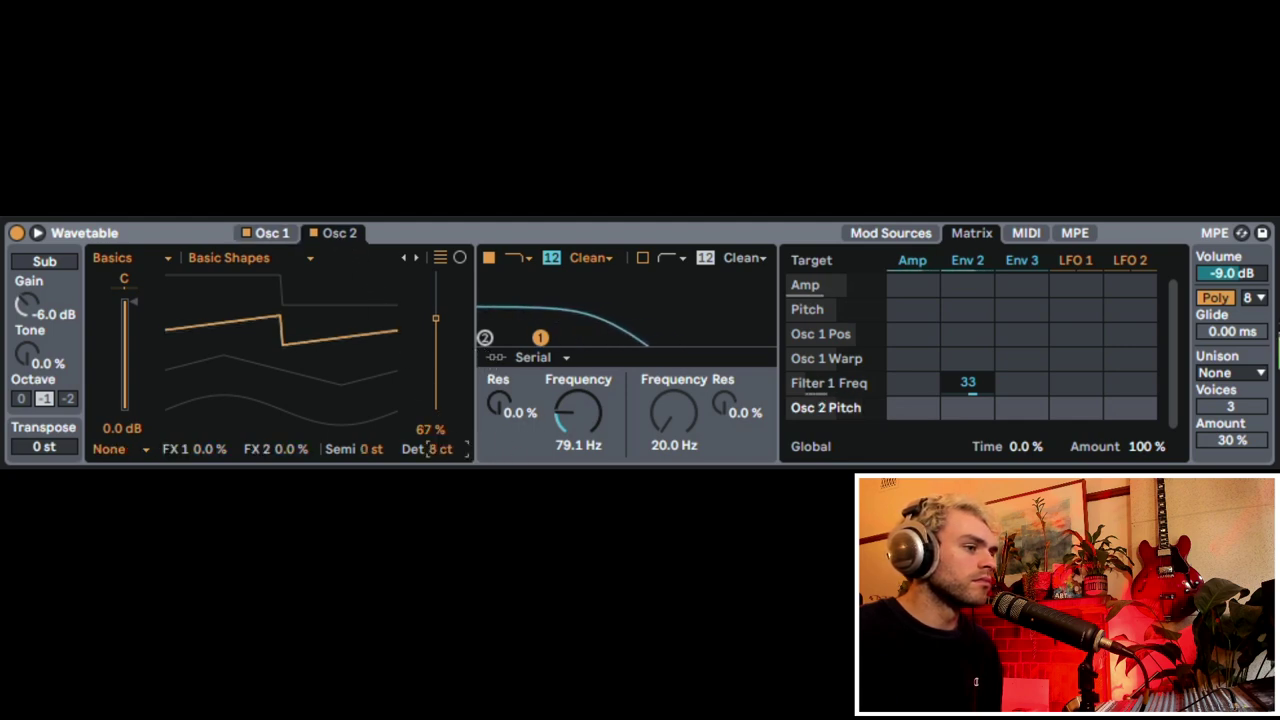
Step: Switch the synth to Mono and apply Classic unison with an amount of 23%
{"action": "left_click", "coordinate": [1220, 305]}
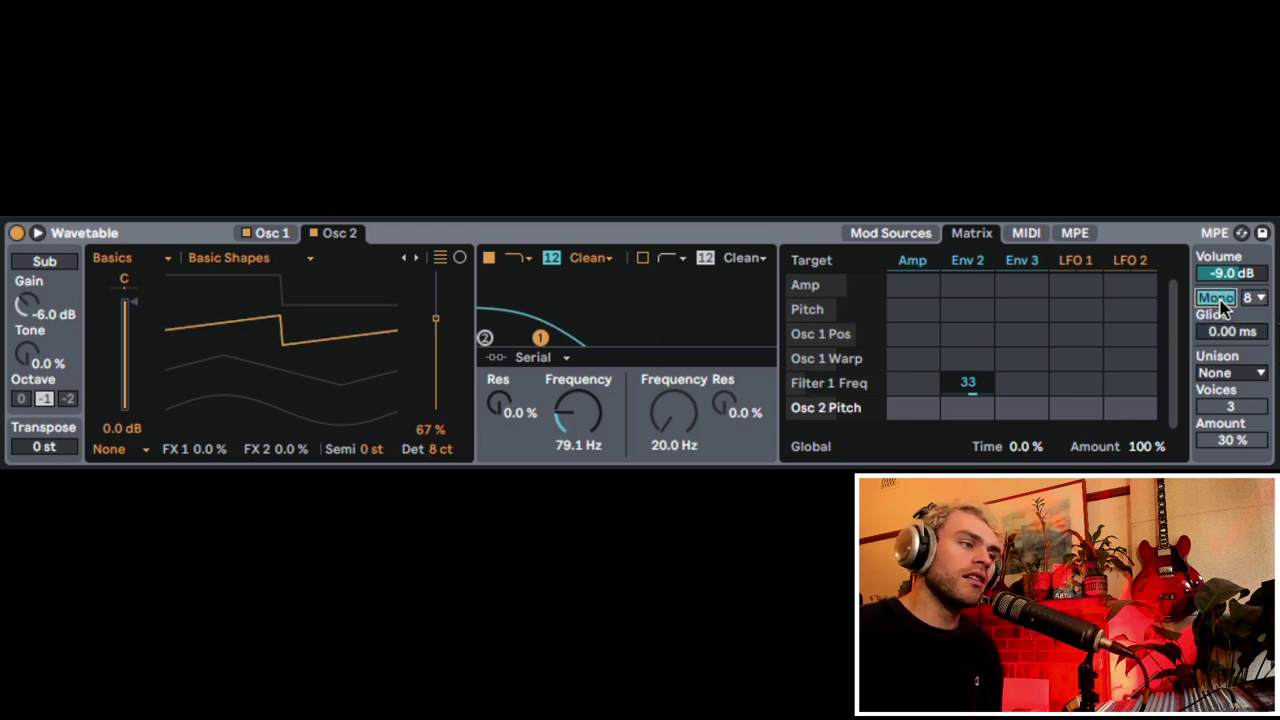
{"action": "left_click", "coordinate": [1255, 374]}
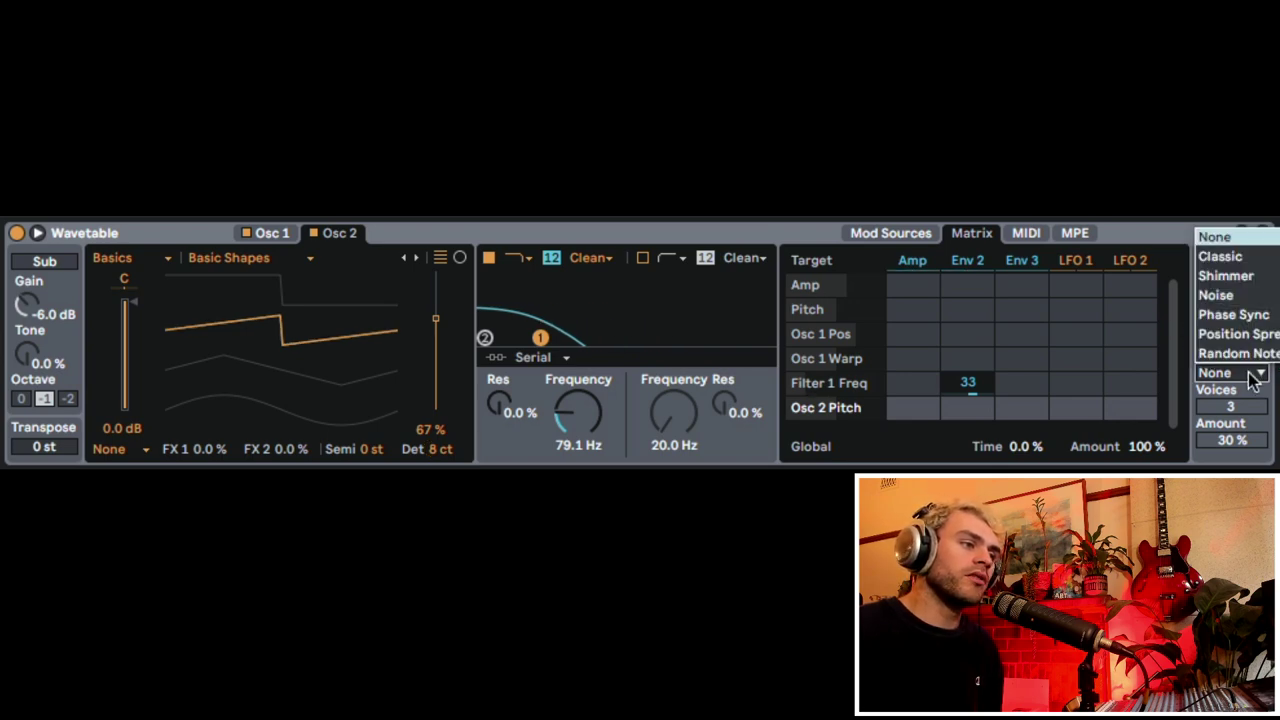
{"action": "left_click", "coordinate": [1222, 257]}
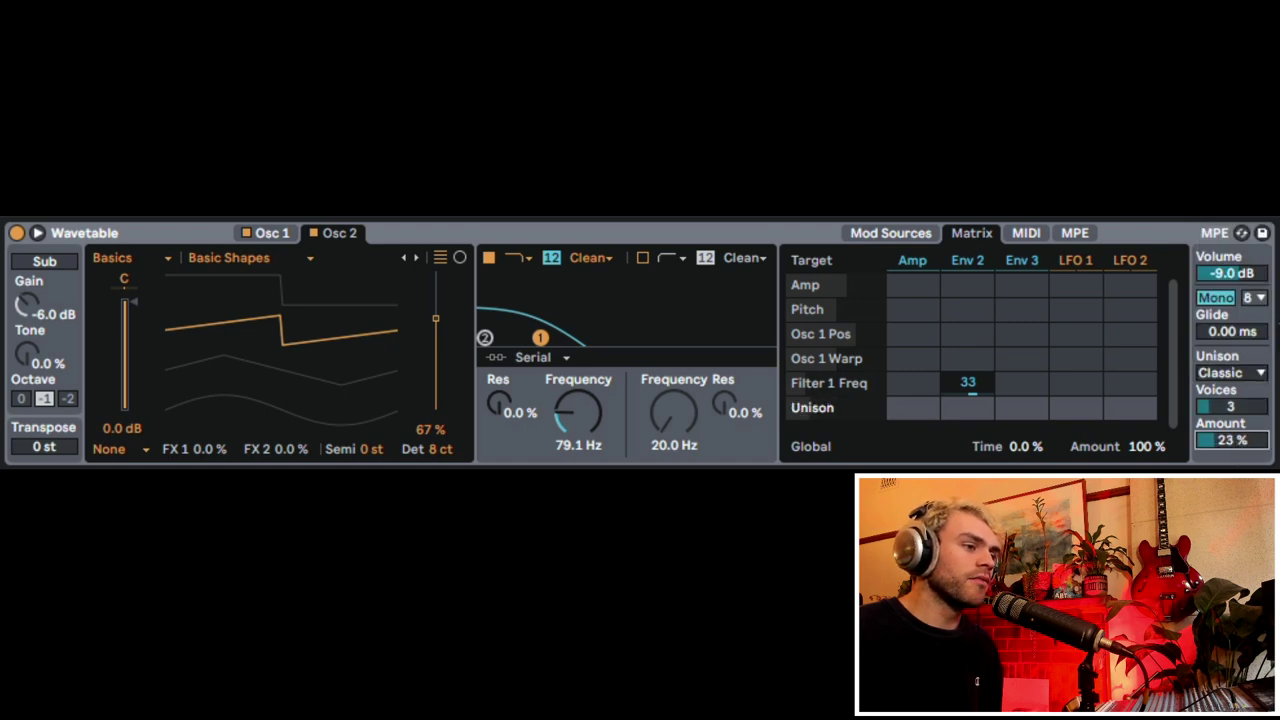
Step: Reduce the unison amount to 20% and fine-tune the first filter's frequency and resonance
{"action": "key", "text": "Down"}
{"action": "key", "text": "Down"}
{"action": "key", "text": "Down"}
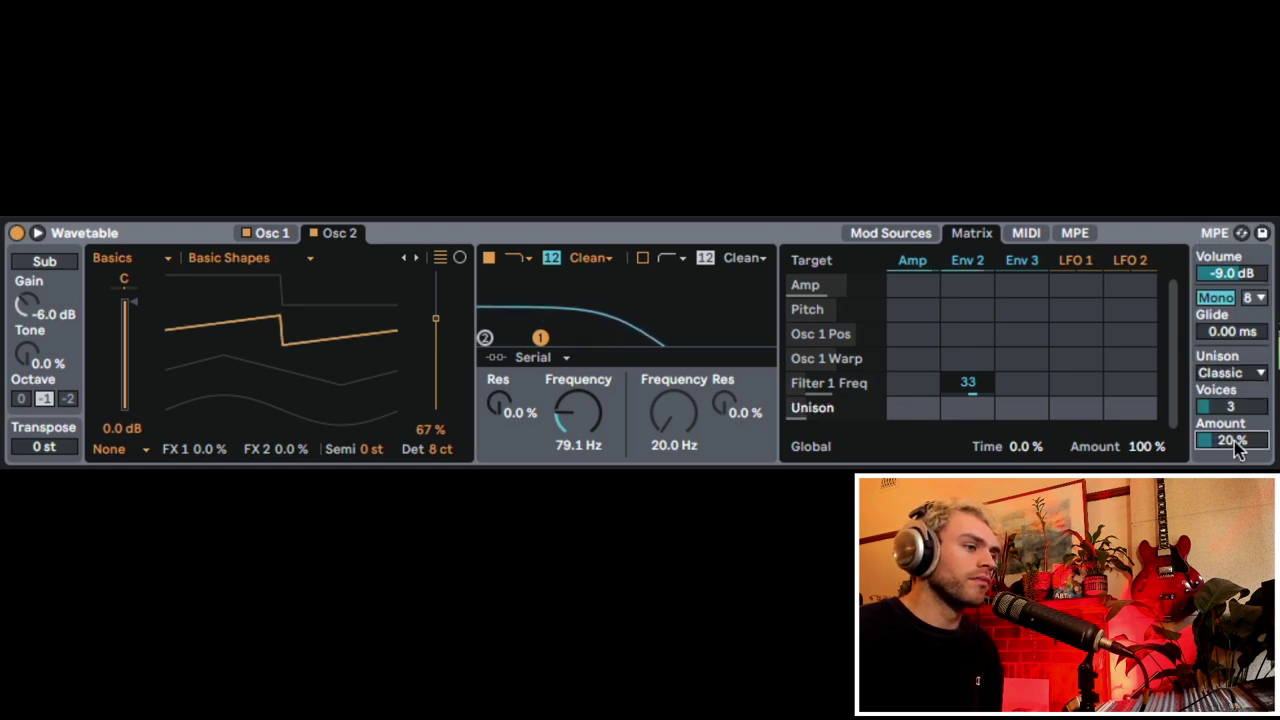
{"action": "left_click_drag", "start_coordinate": [578, 412], "coordinate": [578, 422]}
{"action": "left_click_drag", "start_coordinate": [502, 407], "coordinate": [502, 404]}
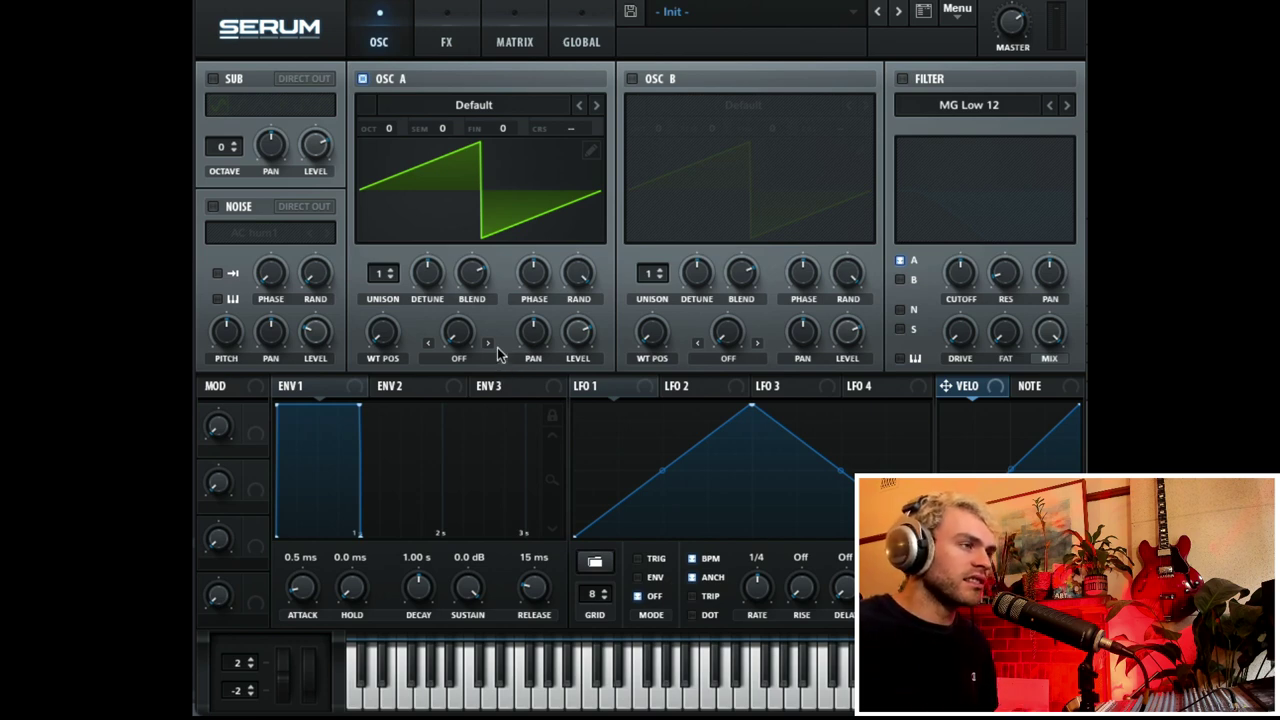
Step: In Serum, load the Analog_BD_Sin wavetable into Osc A and set its unison to 6 voices
{"action": "left_click", "coordinate": [595, 106]}
{"action": "left_click", "coordinate": [596, 106]}
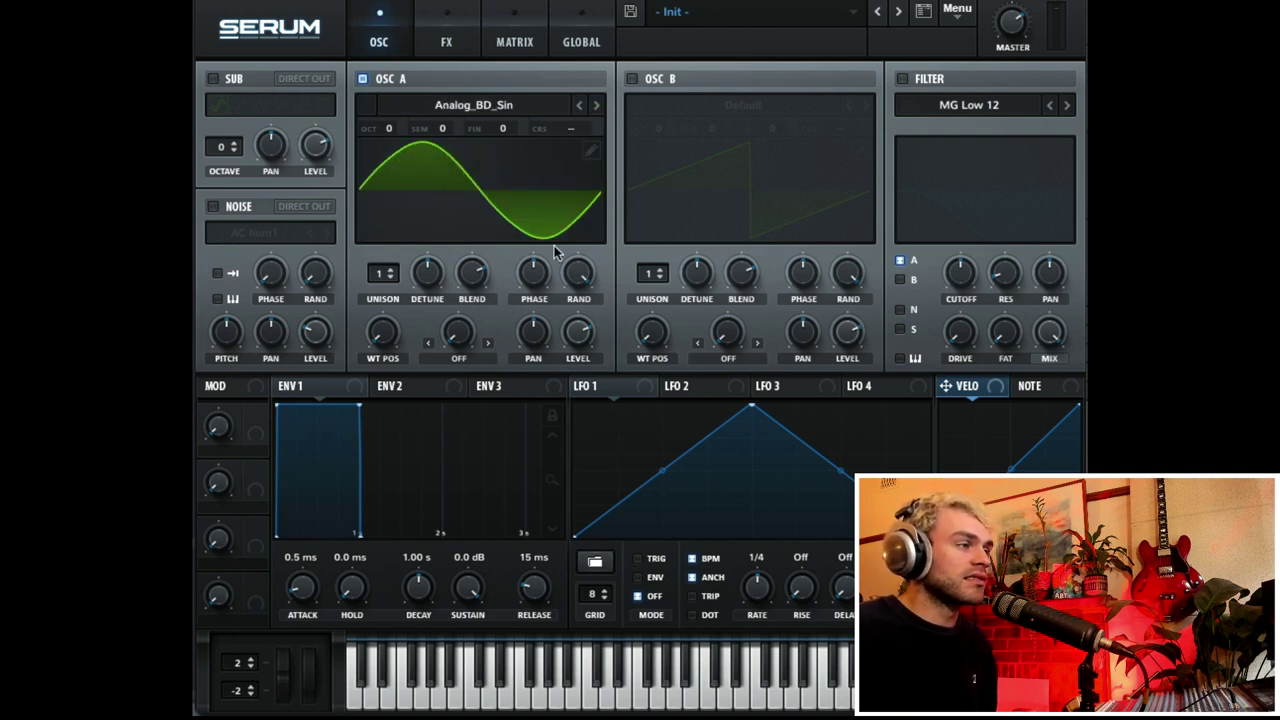
{"action": "left_click_drag", "start_coordinate": [381, 281], "coordinate": [381, 212]}
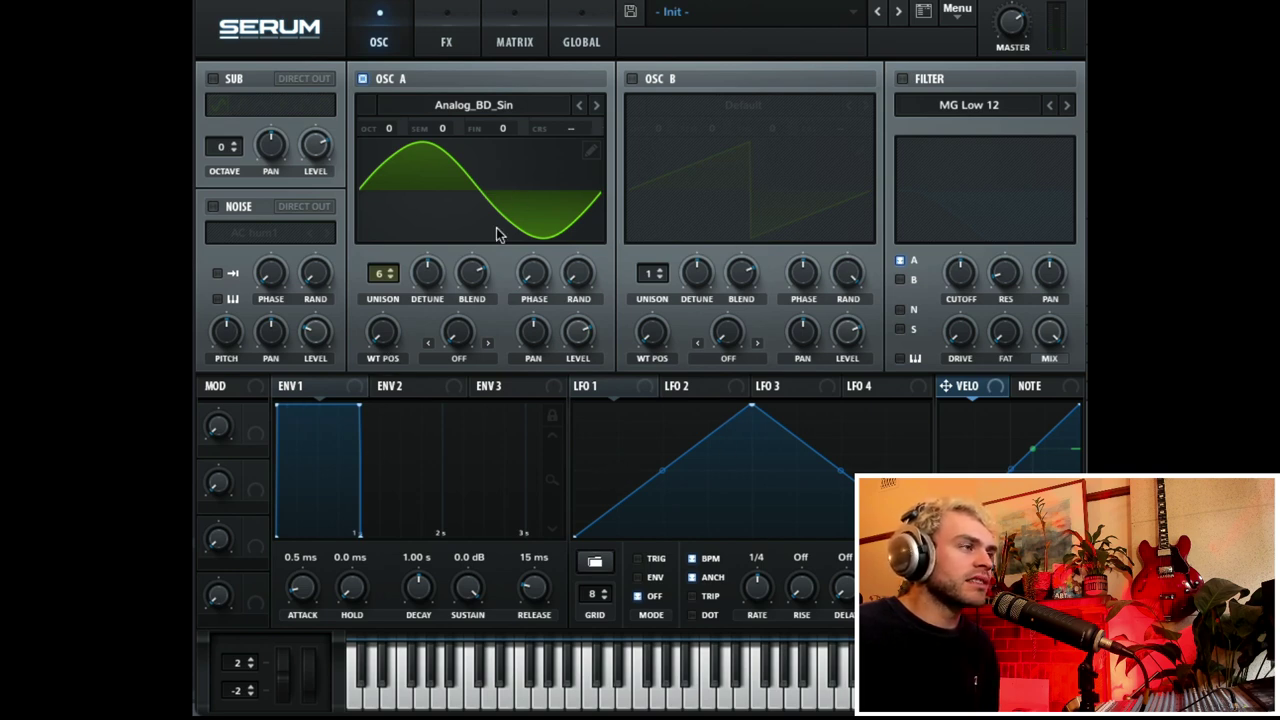
Step: Copy Osc A's settings to Osc B and turn Osc B's level all the way down
{"action": "left_click", "coordinate": [957, 14]}
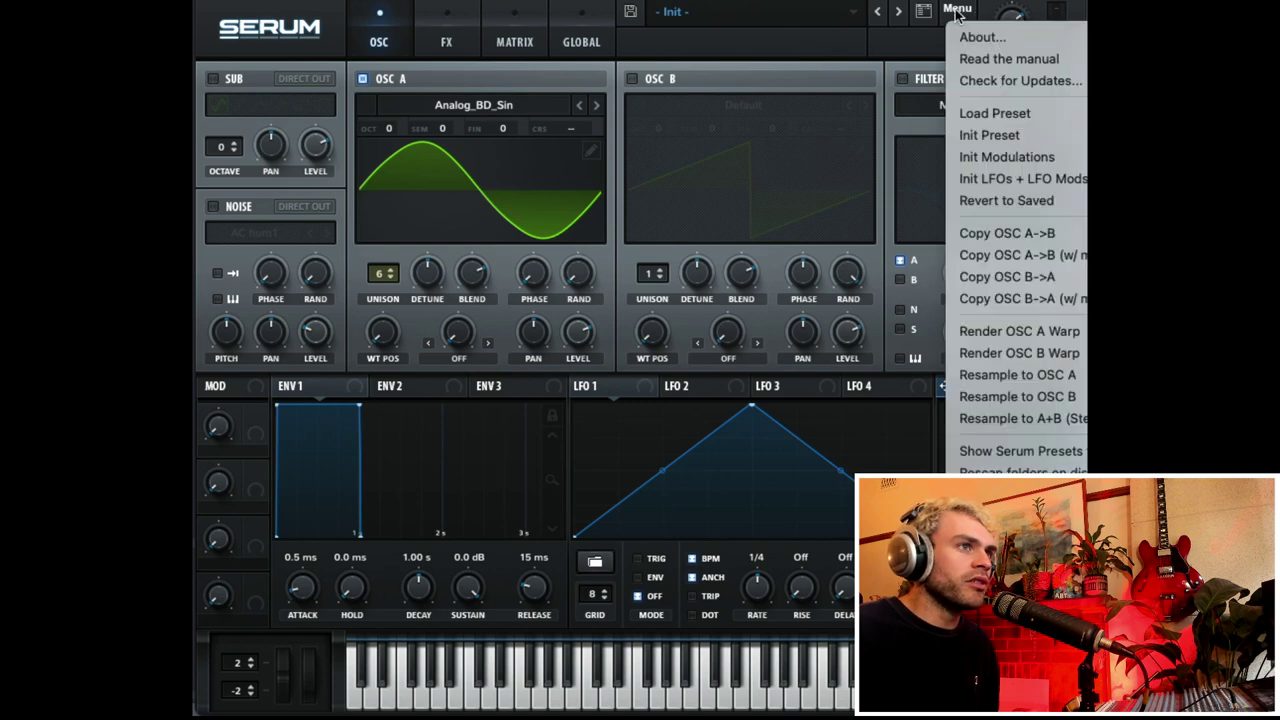
{"action": "left_click", "coordinate": [942, 246]}
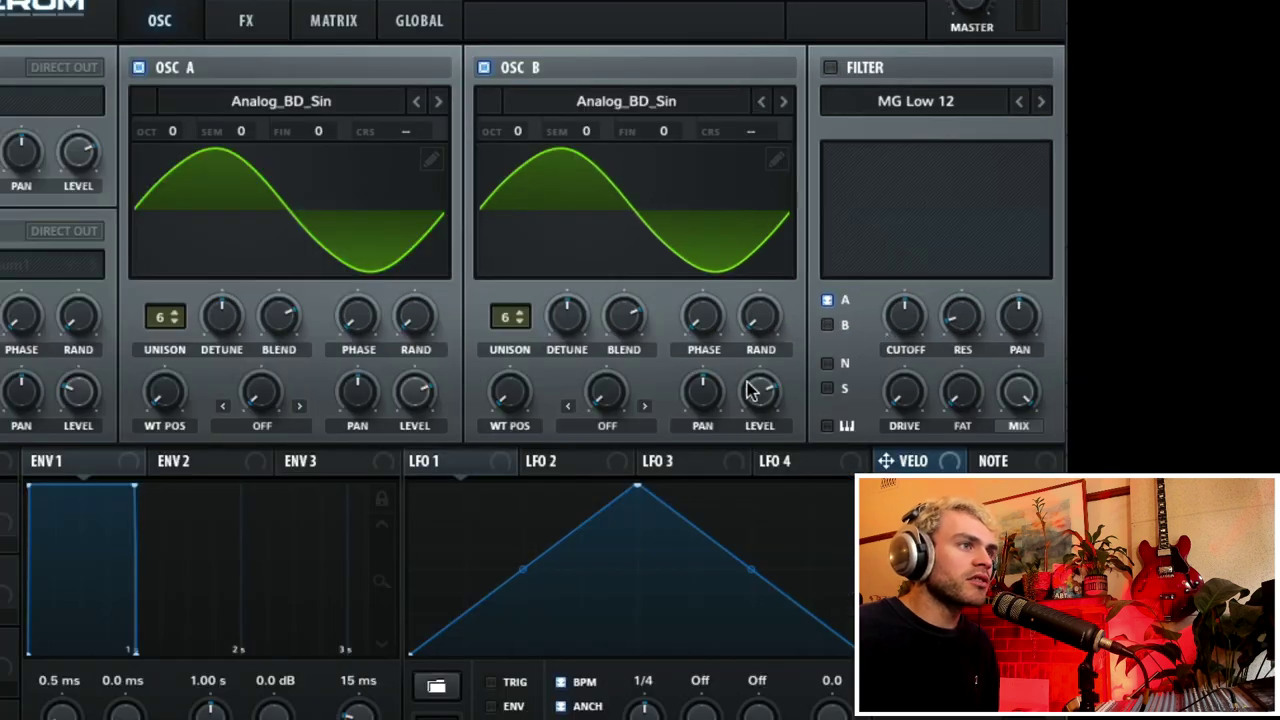
{"action": "left_click_drag", "start_coordinate": [752, 390], "coordinate": [784, 688]}
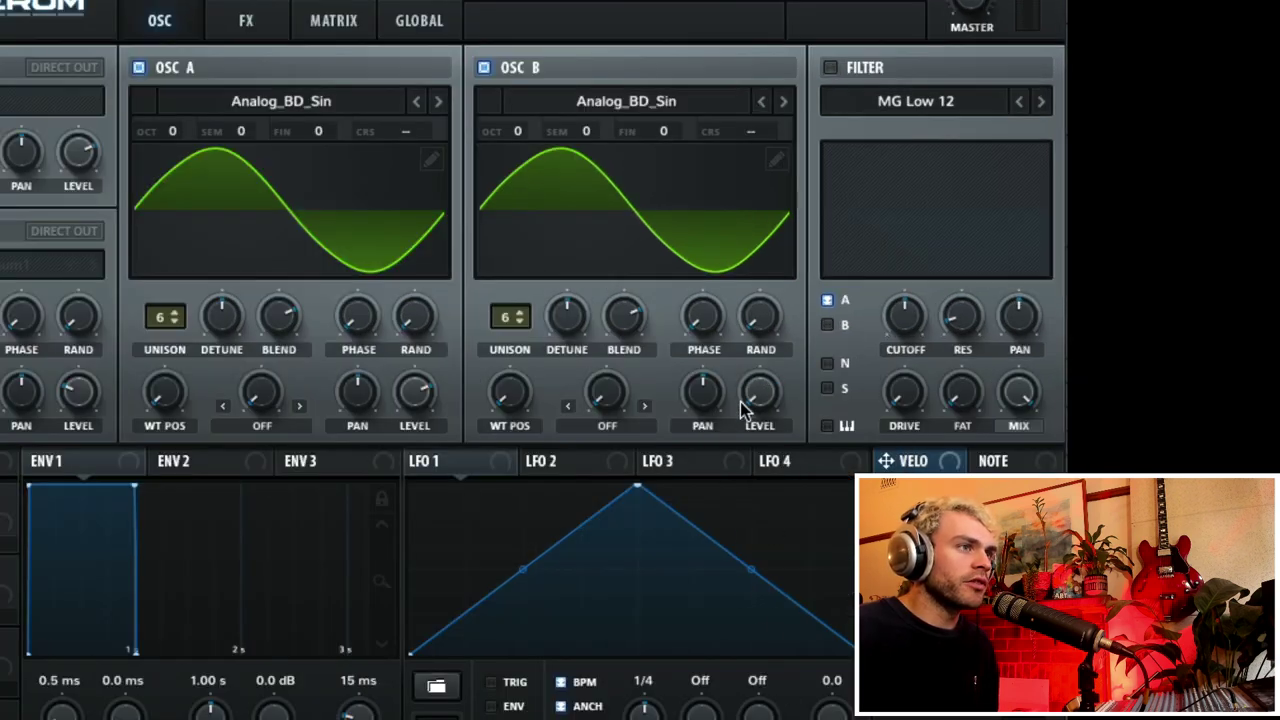
{"action": "left_click", "coordinate": [255, 238]}
{"action": "left_click", "coordinate": [300, 228]}
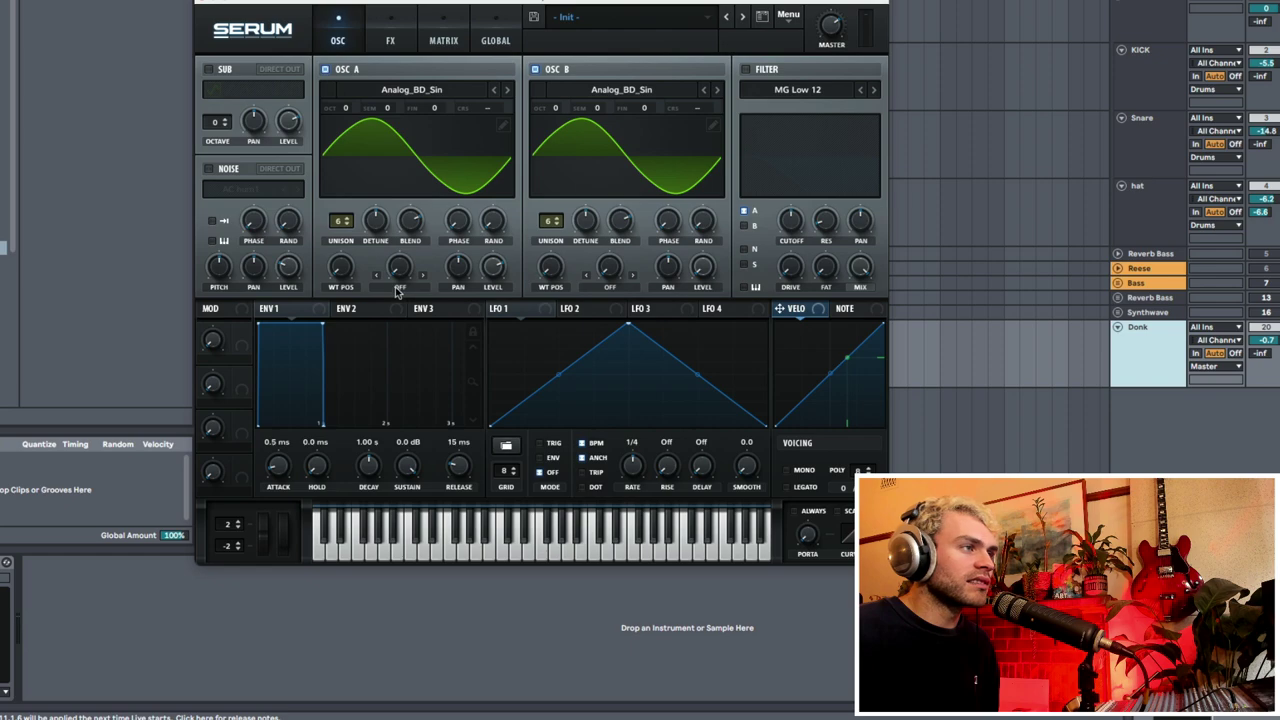
Step: Set Osc A's warp mode to FM (from B) and raise the warp amount
{"action": "left_click", "coordinate": [398, 288]}
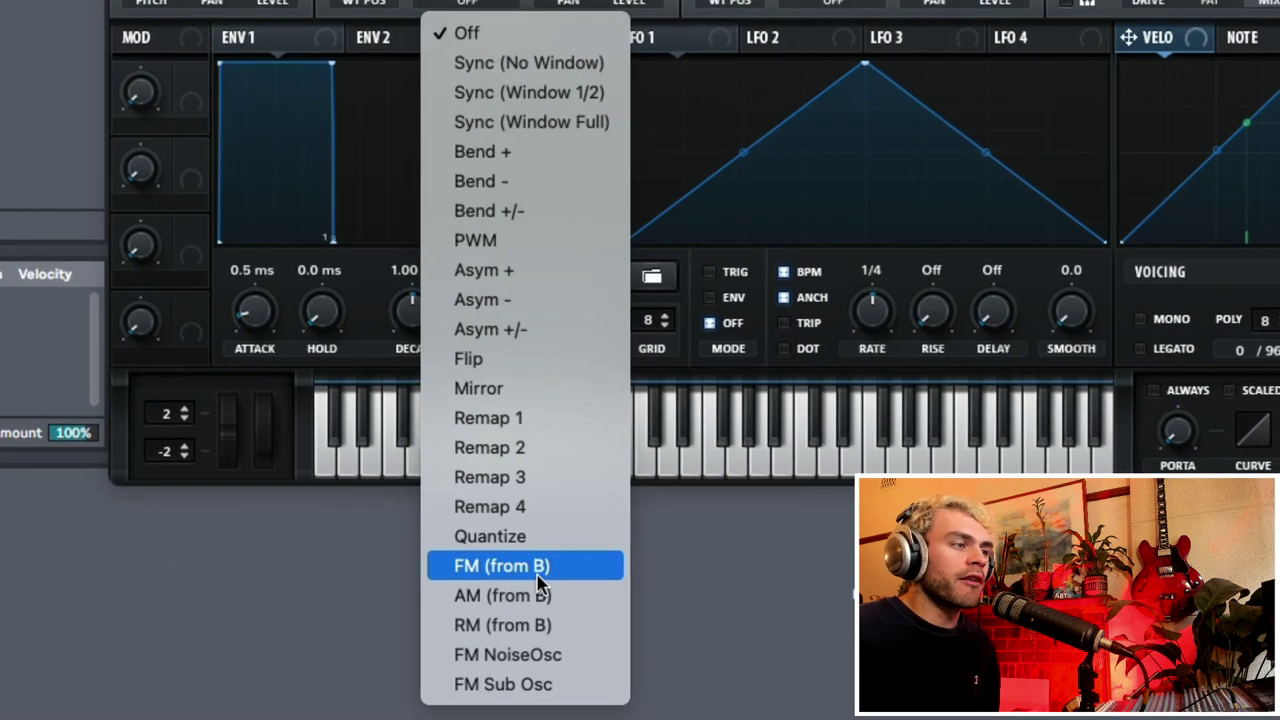
{"action": "left_click", "coordinate": [537, 580]}
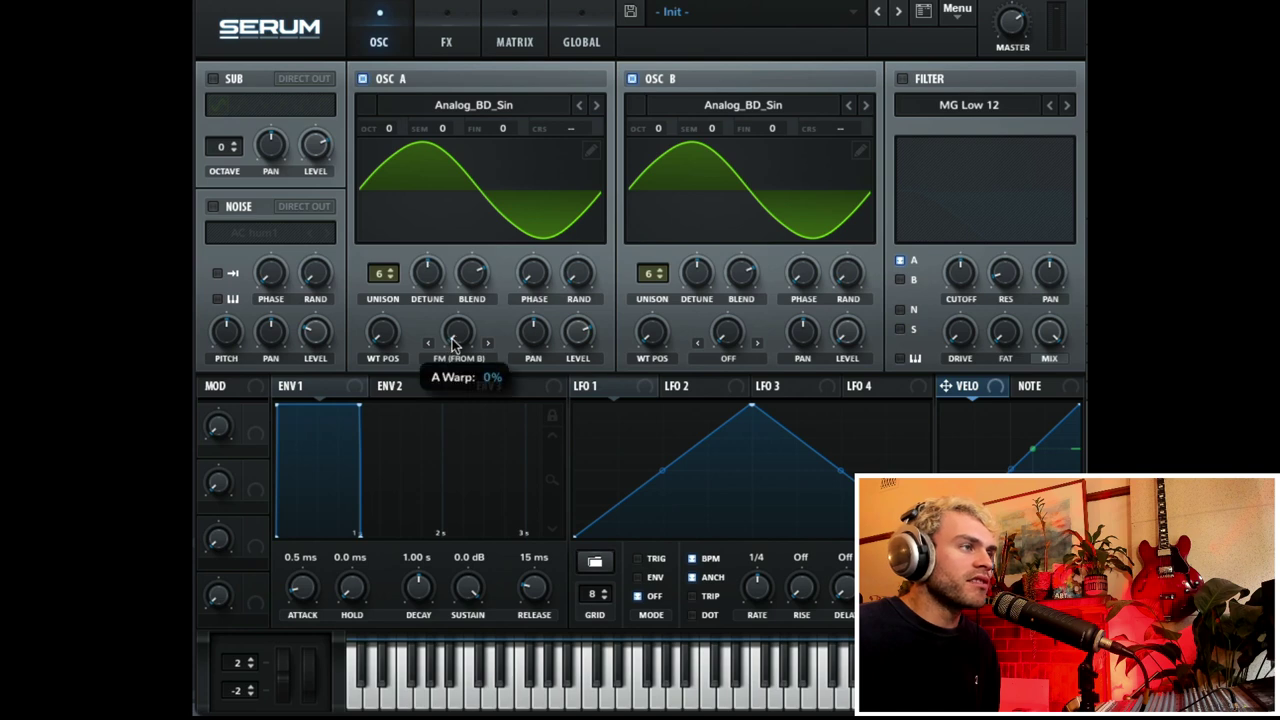
{"action": "left_click_drag", "start_coordinate": [455, 345], "coordinate": [478, 266]}
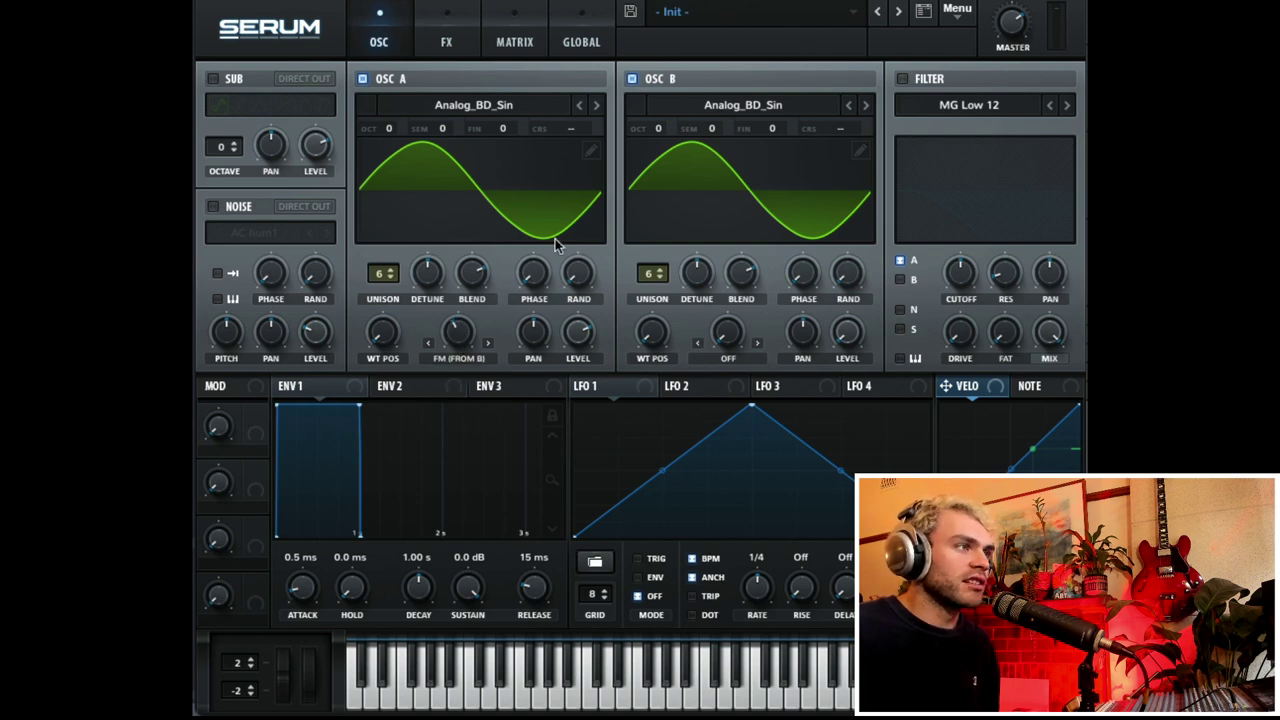
Step: Raise Osc B by one octave and increase Osc A's FM warp to 47%, trying the octave setting against it
{"action": "left_click_drag", "start_coordinate": [659, 133], "coordinate": [660, 121]}
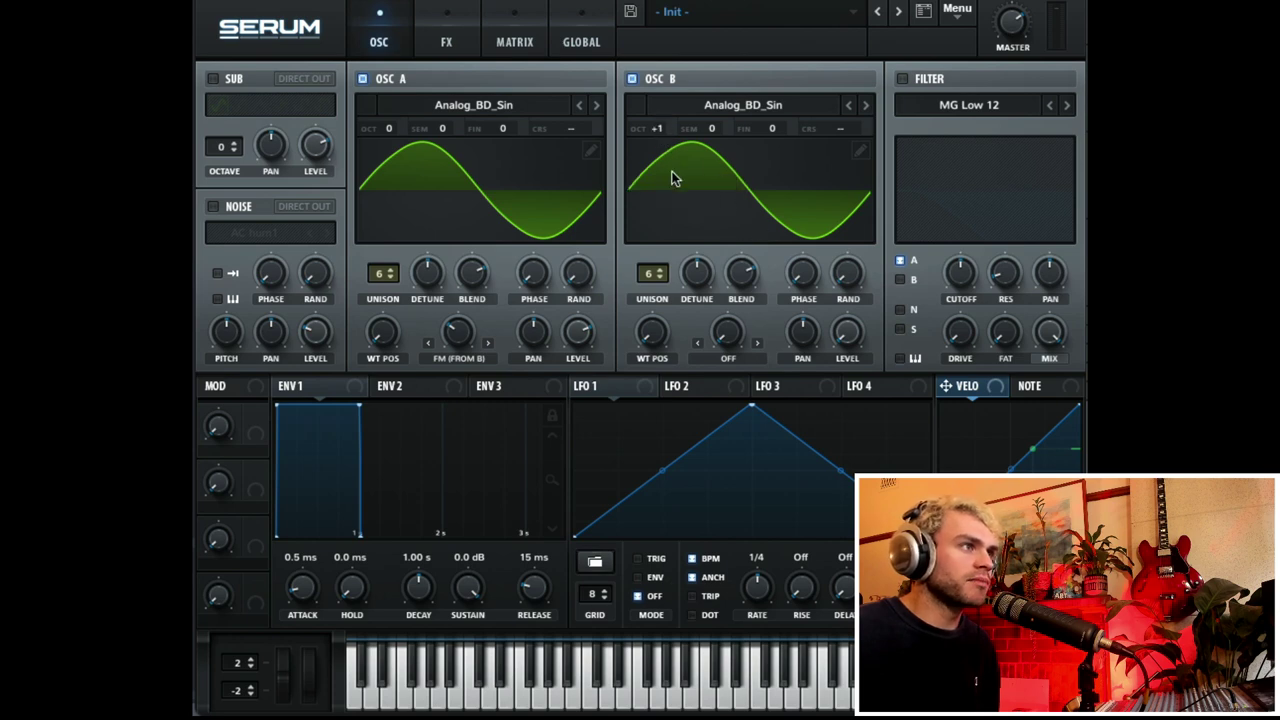
{"action": "left_click", "coordinate": [447, 200]}
{"action": "left_click", "coordinate": [447, 200]}
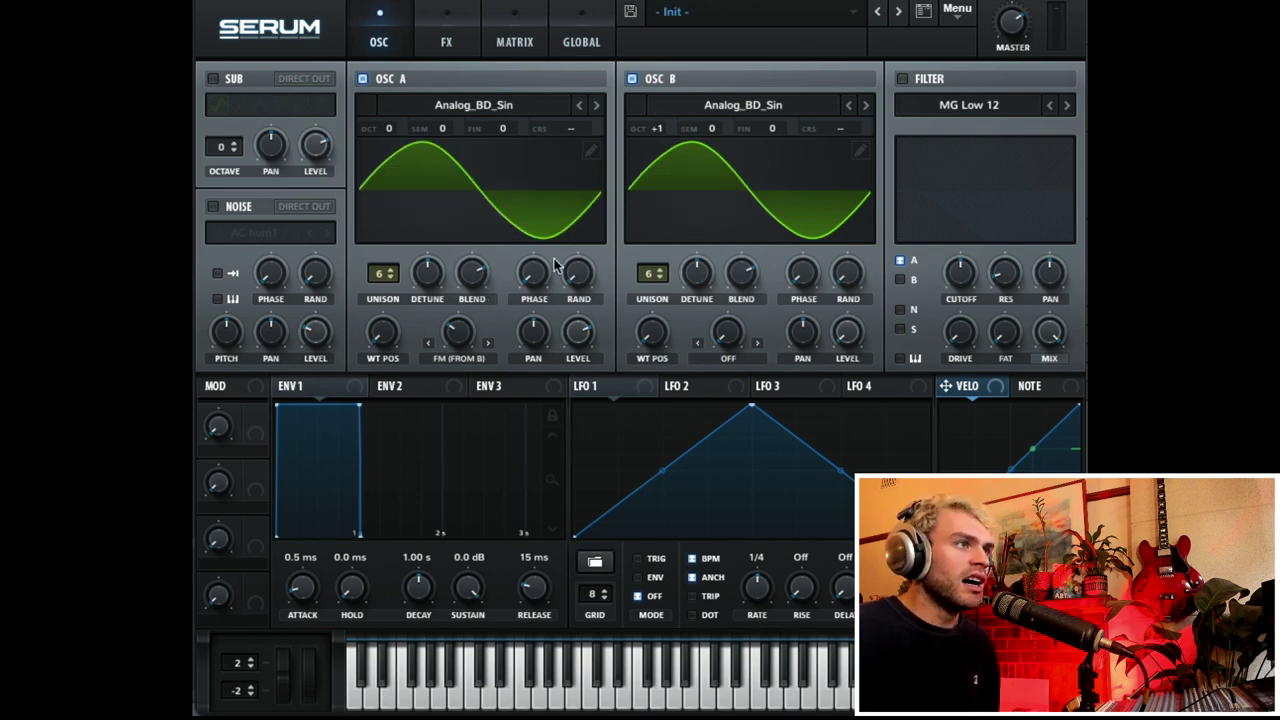
{"action": "mouse_move", "coordinate": [460, 342]}
{"action": "left_click_drag", "start_coordinate": [460, 346], "coordinate": [454, 302]}
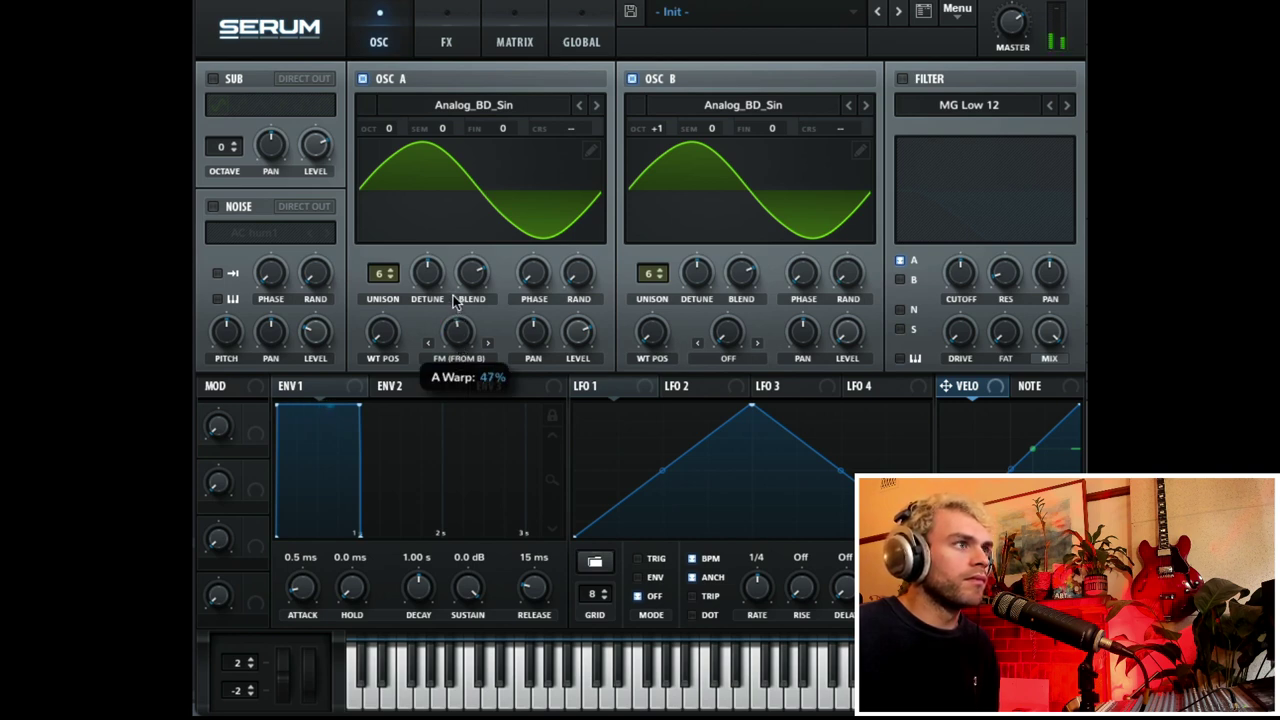
{"action": "left_click_drag", "start_coordinate": [668, 137], "coordinate": [720, 211]}
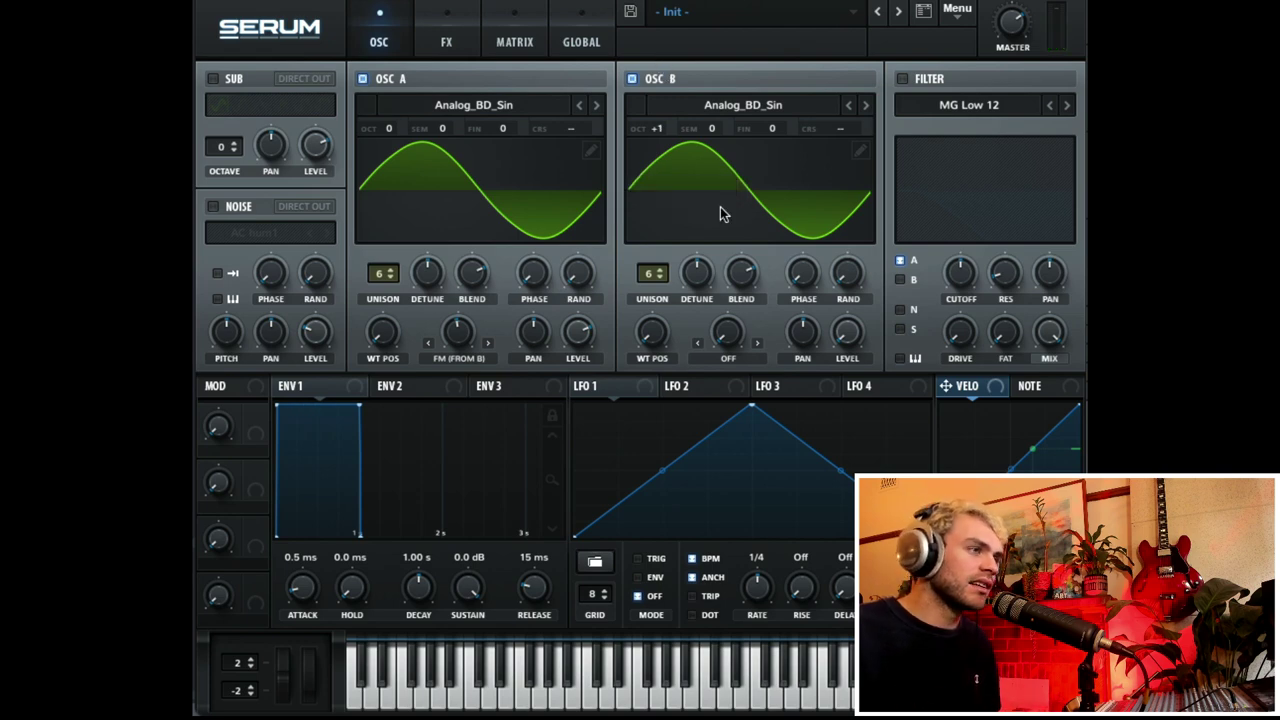
{"action": "mouse_move", "coordinate": [657, 126]}
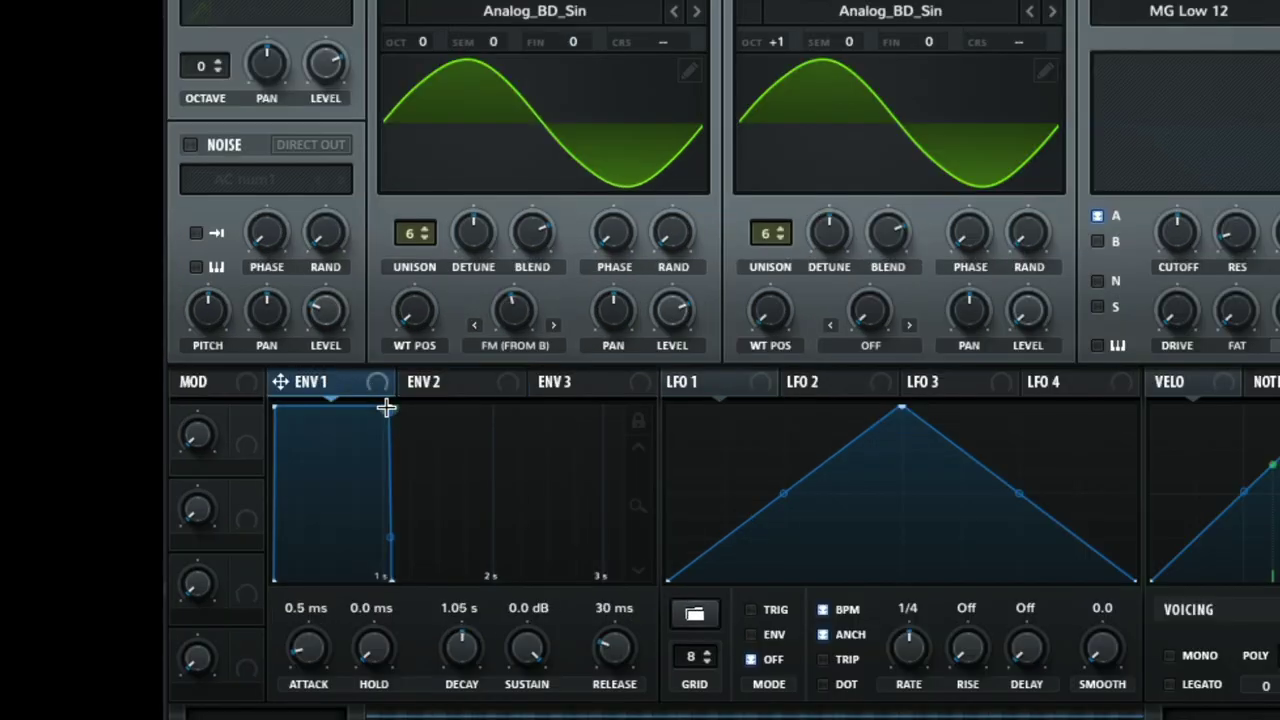
Step: Give Env 1 an 870 ms decay with no sustain and assign it to Osc A's FM warp and both oscillators' detune
{"action": "left_click_drag", "start_coordinate": [358, 401], "coordinate": [368, 614]}
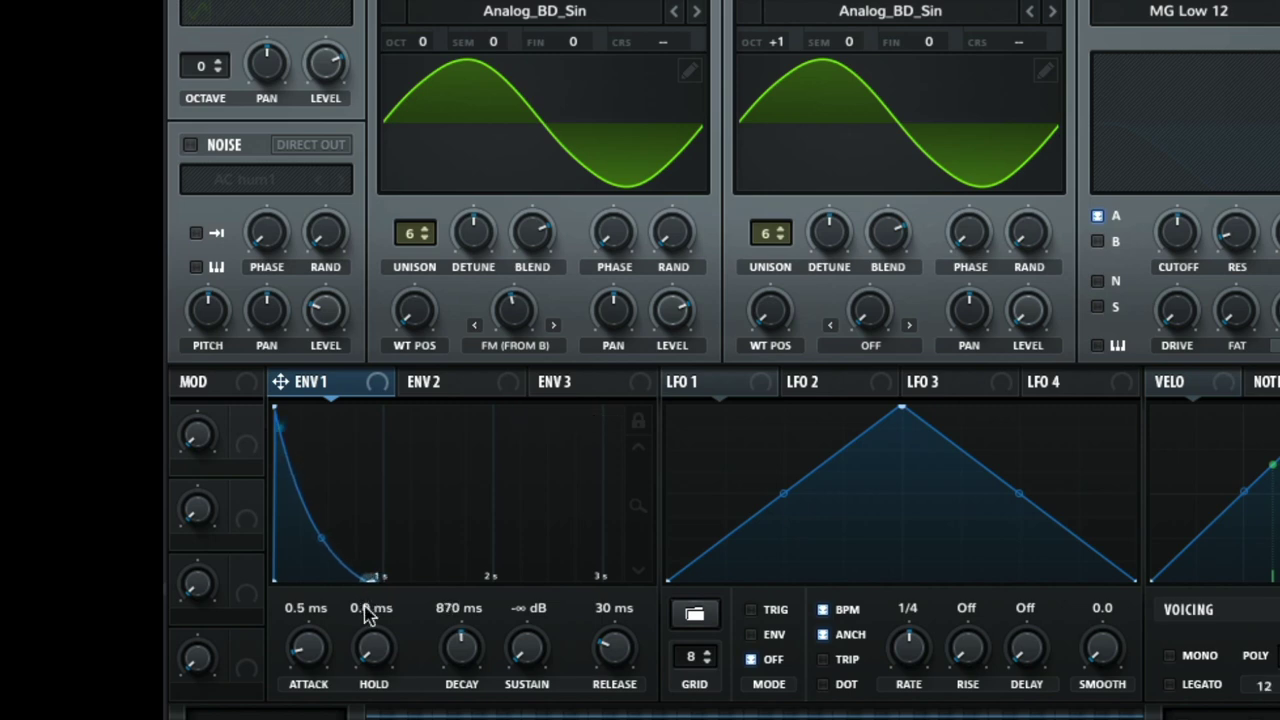
{"action": "left_click_drag", "start_coordinate": [343, 381], "coordinate": [489, 340]}
{"action": "left_click_drag", "start_coordinate": [360, 382], "coordinate": [474, 321]}
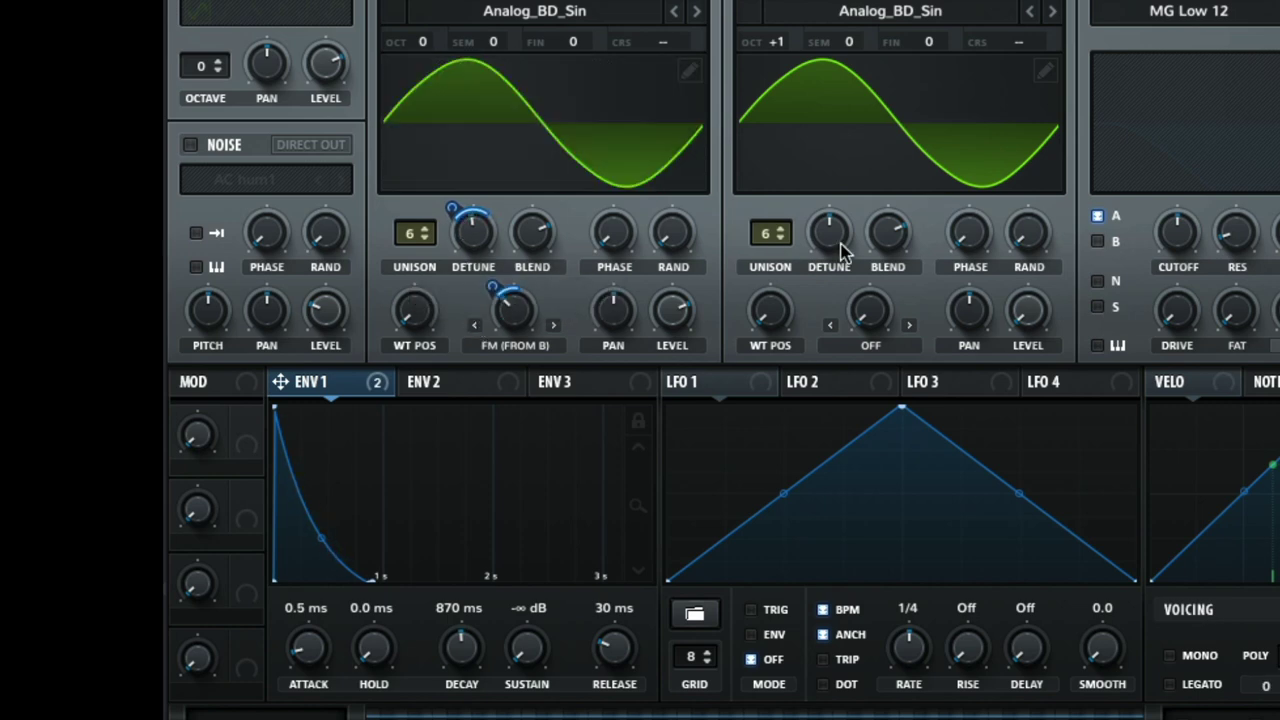
{"action": "left_click_drag", "start_coordinate": [338, 380], "coordinate": [842, 346]}
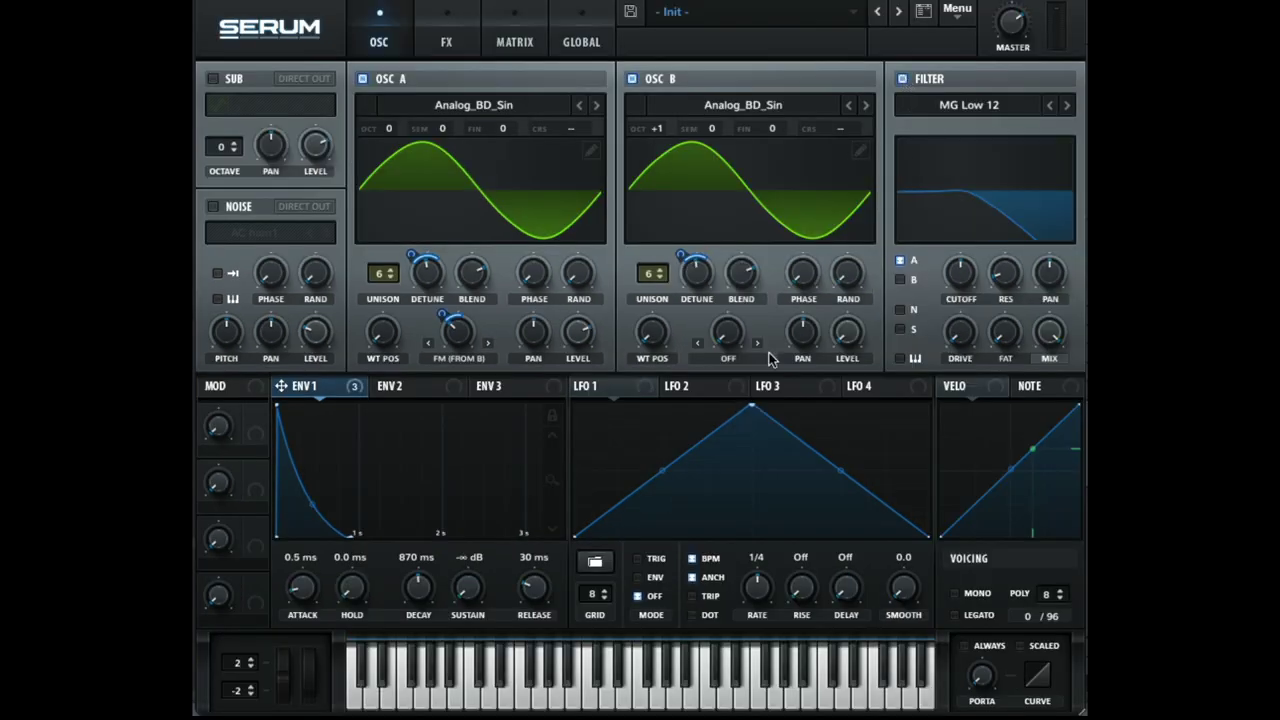
Step: Modulate the MG Low 12 filter's cutoff with Env 1, check the modulation routings, and lower the cutoff to 65 Hz
{"action": "left_click_drag", "start_coordinate": [324, 386], "coordinate": [943, 276]}
{"action": "left_click", "coordinate": [521, 48]}
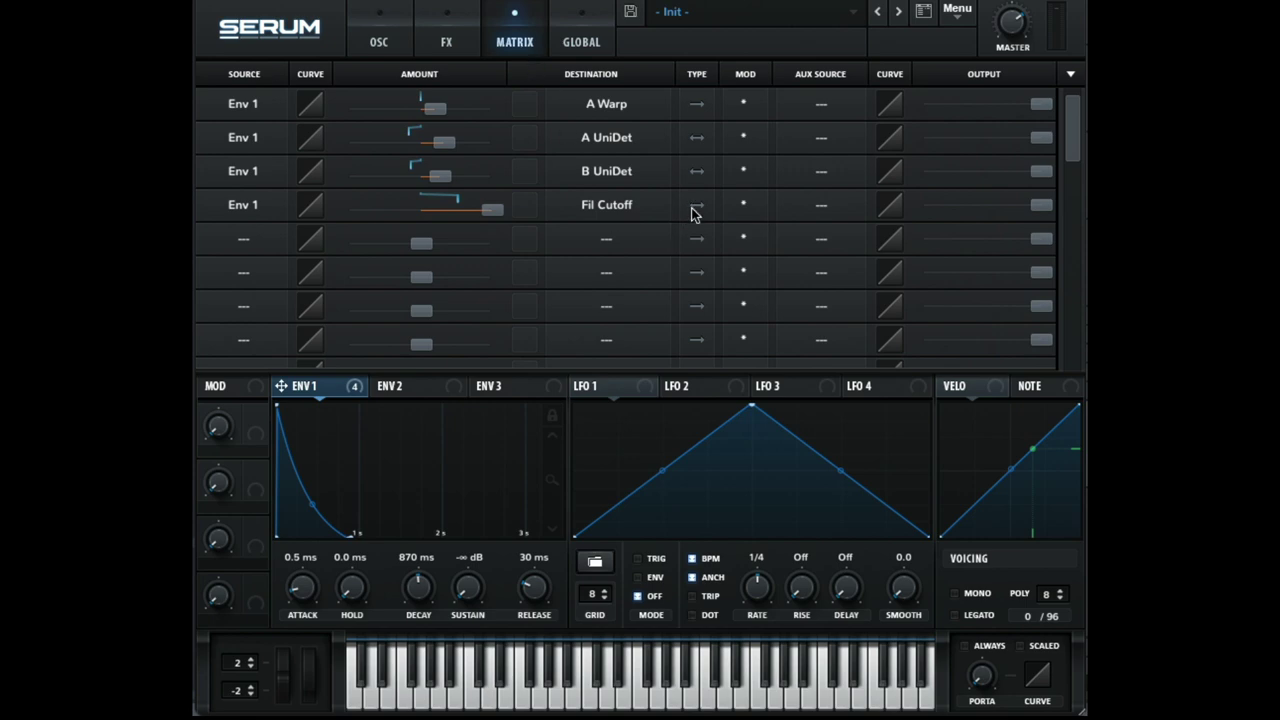
{"action": "left_click", "coordinate": [387, 29]}
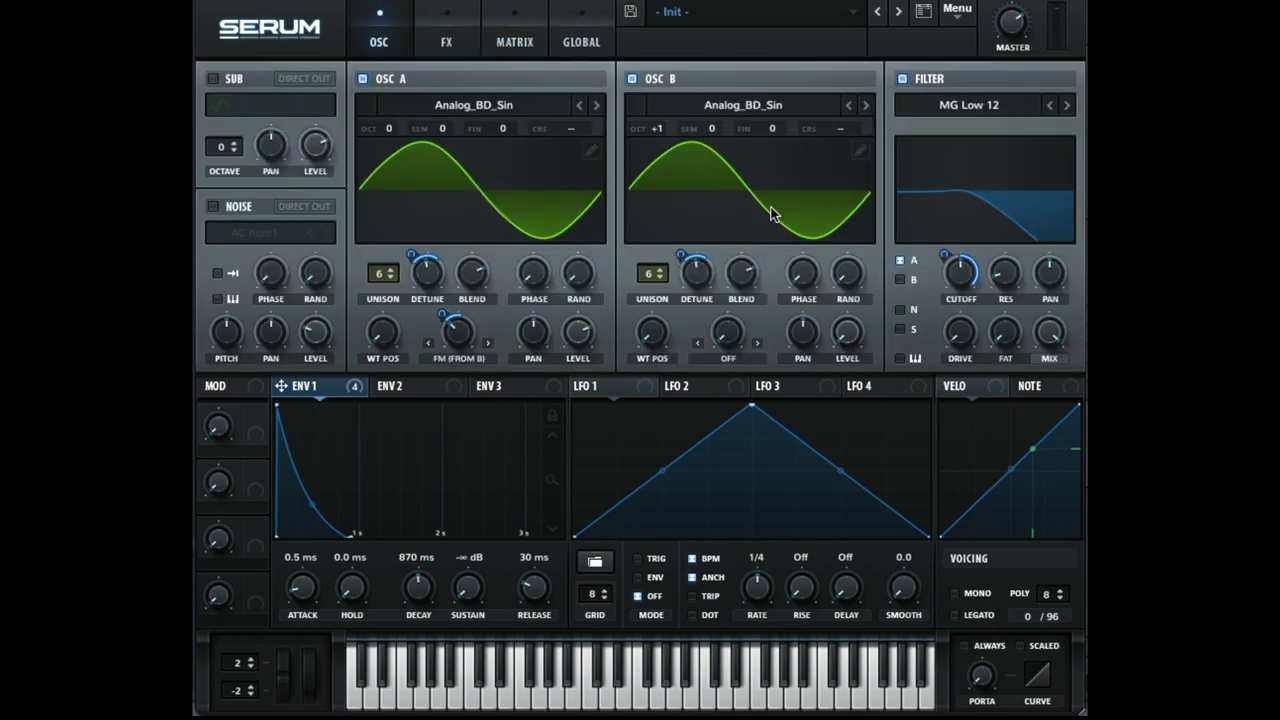
{"action": "left_click_drag", "start_coordinate": [952, 274], "coordinate": [948, 322]}
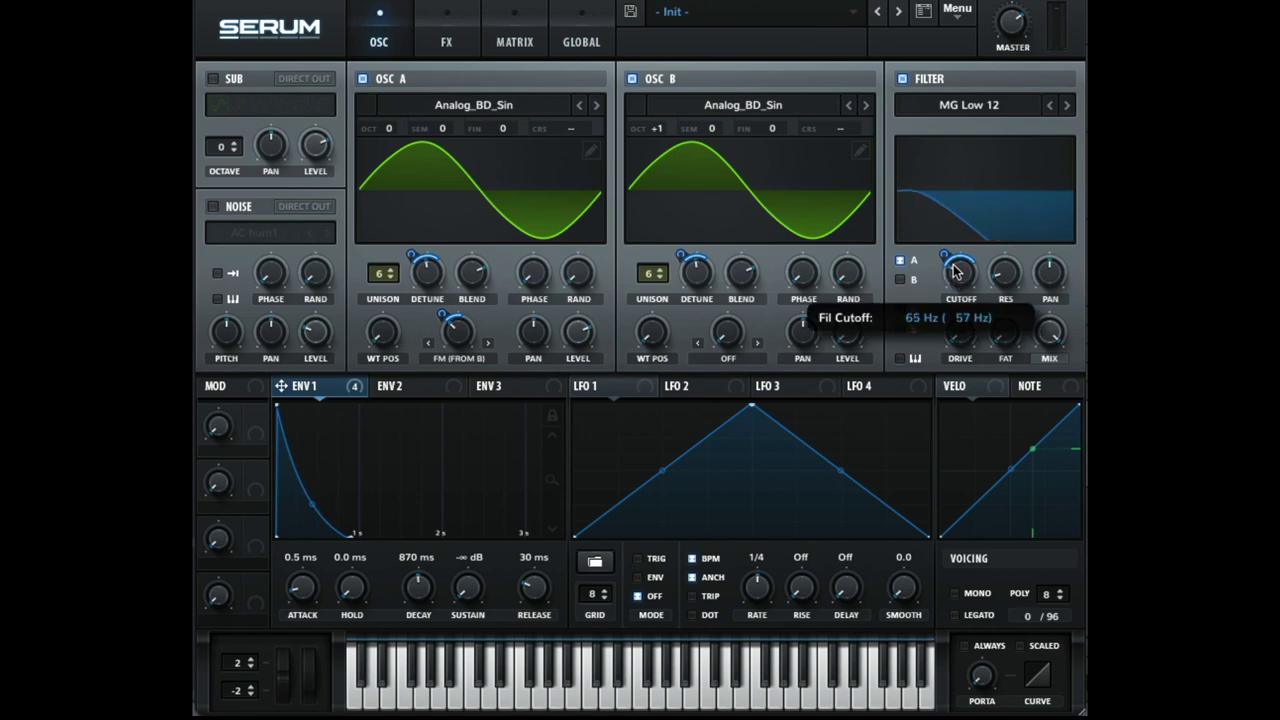
Step: Add Tube distortion with 47% drive and a compressor to the effects, and return to the oscillator view
{"action": "left_click", "coordinate": [447, 43]}
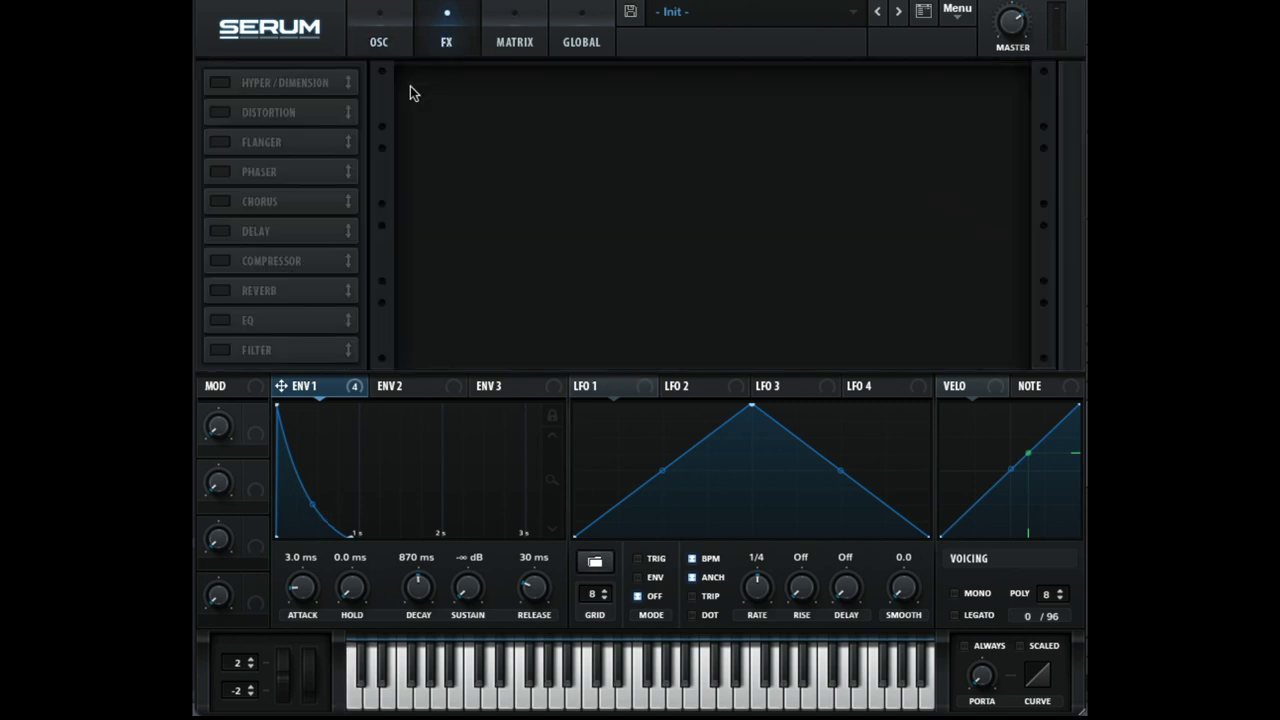
{"action": "left_click", "coordinate": [219, 112]}
{"action": "left_click_drag", "start_coordinate": [851, 112], "coordinate": [850, 45]}
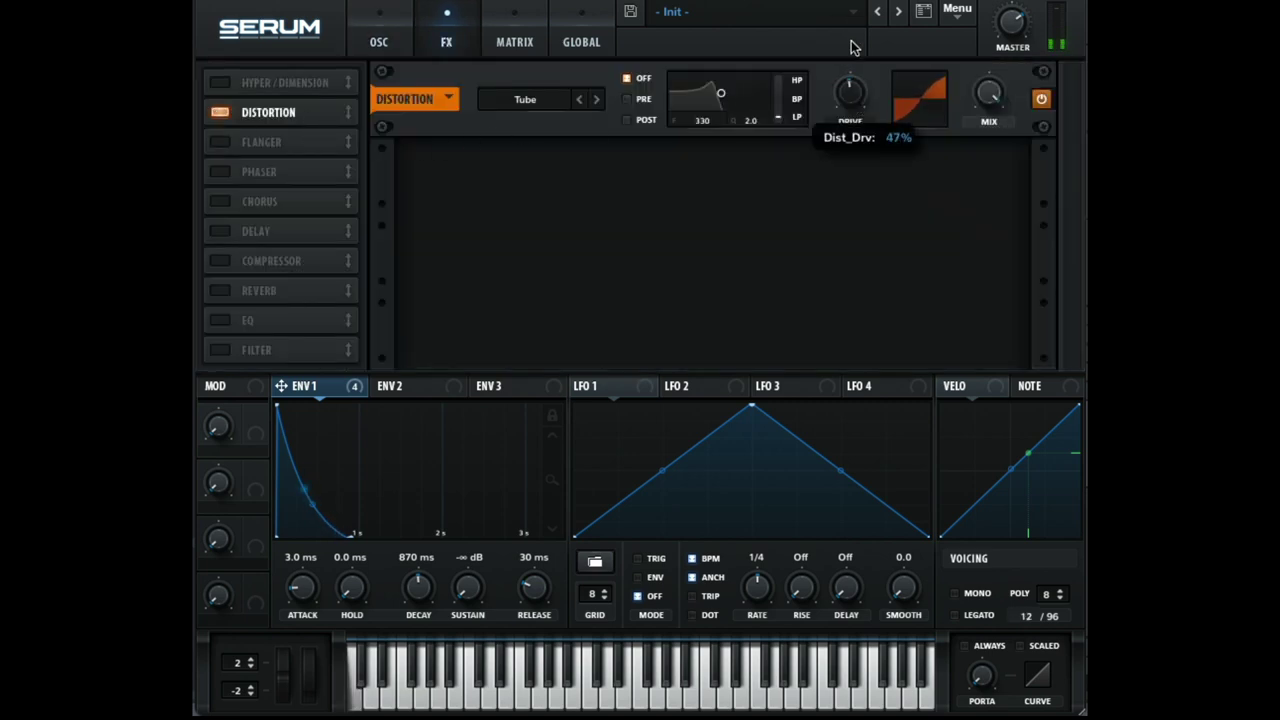
{"action": "left_click", "coordinate": [279, 261]}
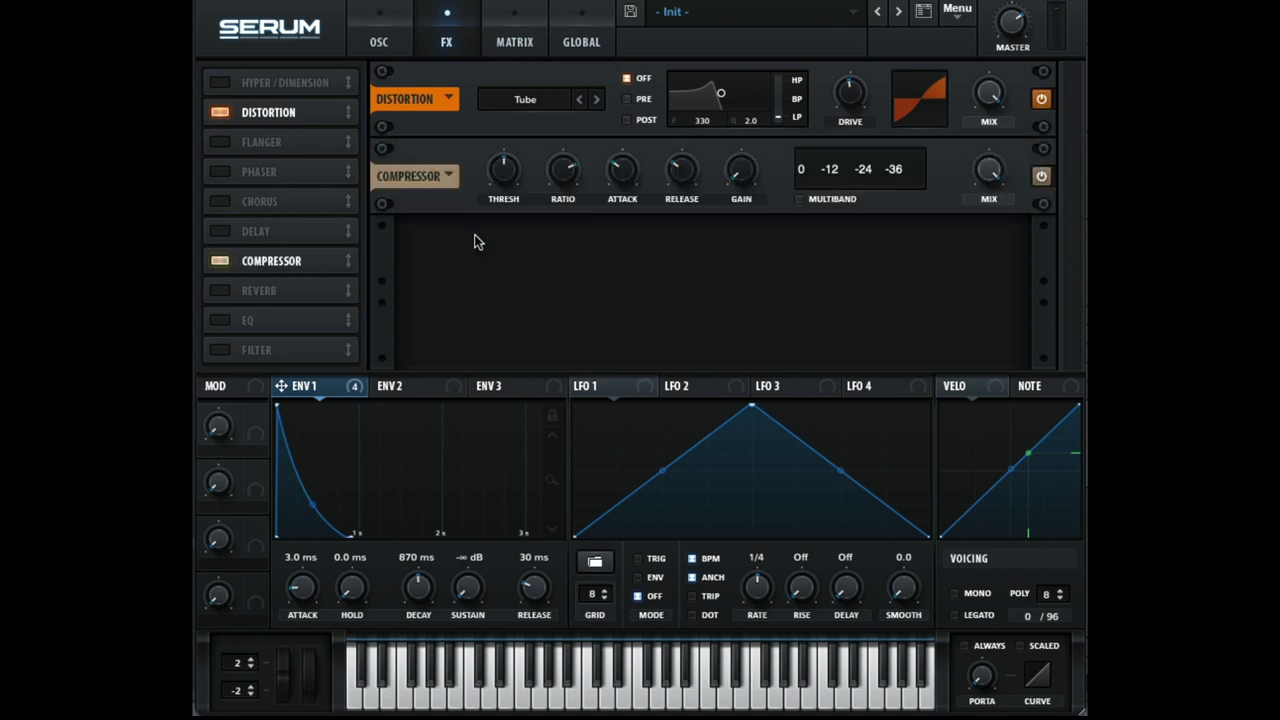
{"action": "left_click", "coordinate": [379, 42]}
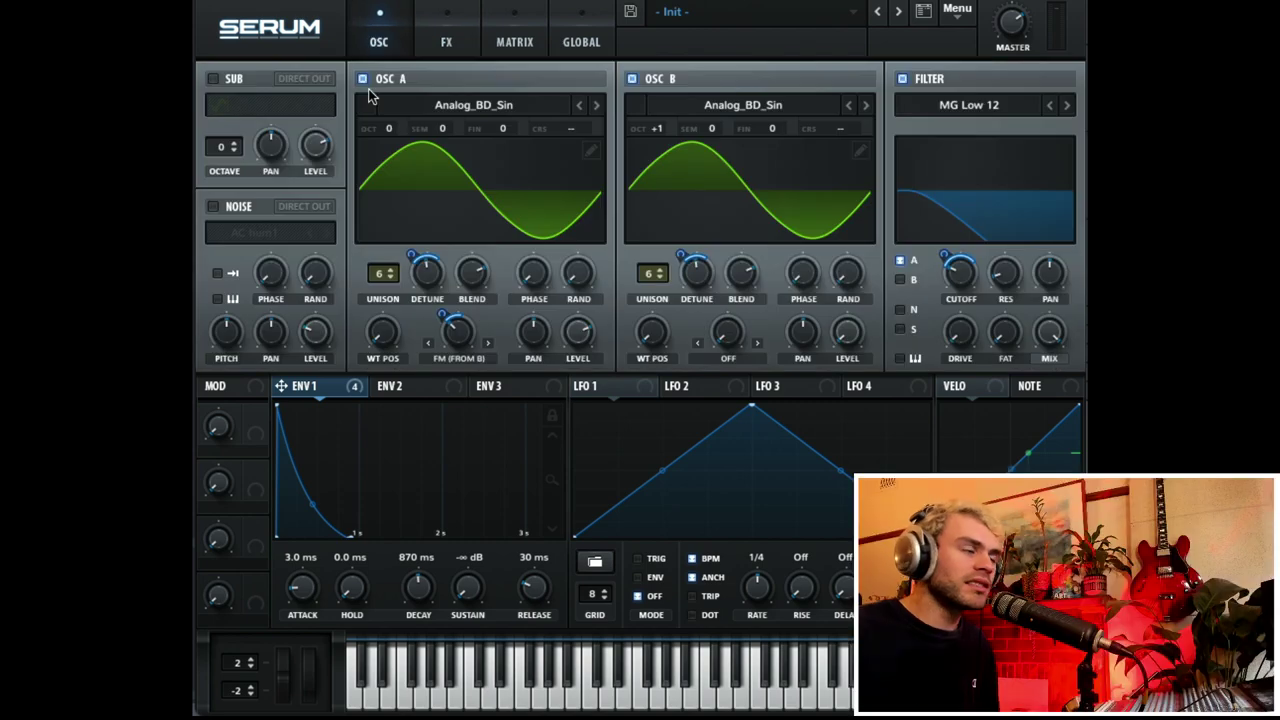